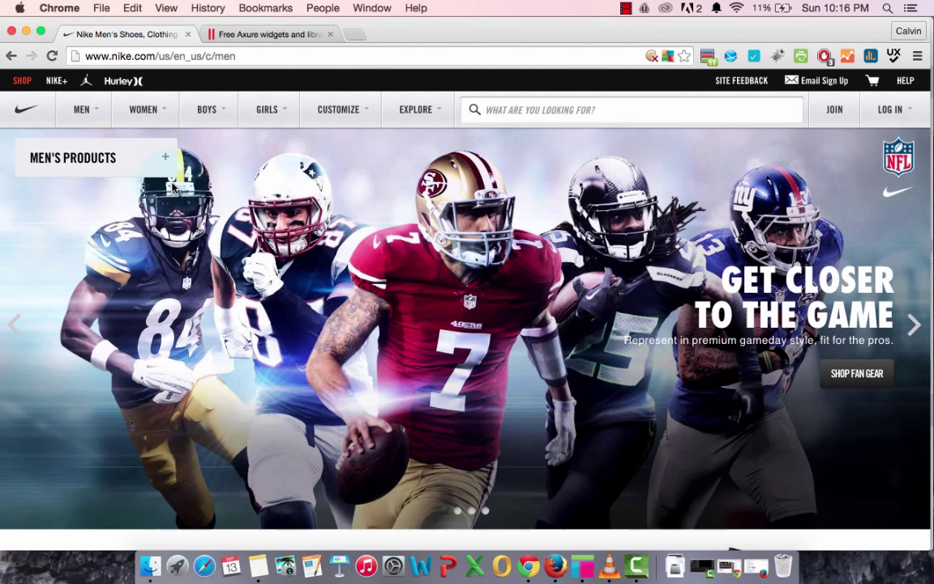
Expand Nike's MEN'S PRODUCTS menu to show its CATEGORY and FEATURED lists.
click(128, 157)
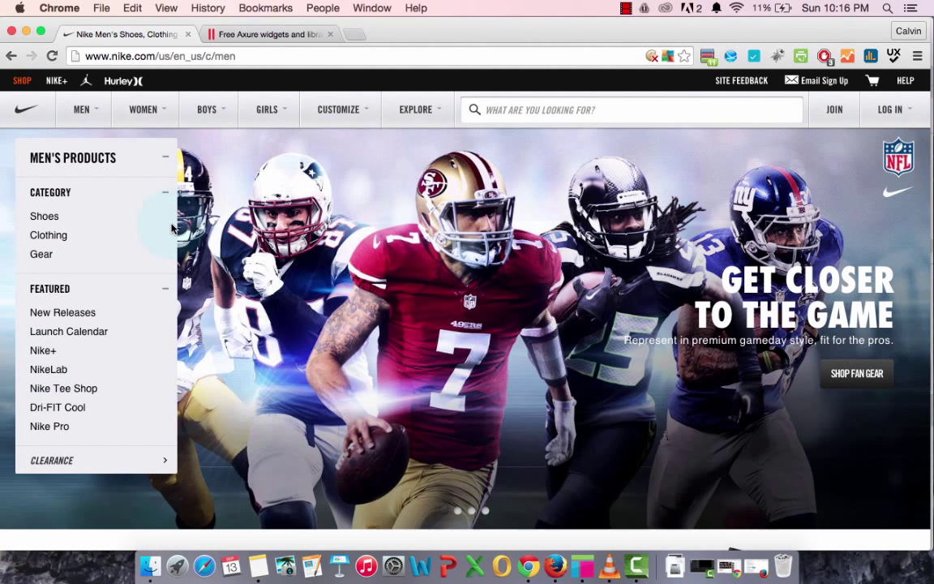
Go from the Humble UX shop to the 'Accordion library kit for Axure' page and view its four previews.
click(234, 34)
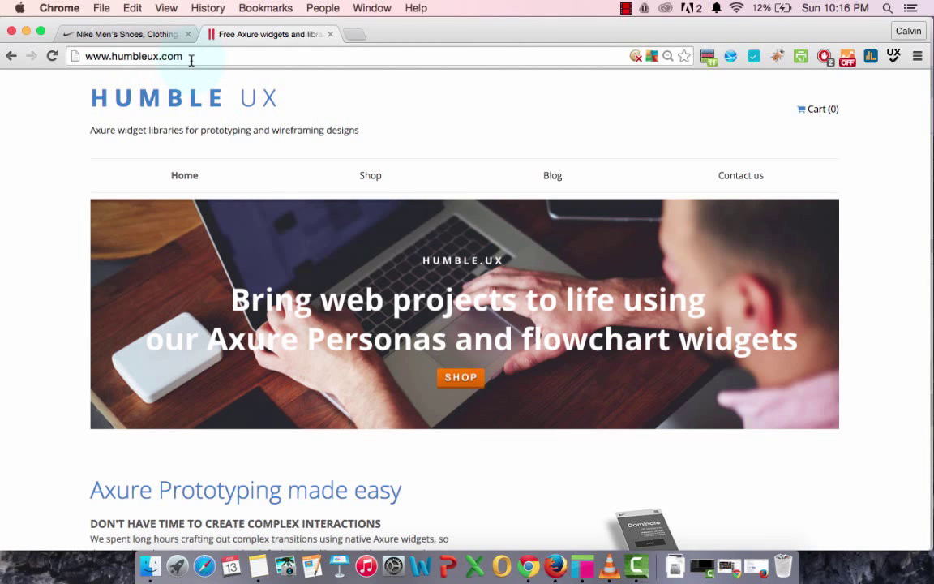
click(378, 184)
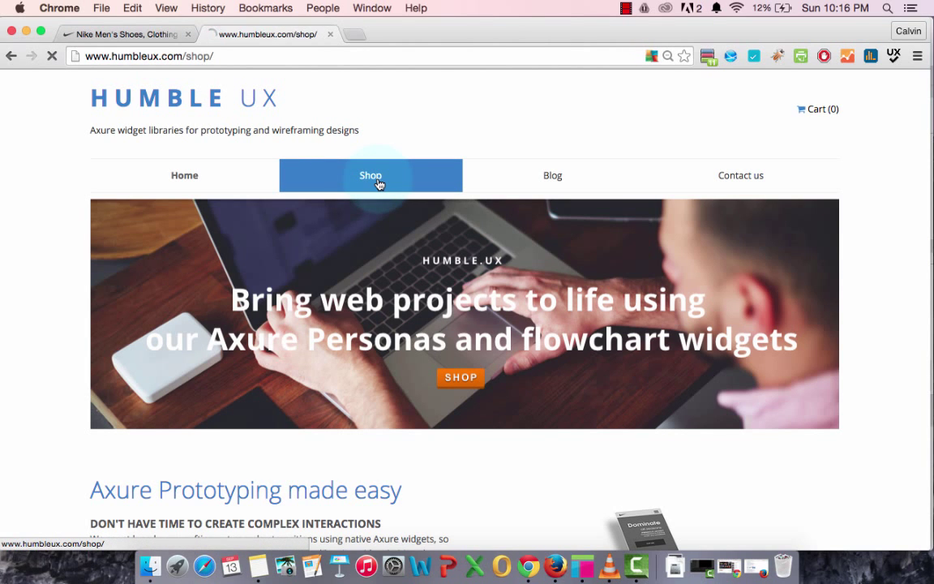
scroll(706, 442, down, 10)
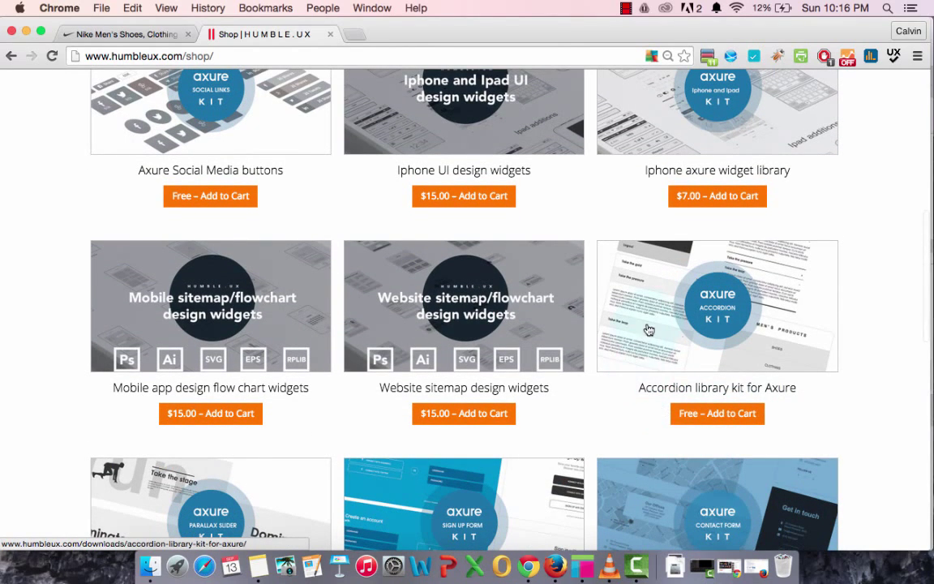
click(745, 386)
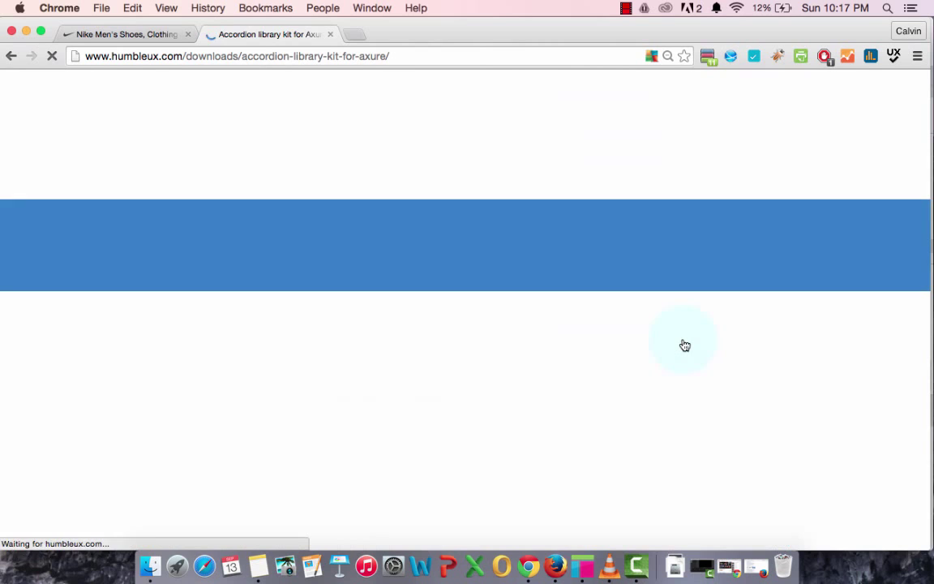
scroll(517, 357, down, 1)
scroll(517, 358, down, 5)
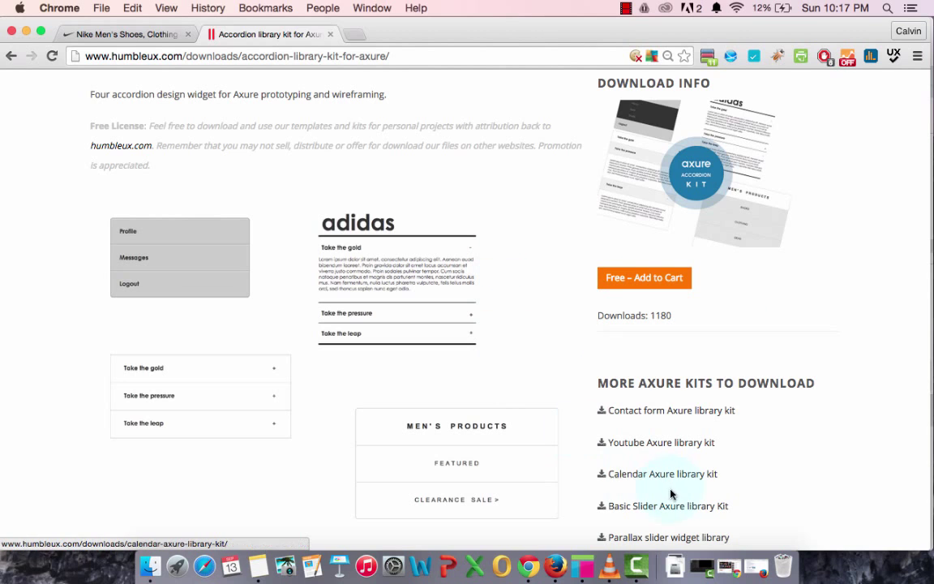
Place a rectangle on the Home page canvas reading MEN'S PRODUCTS.
click(584, 570)
click(299, 146)
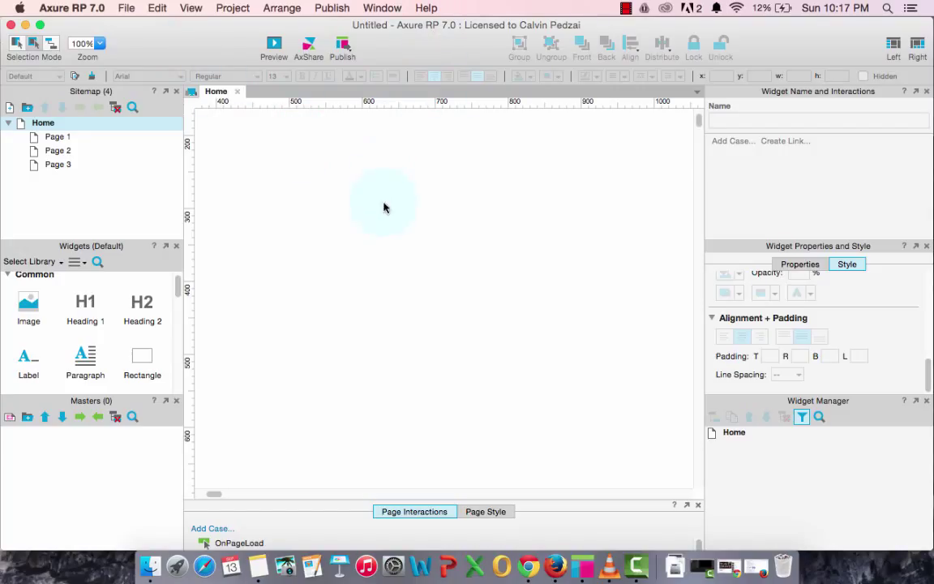
click(126, 7)
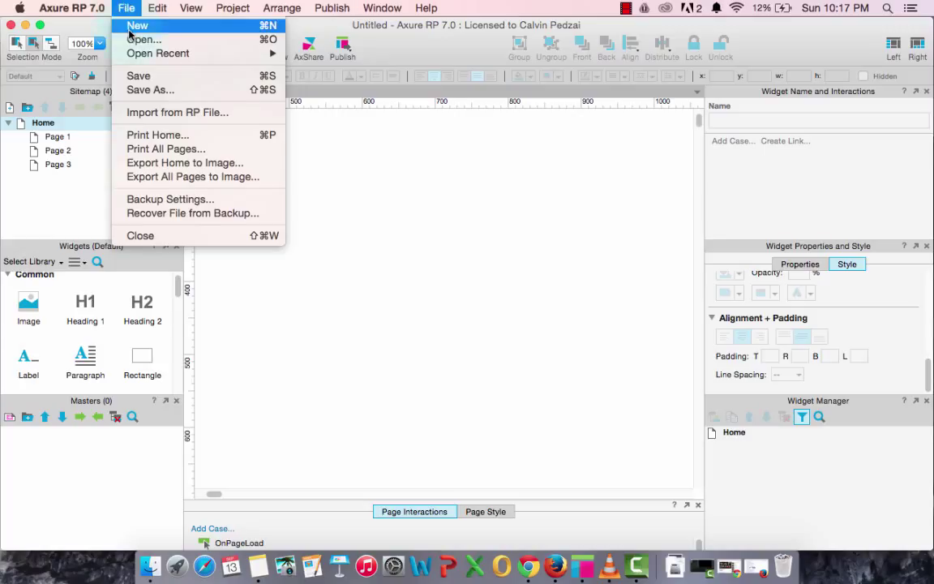
mouse_move(157, 7)
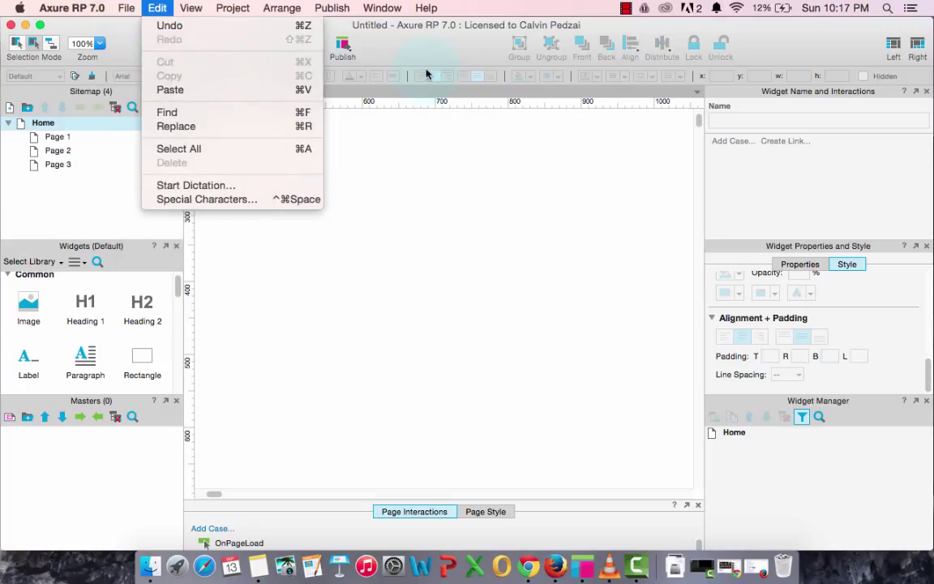
click(422, 60)
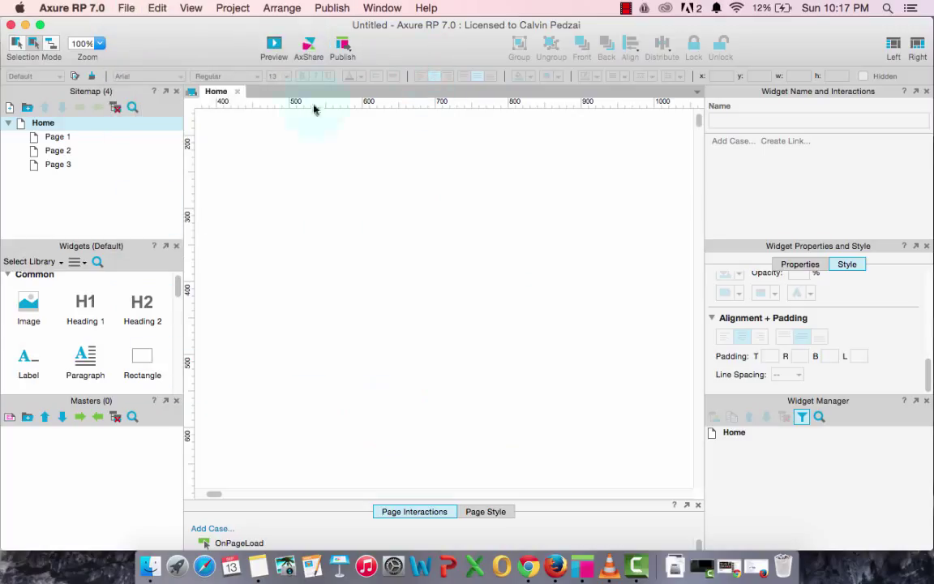
drag(150, 371, 341, 187)
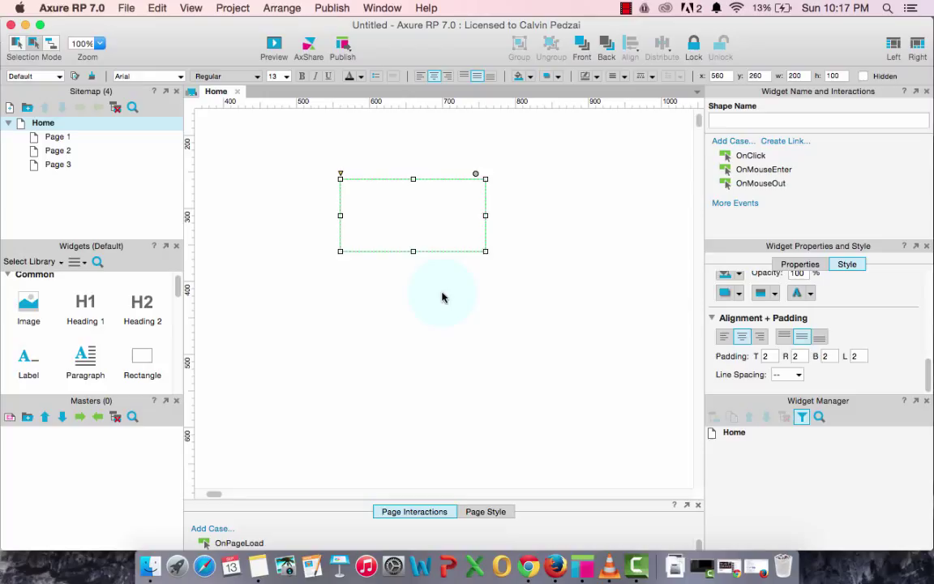
text(MEN)
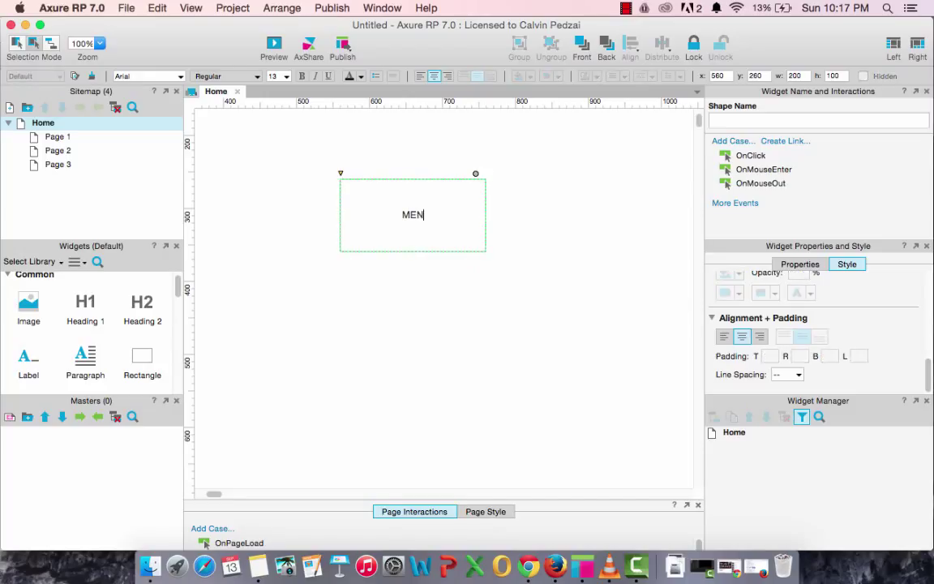
text('S PRODUCTS)
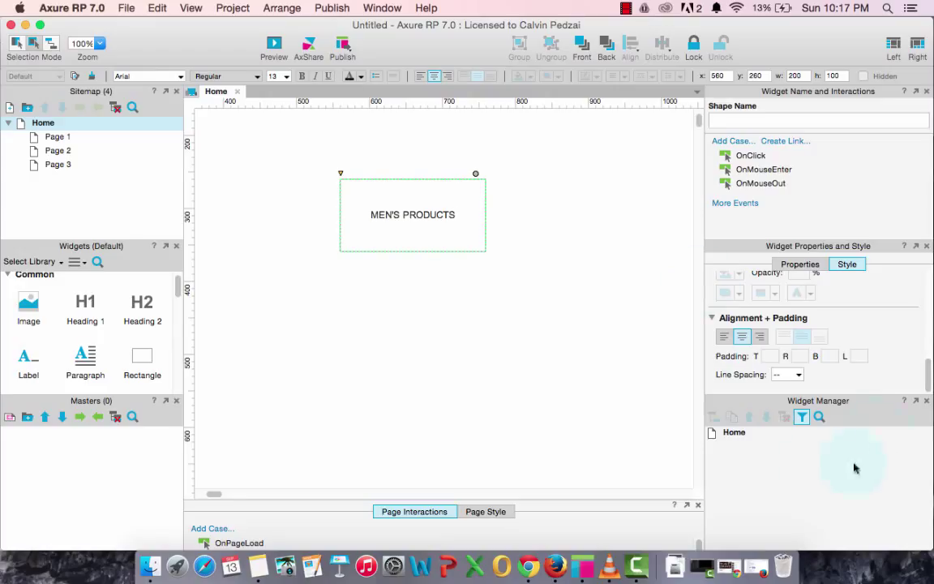
Size the MEN'S PRODUCTS box to 250×50 with a left padding of 20.
scroll(872, 313, up, 5)
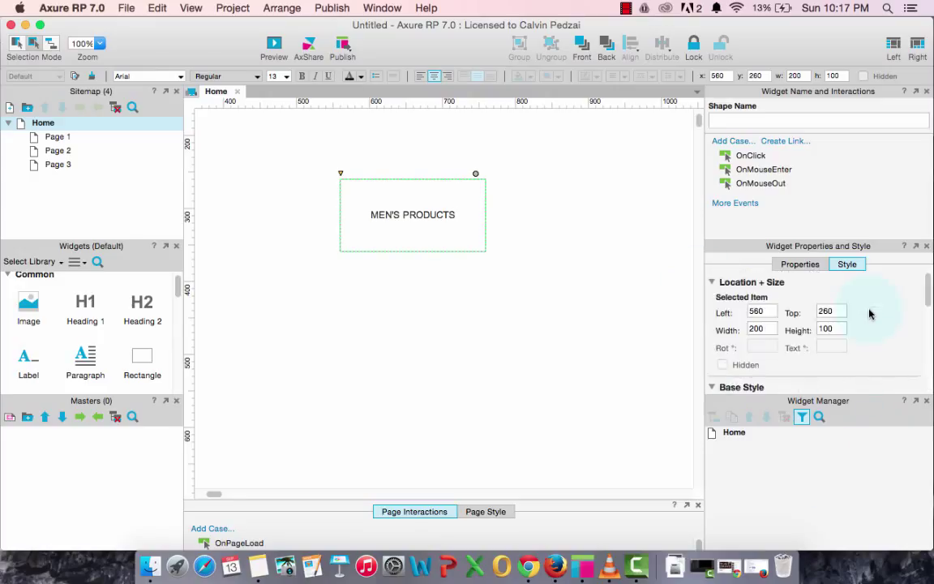
double_click(768, 326)
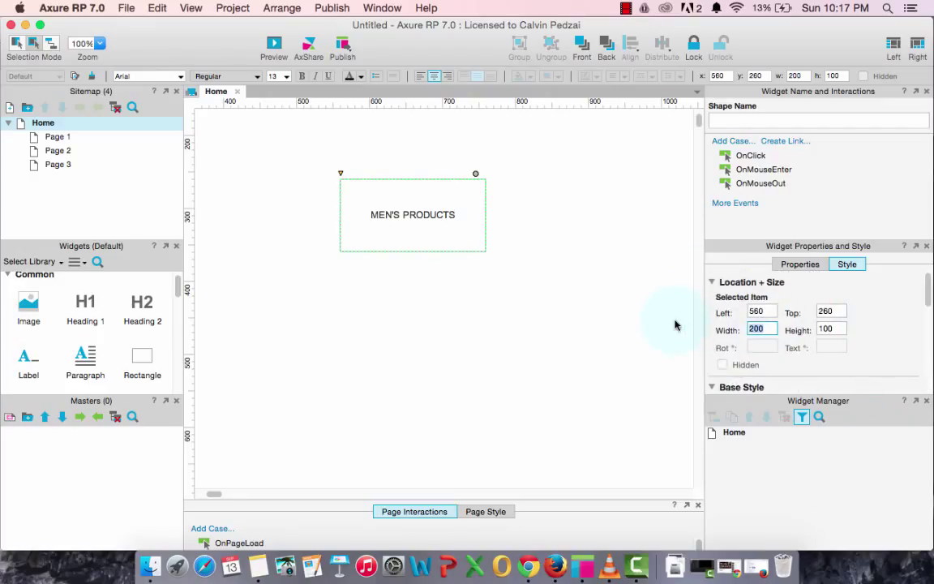
text(2)
key(Tab)
key(Tab)
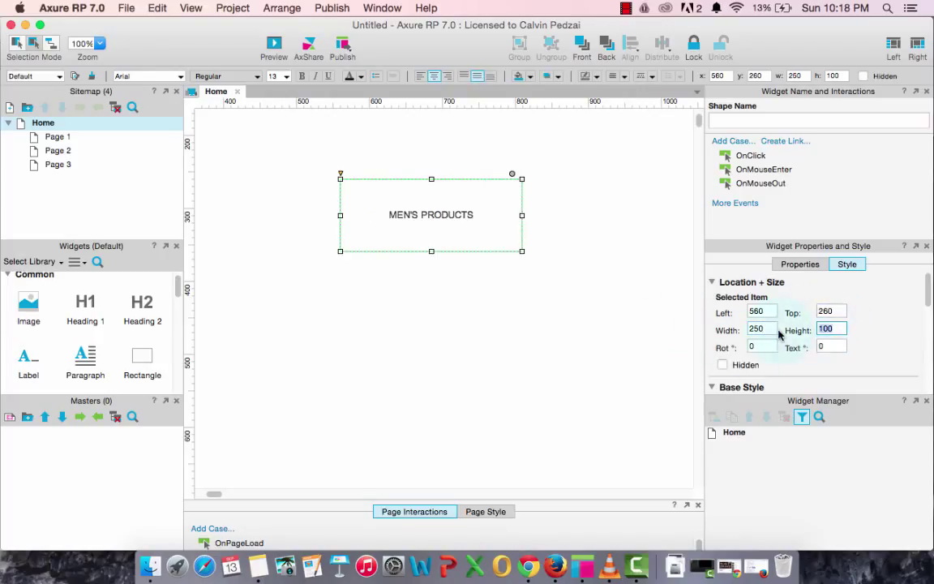
text(50)
key(Return)
scroll(888, 330, down, 5)
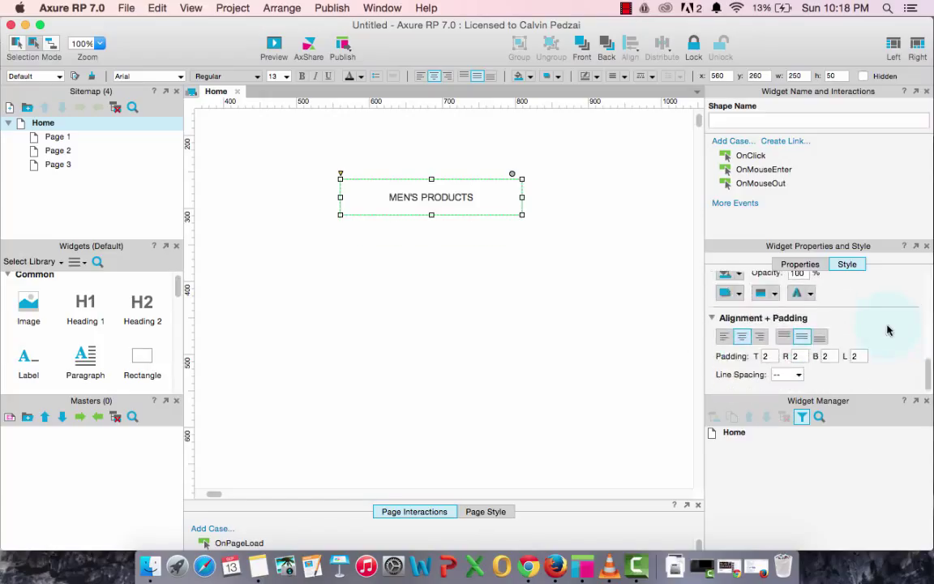
click(858, 356)
text(0)
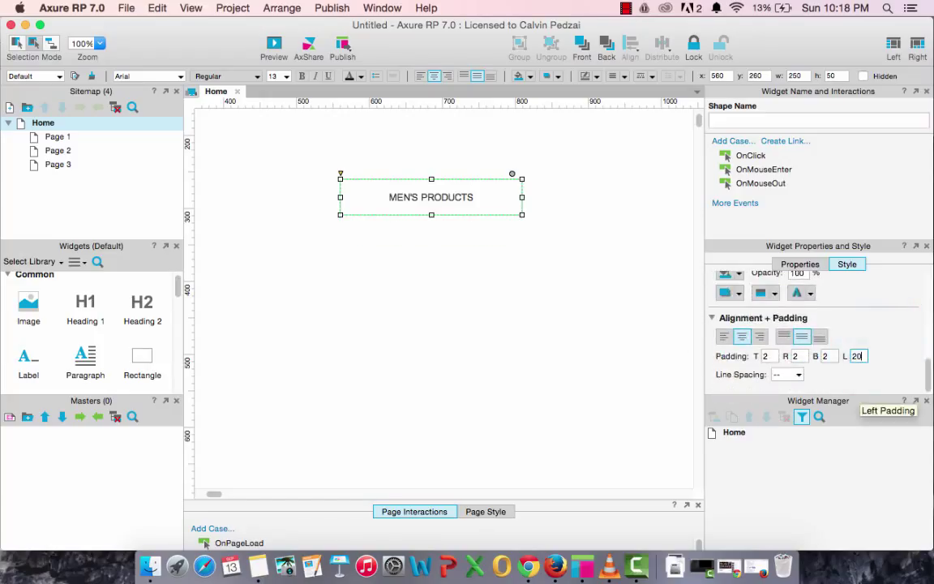
Make the MEN'S PRODUCTS text left-aligned, bold and 16 point.
click(419, 76)
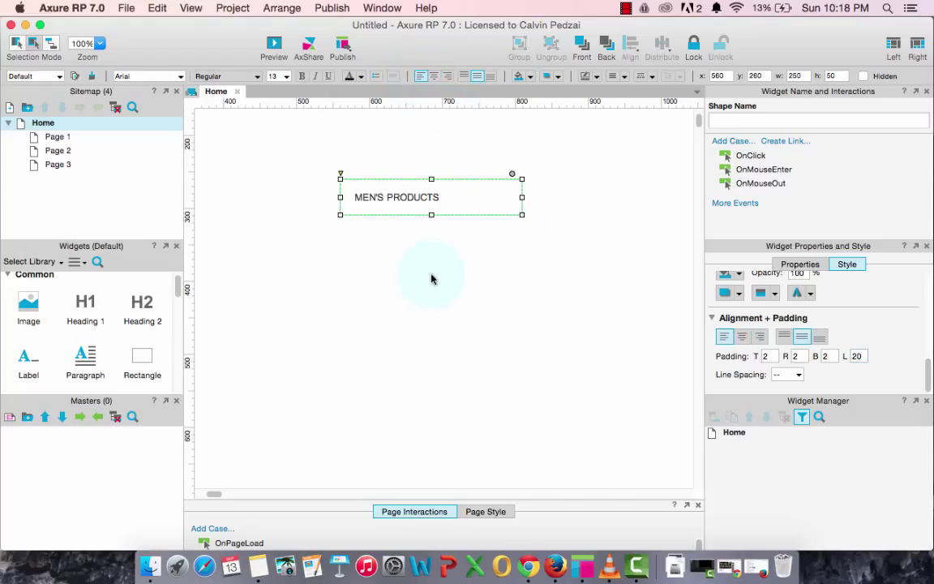
click(301, 75)
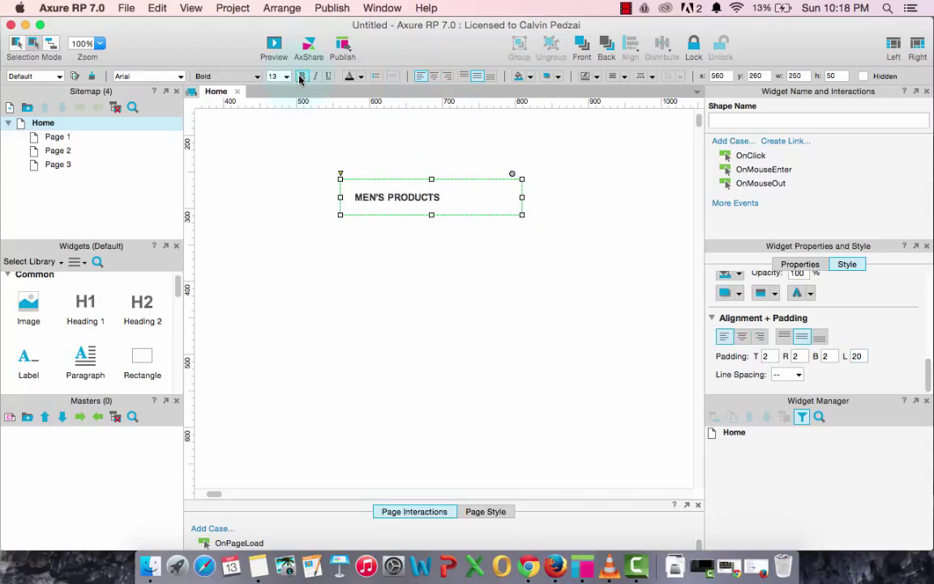
click(287, 76)
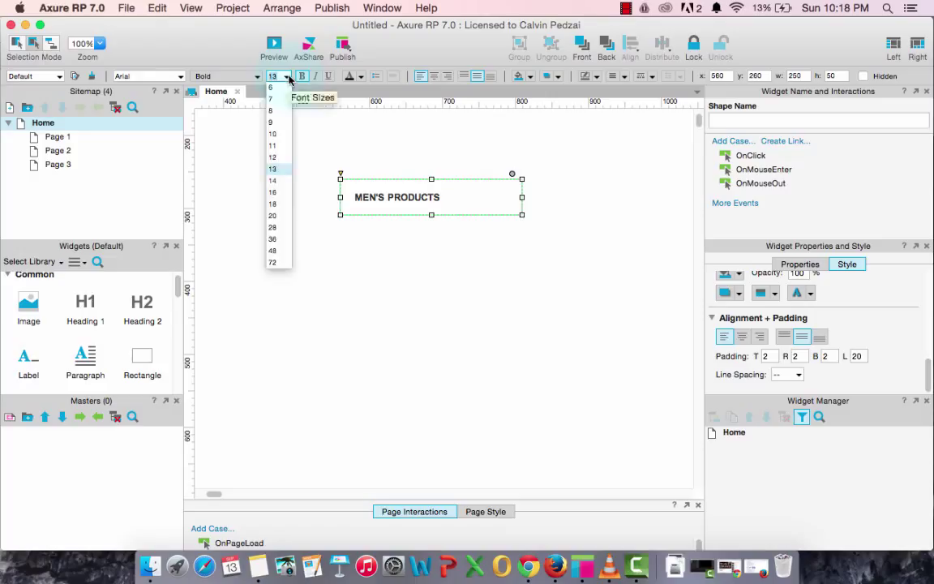
click(276, 193)
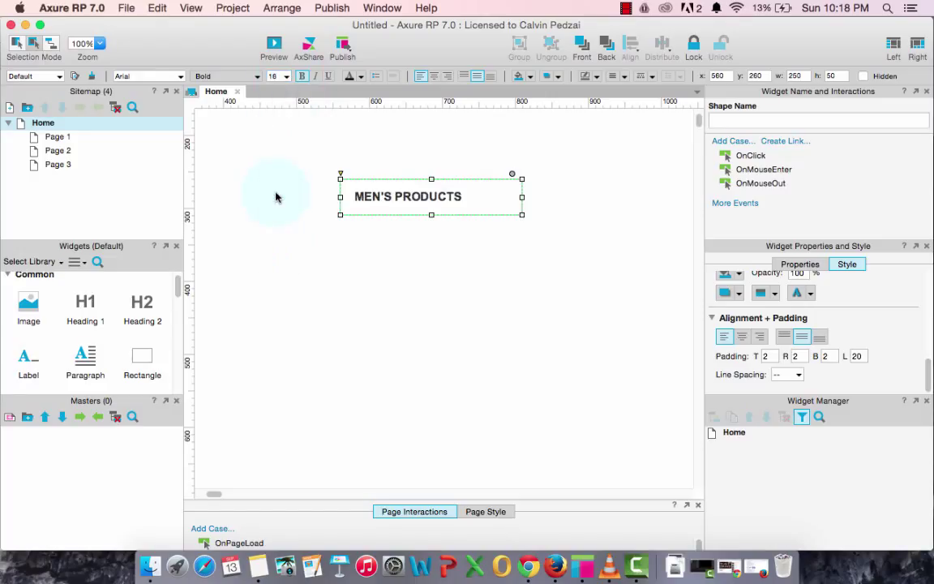
Duplicate the MEN'S PRODUCTS box just below it, checking the Nike menu for reference.
click(497, 283)
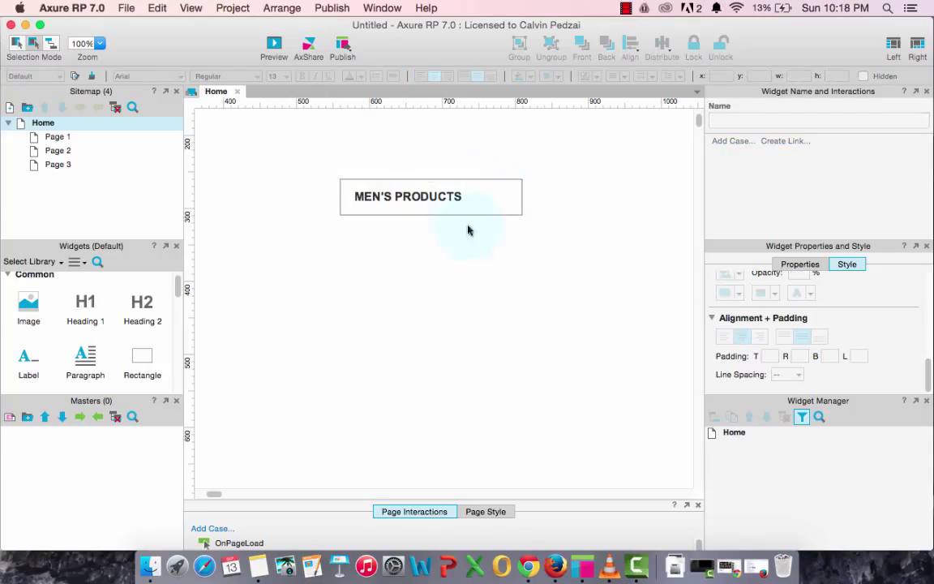
click(449, 196)
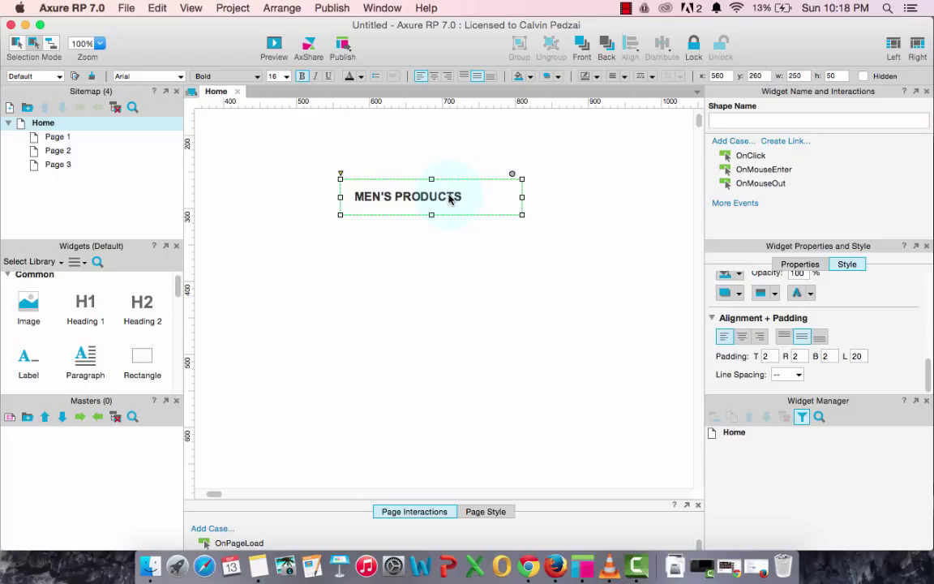
drag(451, 199, 457, 263)
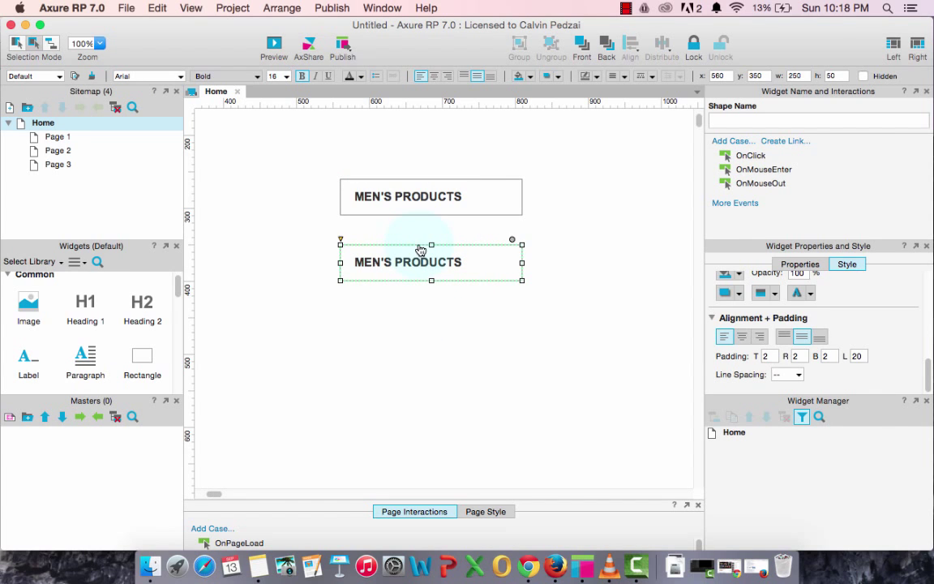
key(super+Tab)
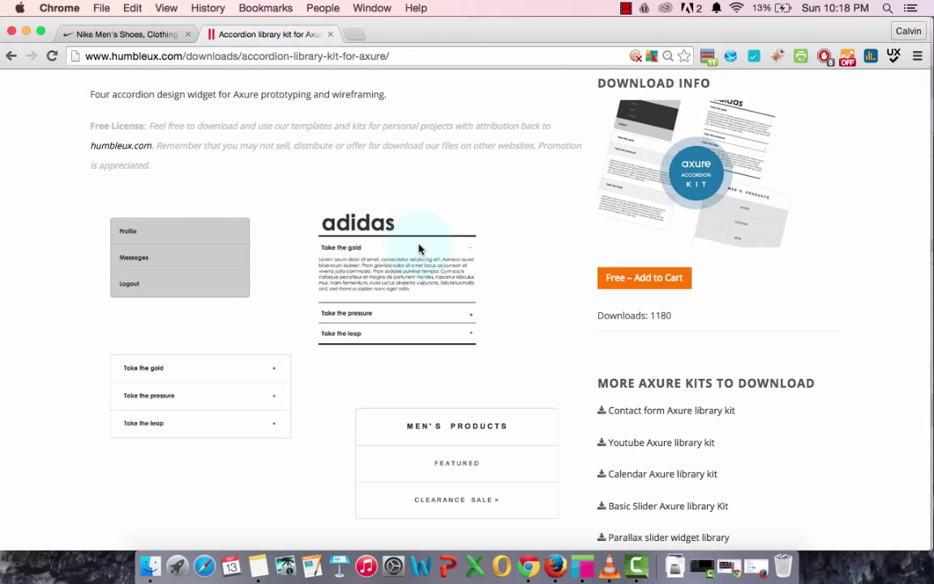
click(130, 35)
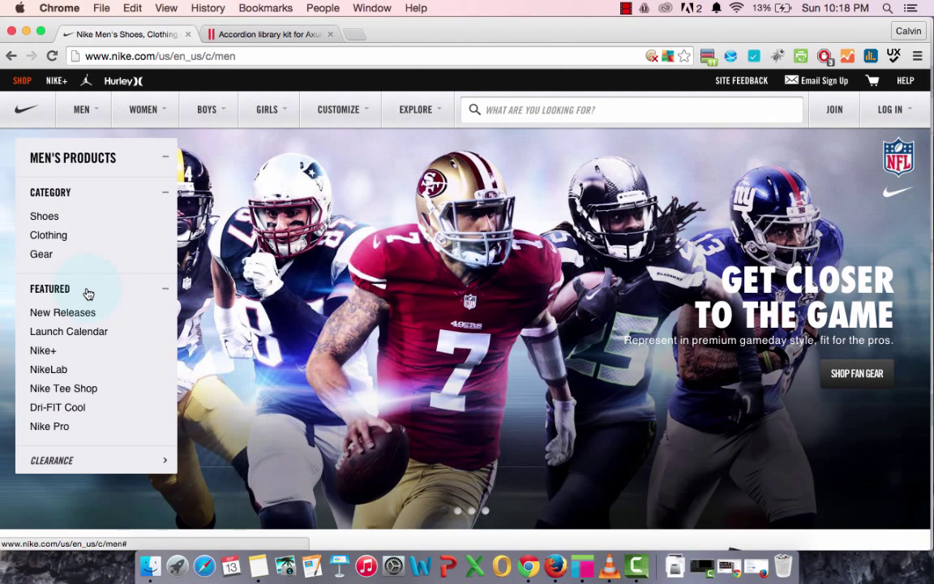
key(super+Tab)
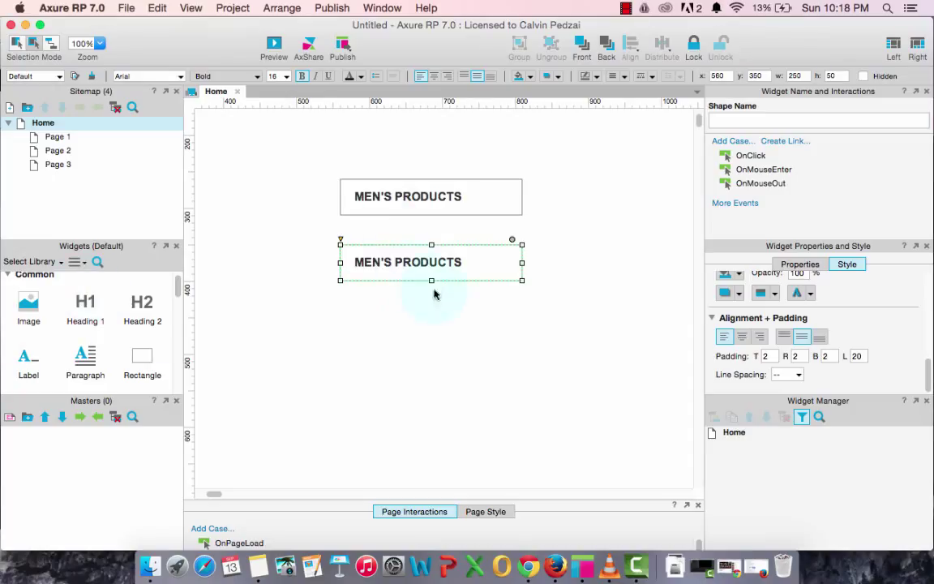
Relabel the copied box CATEGORY.
double_click(428, 262)
text(C)
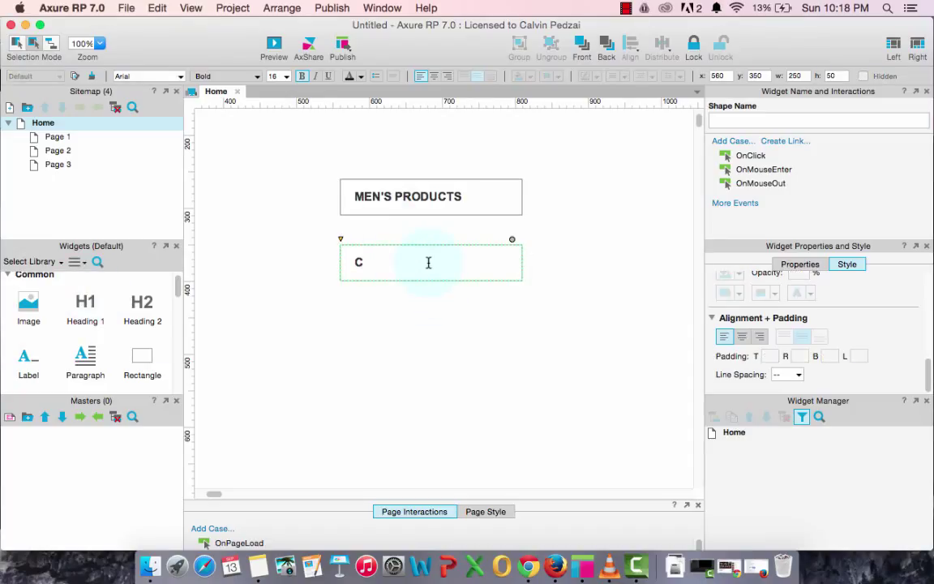
text(ATEGORY)
click(480, 364)
scroll(480, 365, down, 2)
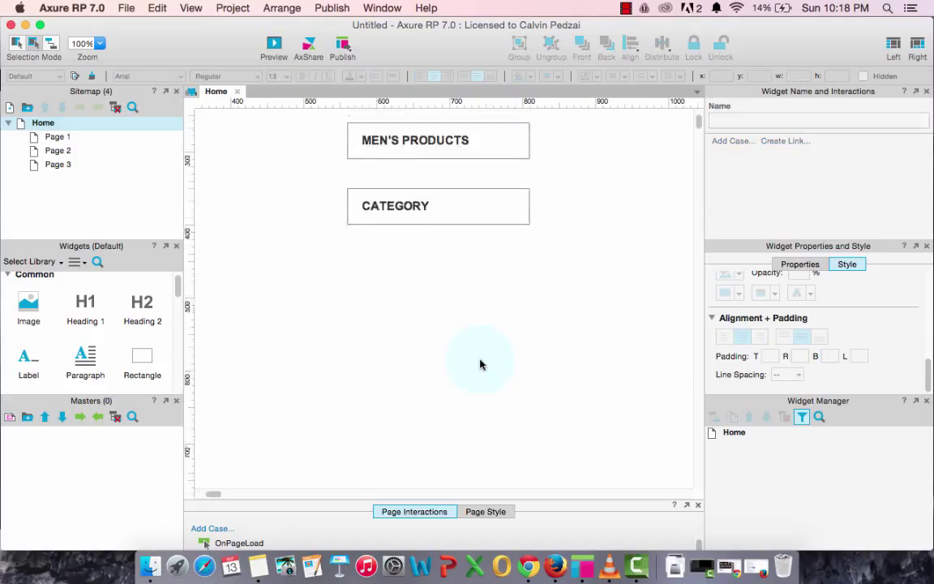
scroll(479, 365, up, 3)
Add three CATEGORY copies below it and relabel the first one Shoes.
click(419, 297)
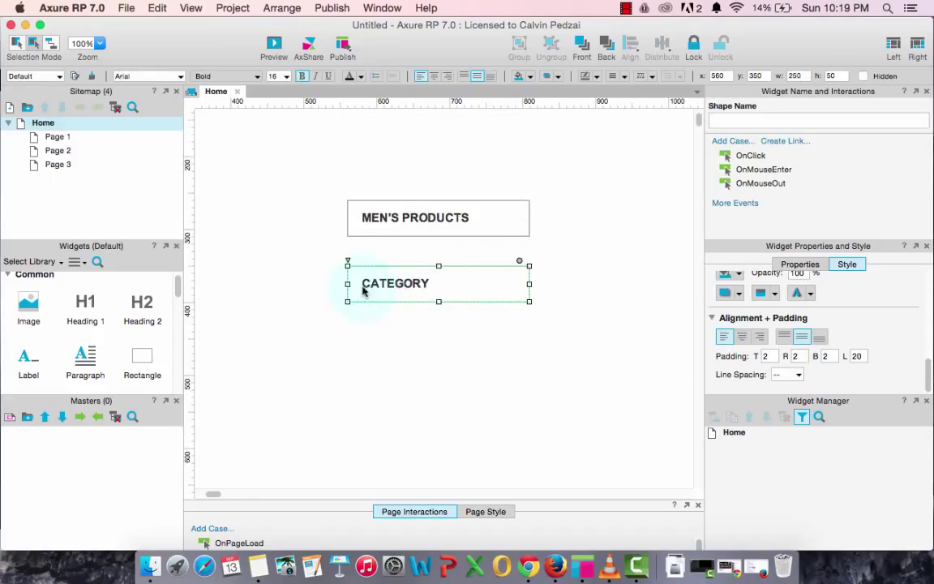
drag(379, 283, 381, 416)
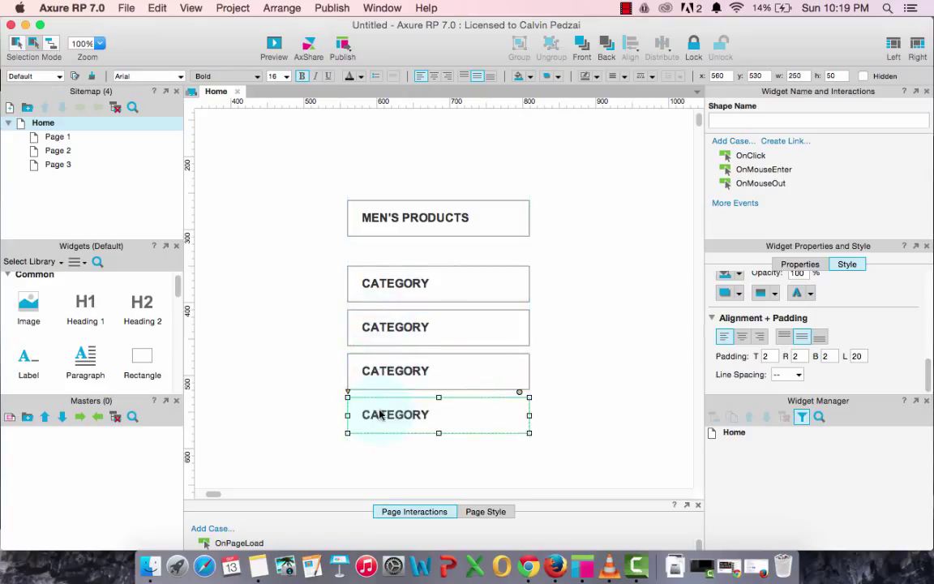
click(425, 334)
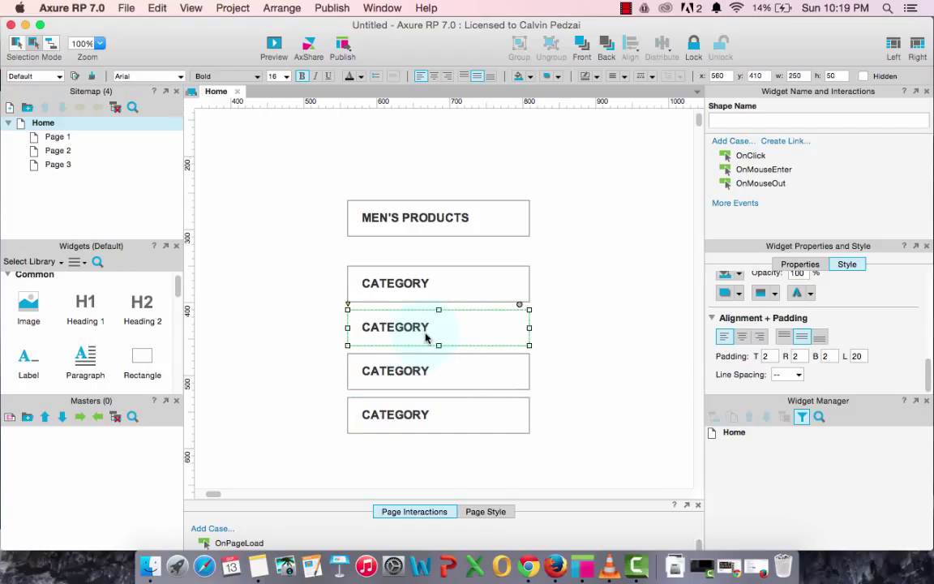
text(SH)
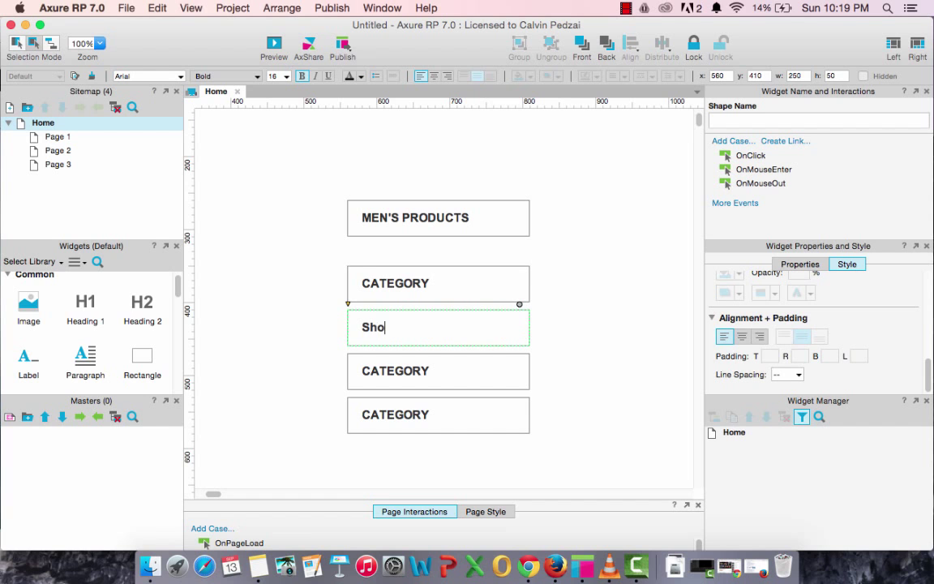
key(super+shift+2)
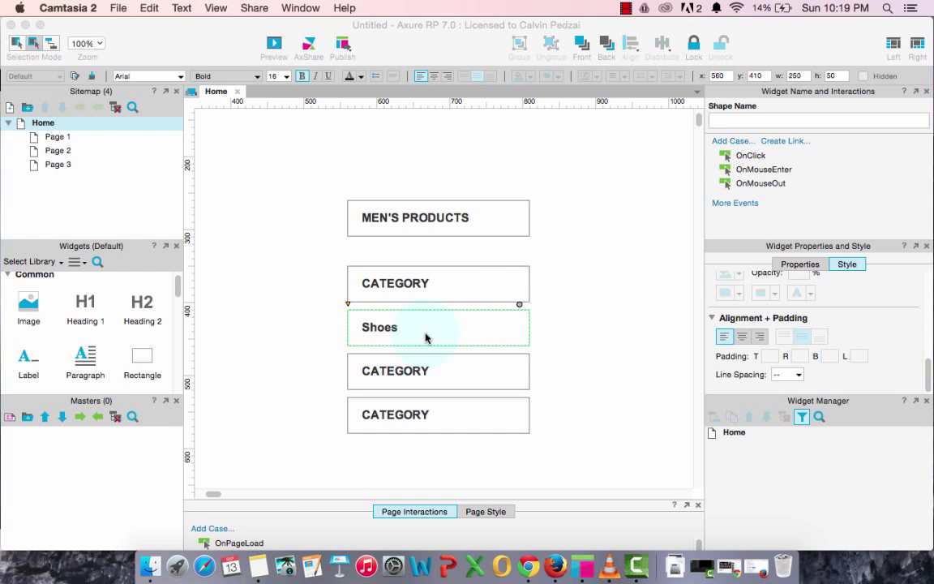
key(super+Tab)
key(super+Tab)
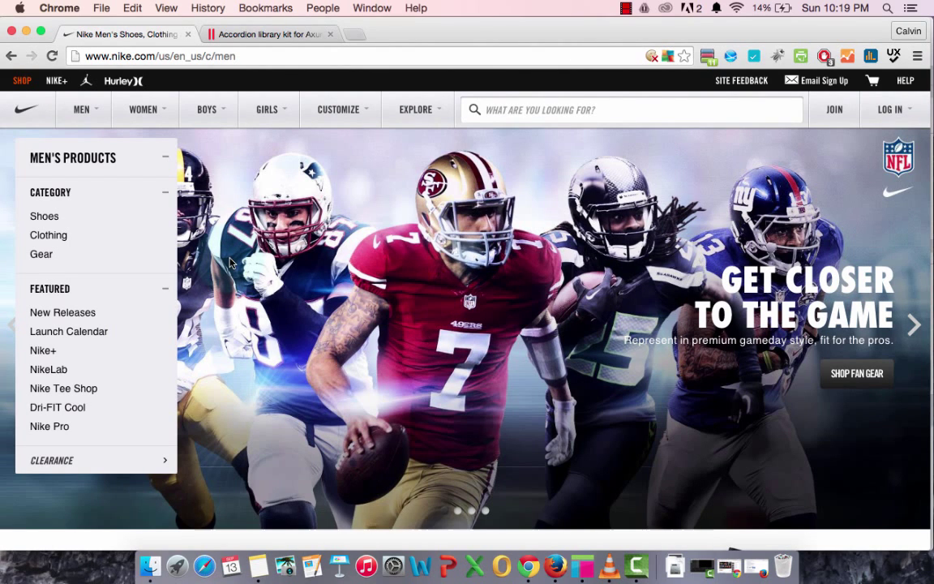
key(super+Tab)
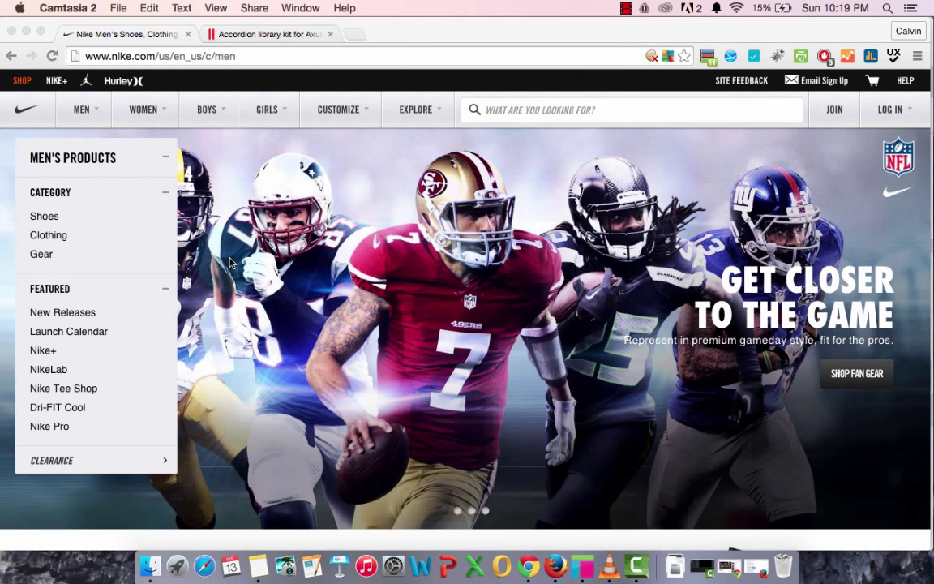
click(583, 565)
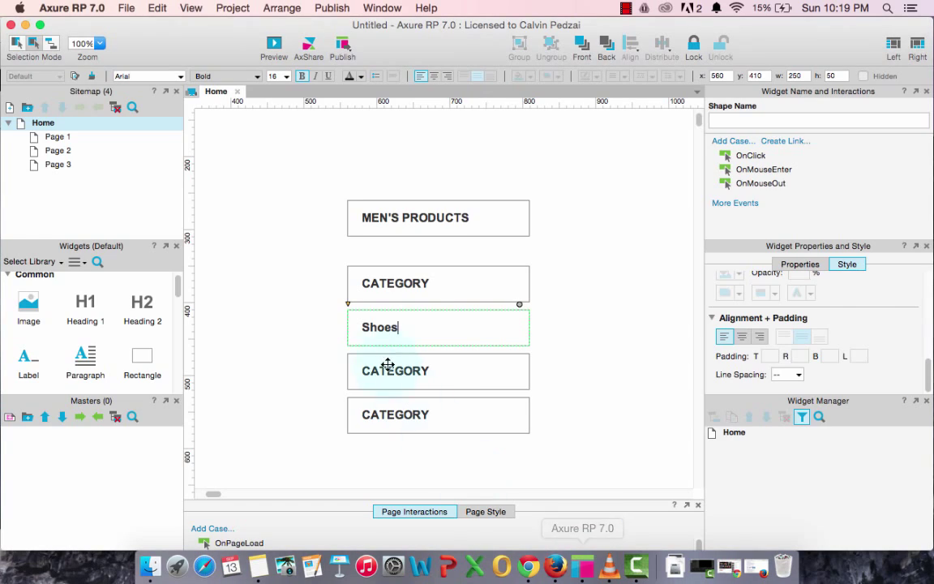
Relabel the remaining two rows Clothing and Gear.
click(391, 370)
double_click(391, 371)
text(Clothing)
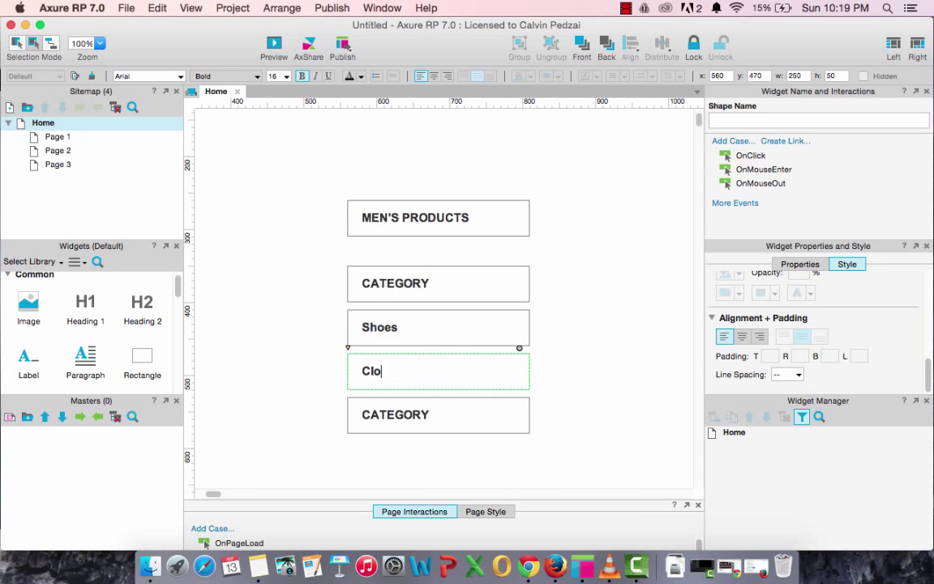
click(416, 414)
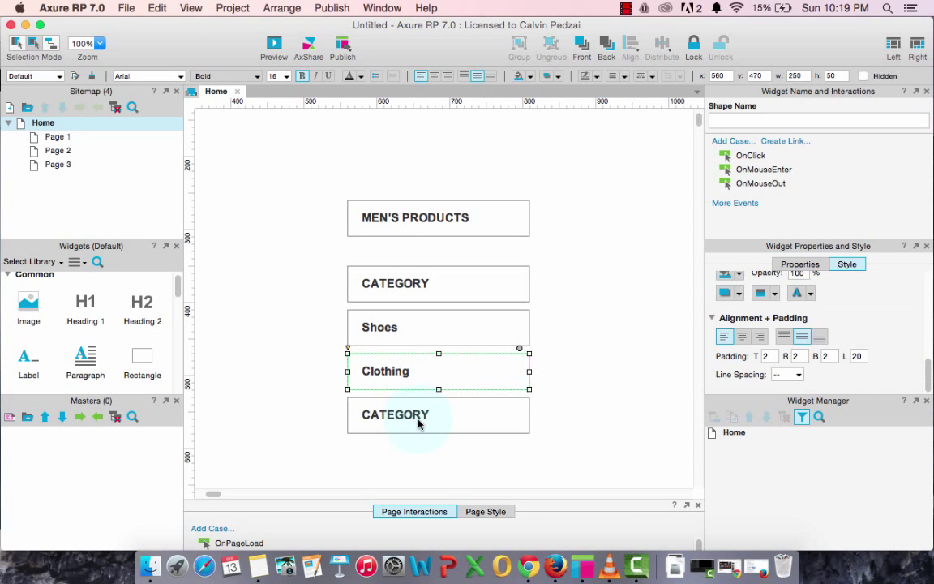
double_click(419, 422)
text(Gear)
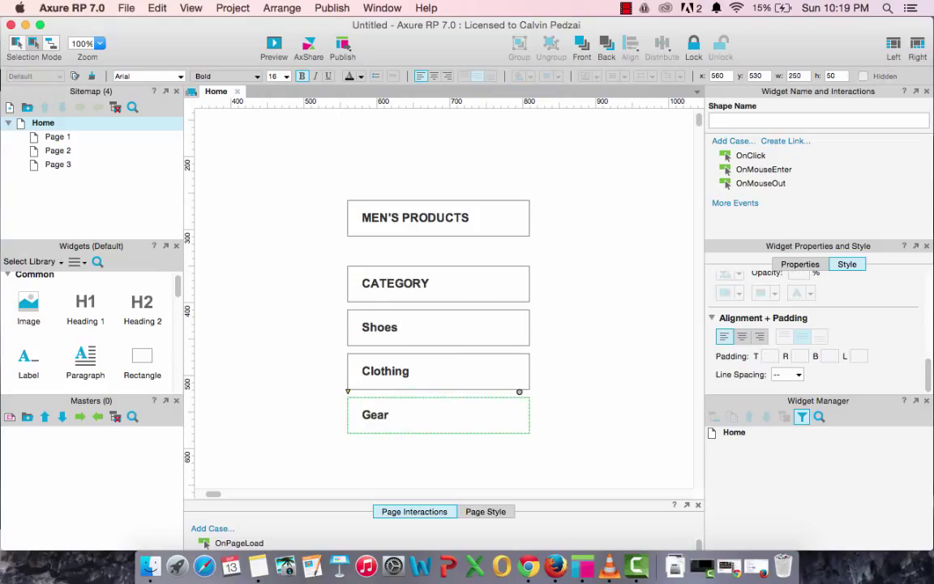
key(Escape)
Nudge Shoes, Clothing and Gear upward until they sit flush beneath CATEGORY.
click(445, 328)
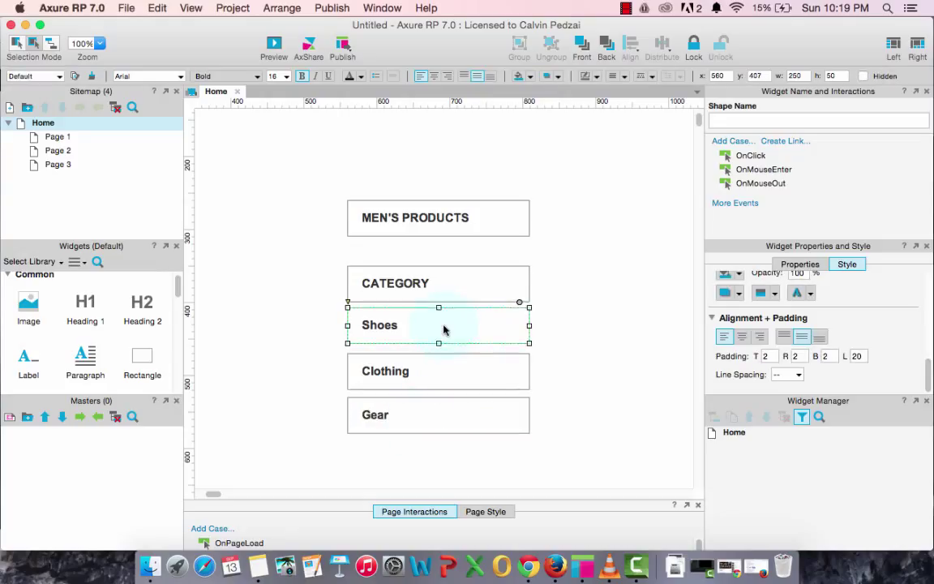
key(Up)
key(Up)
key(Up)
key(Up)
key(Up)
key(Up)
key(Up)
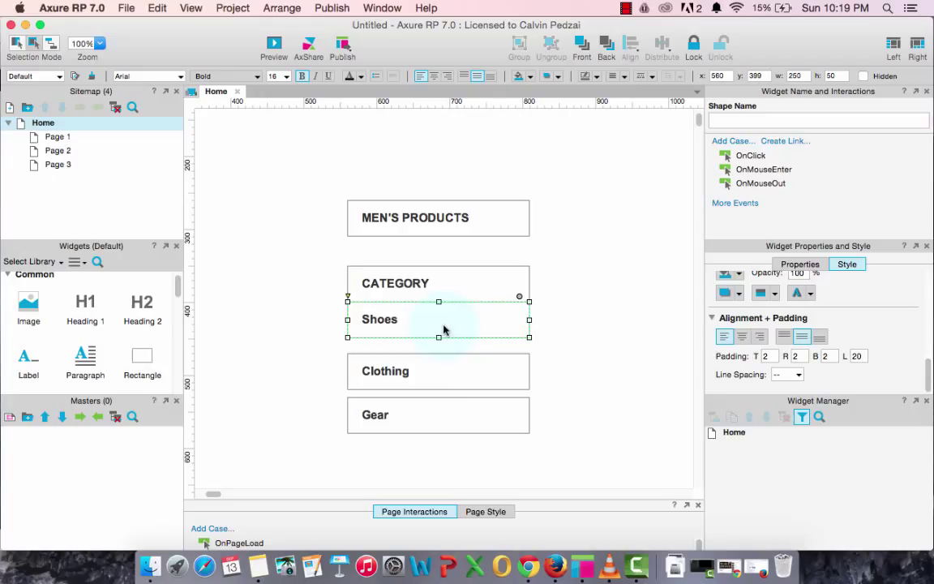
click(443, 374)
key(Up)
key(Up)
key(Up)
key(Up)
key(Up)
key(Up)
key(Up)
key(Up)
key(Up)
key(Up)
key(Up)
key(Up)
key(Up)
key(Up)
key(Up)
key(Up)
key(Up)
key(Up)
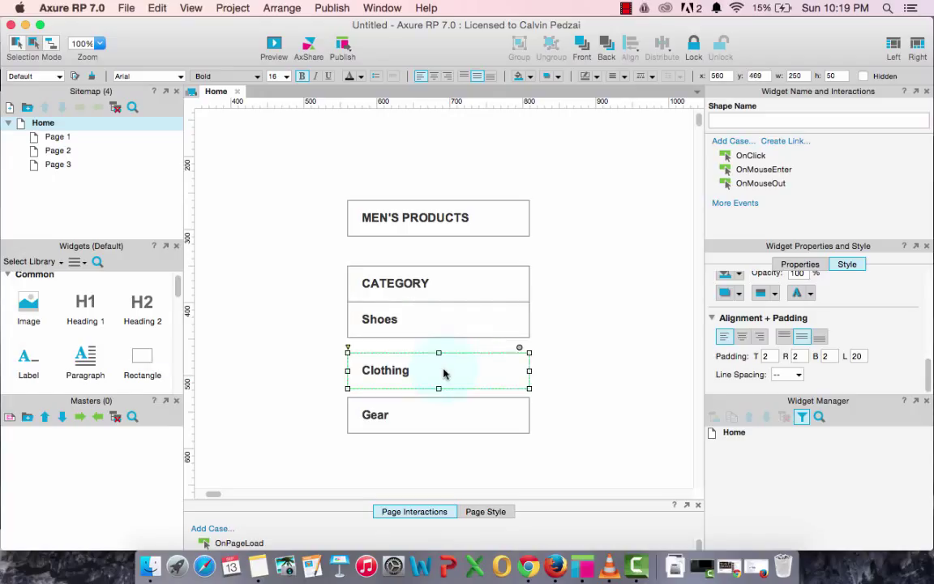
key(Up)
key(Up)
key(Up)
key(Up)
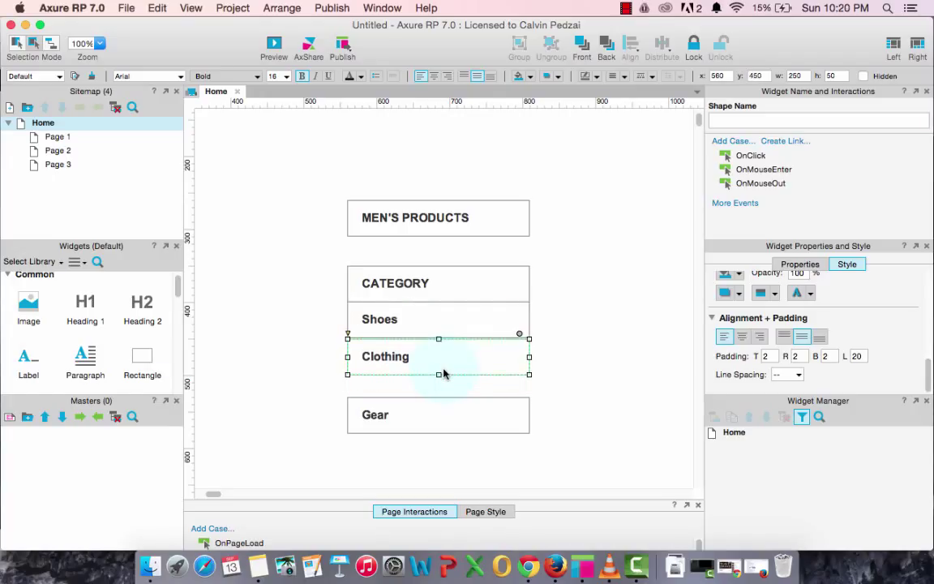
click(444, 429)
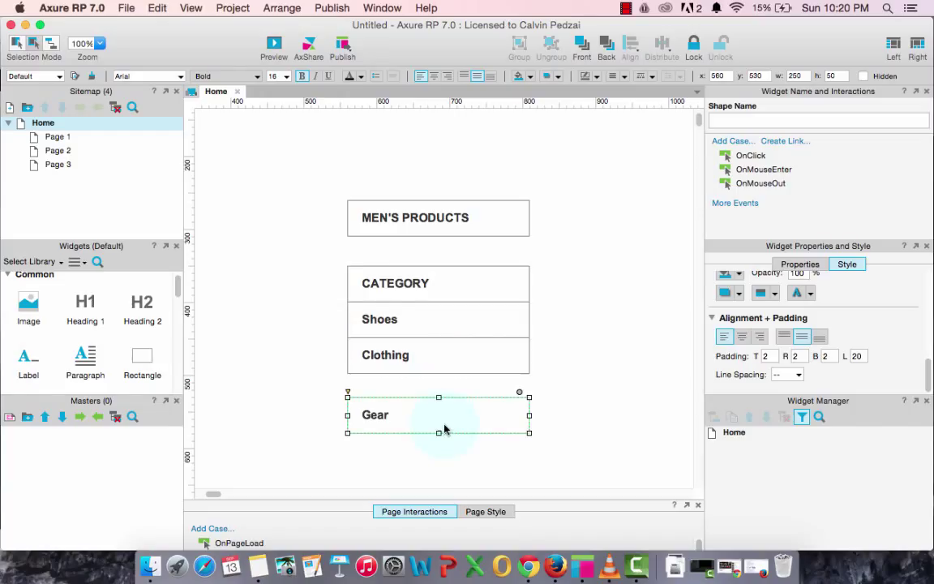
key(Up)
key(Up)
key(Up)
key(Up)
key(Up)
key(Up)
key(Up)
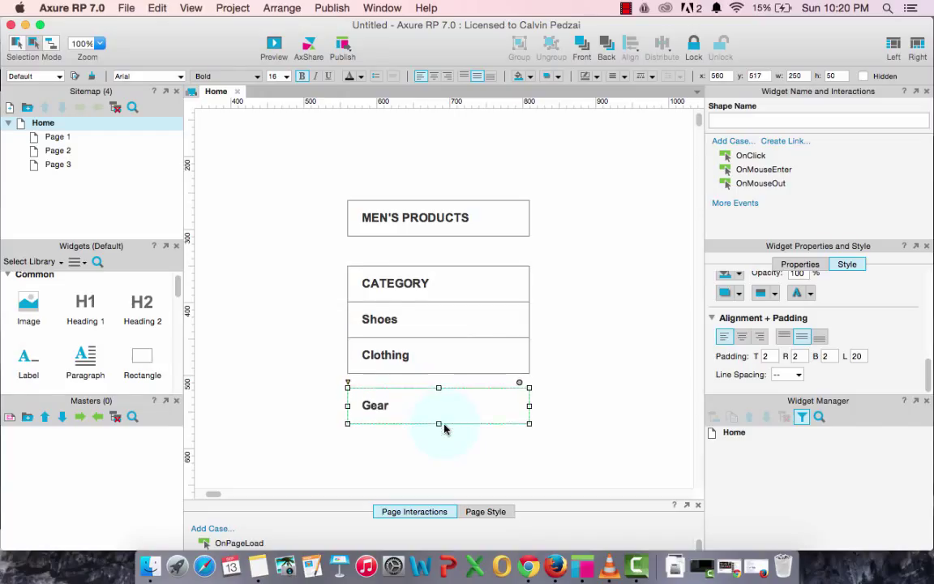
key(Up)
key(Up)
key(Up)
key(Up)
key(Up)
key(Up)
key(Up)
key(Up)
key(Up)
key(Up)
key(Up)
key(Up)
key(Up)
key(Up)
key(Up)
key(Up)
key(Up)
key(Up)
key(Up)
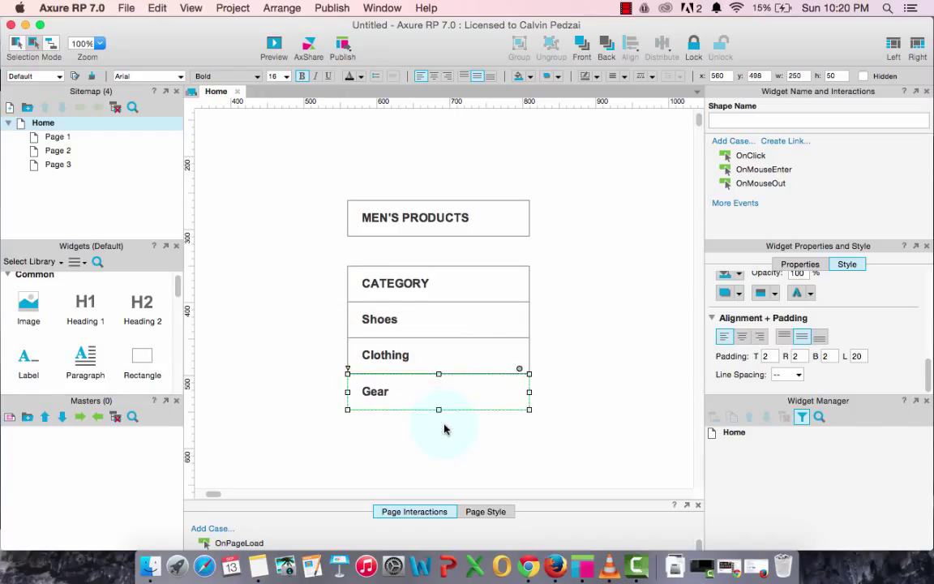
key(Up)
Make Shoes, Clothing and Gear regular weight and fill CATEGORY light grey.
drag(563, 423, 285, 297)
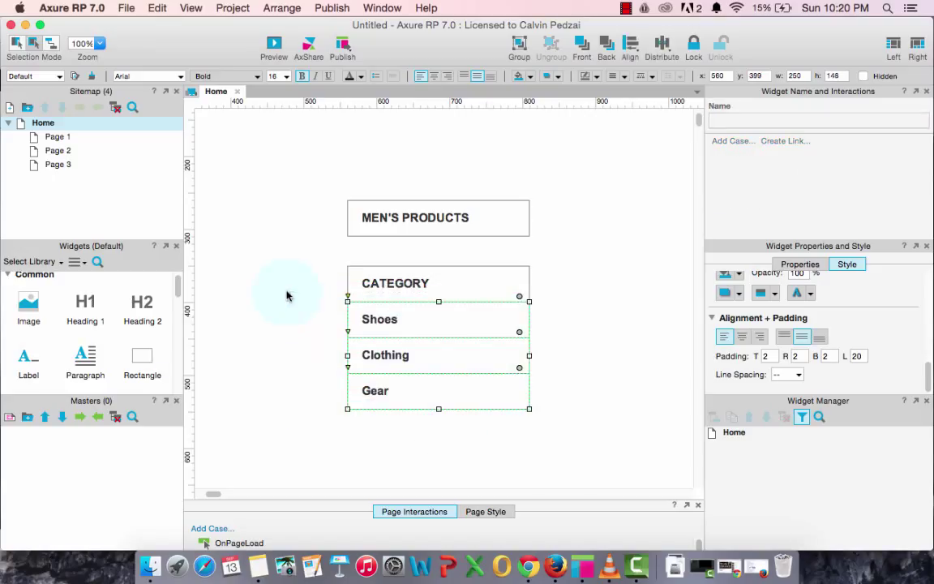
click(303, 76)
click(474, 286)
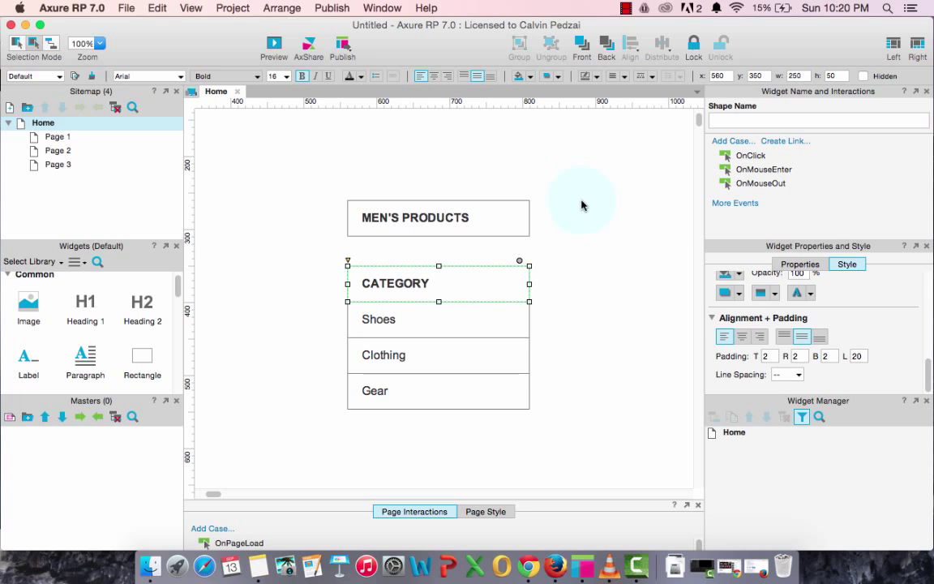
click(530, 76)
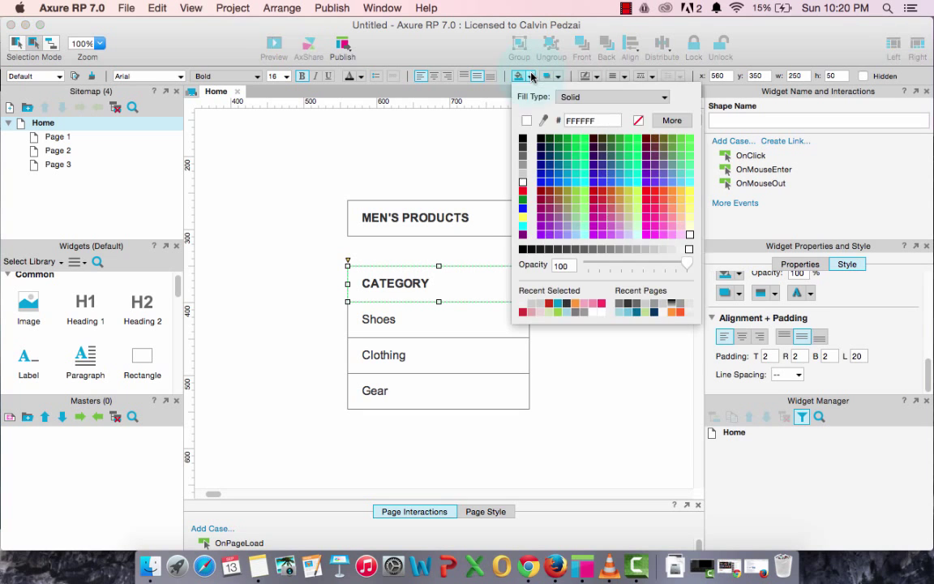
click(670, 249)
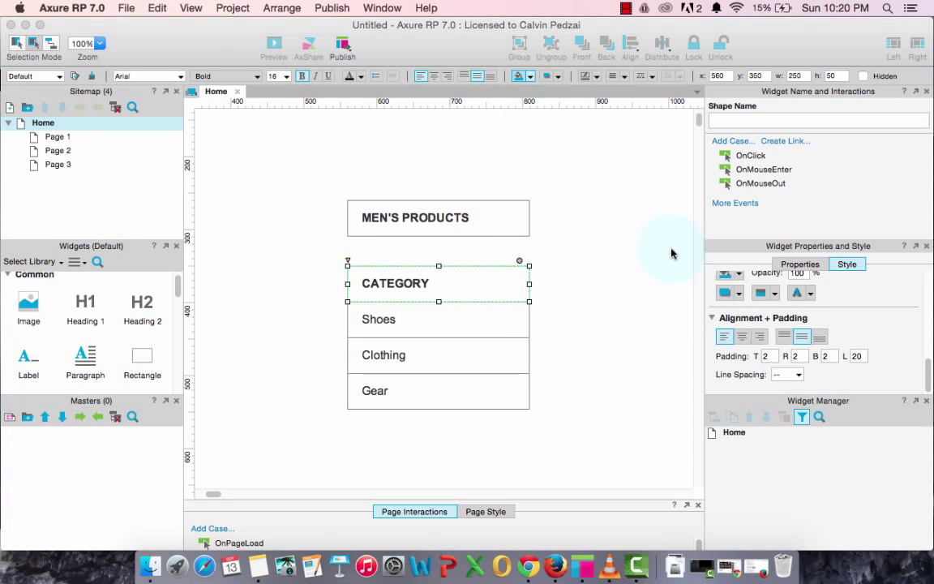
click(621, 318)
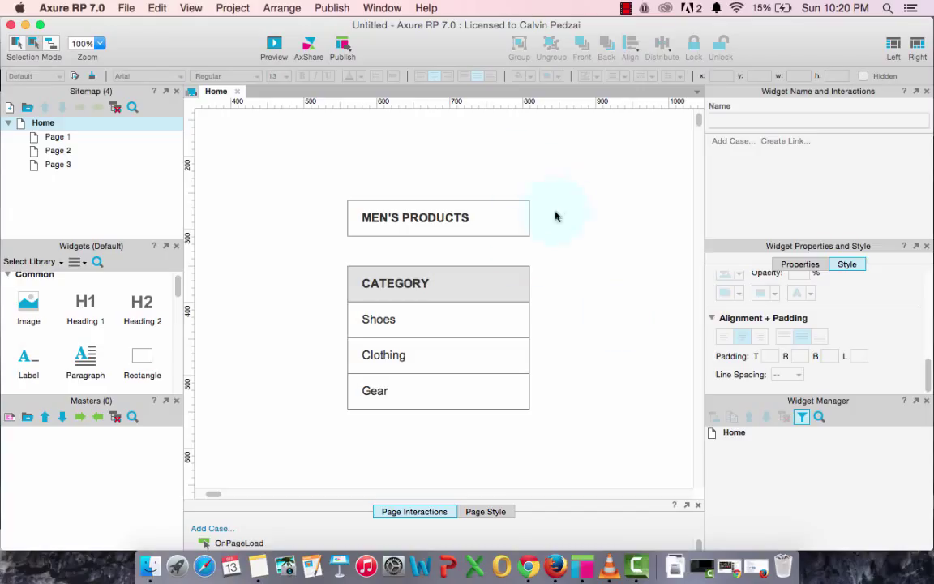
Fill the MEN'S PRODUCTS header dark grey with white text.
click(433, 229)
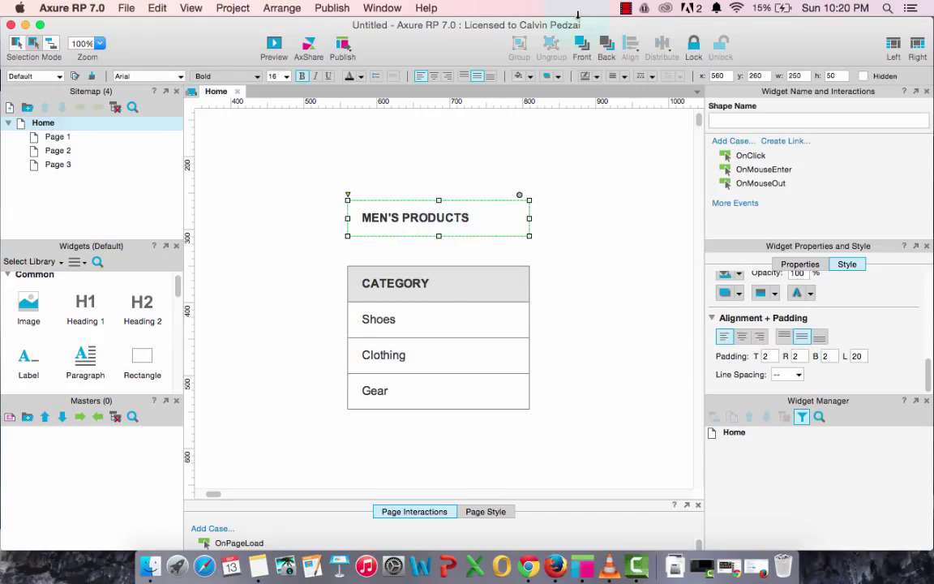
click(520, 75)
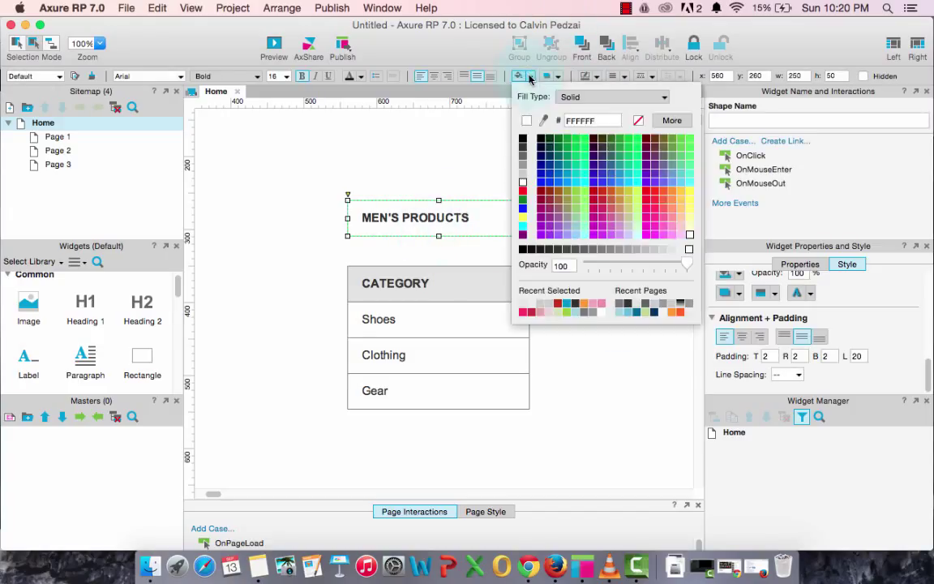
click(523, 147)
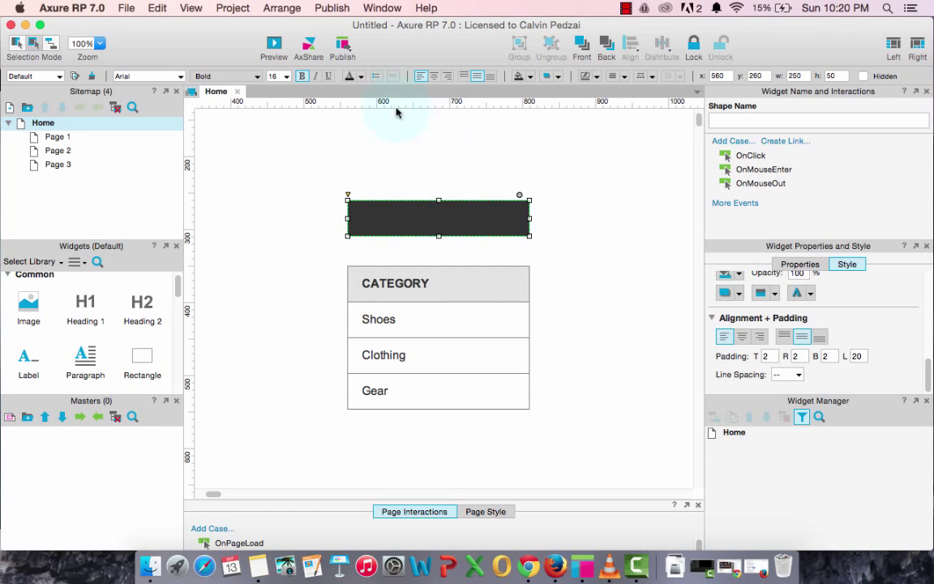
click(361, 77)
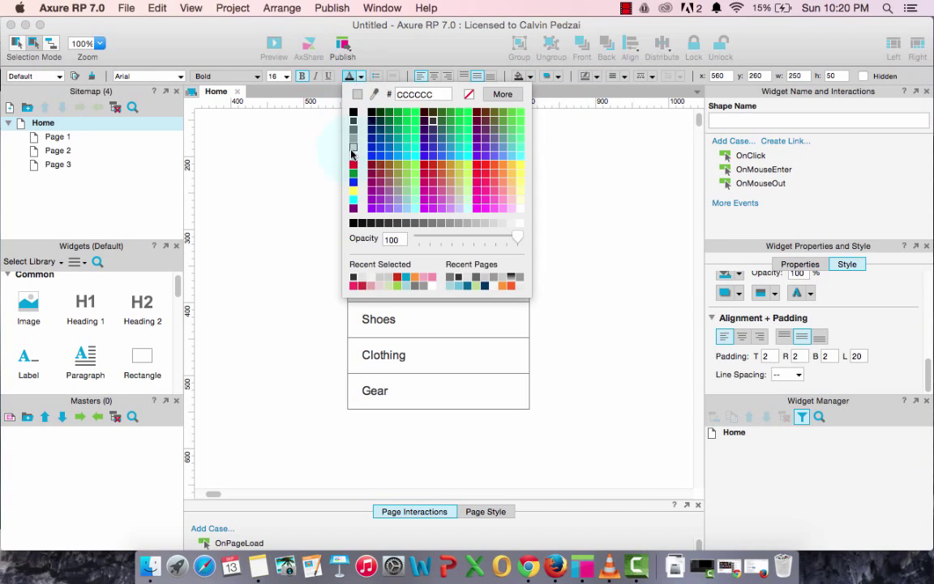
click(353, 157)
click(517, 184)
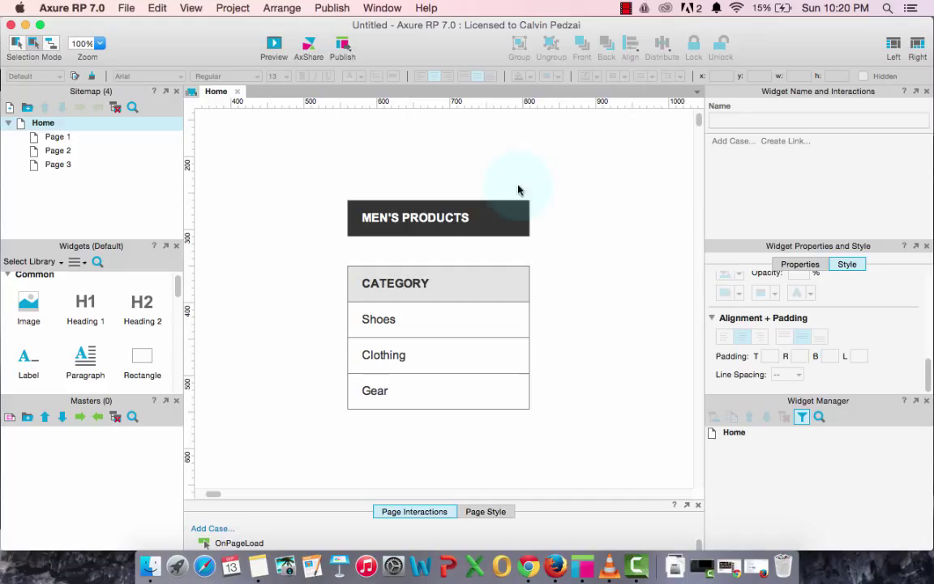
Set the font of the header and all four rows to Century Gothic.
drag(565, 436, 282, 184)
drag(143, 75, 103, 76)
text(Century Gothic)
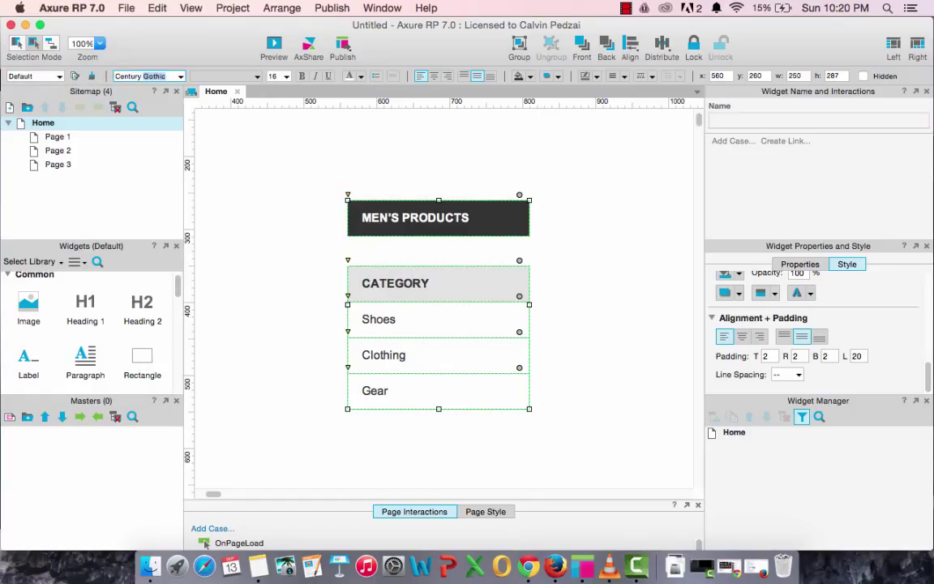
key(Return)
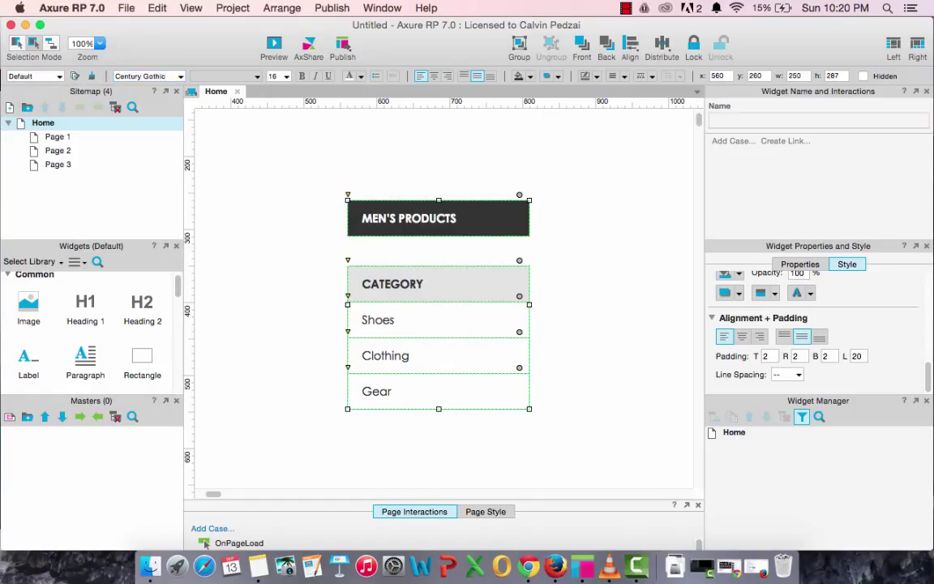
click(592, 318)
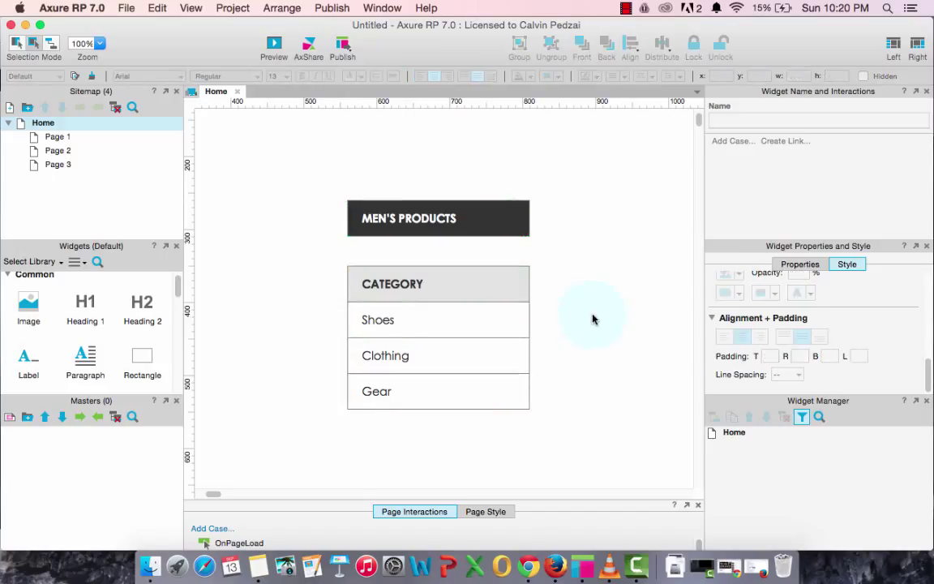
Set the MEN'S PRODUCTS header's line colour to none.
scroll(598, 290, down, 3)
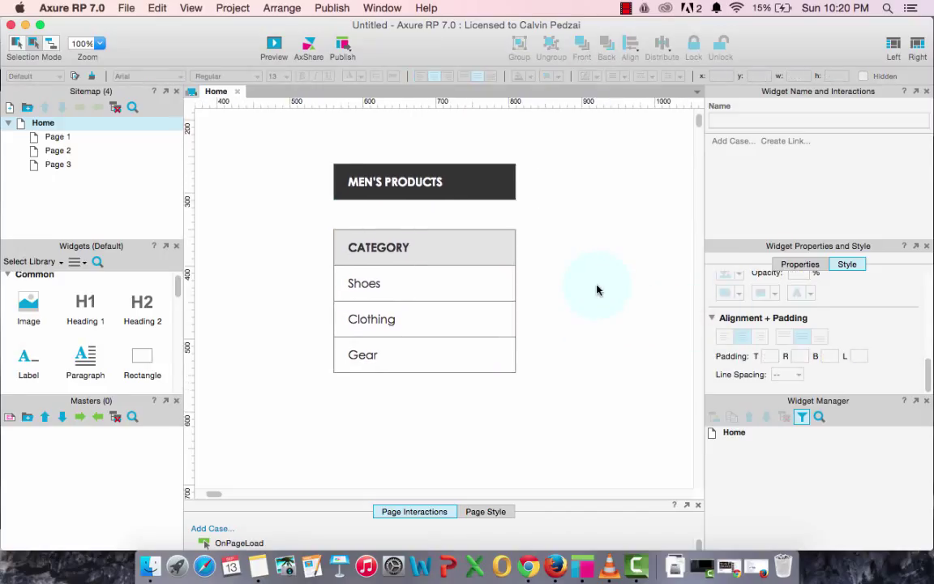
click(471, 187)
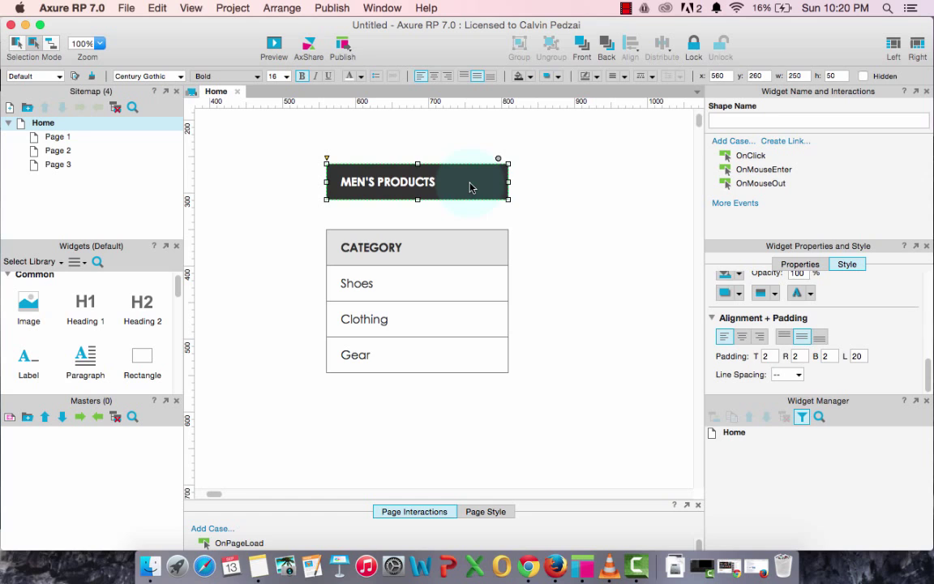
click(588, 77)
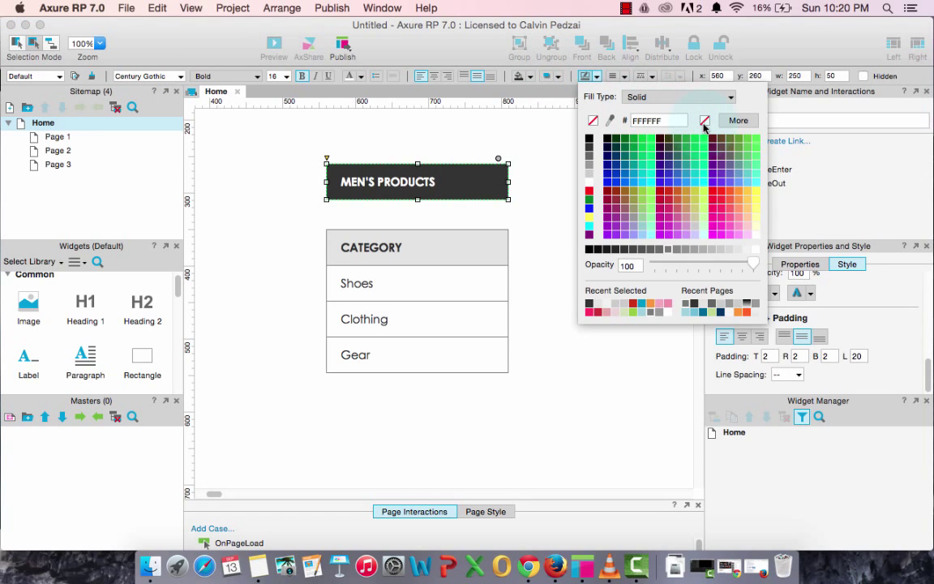
click(705, 123)
click(548, 207)
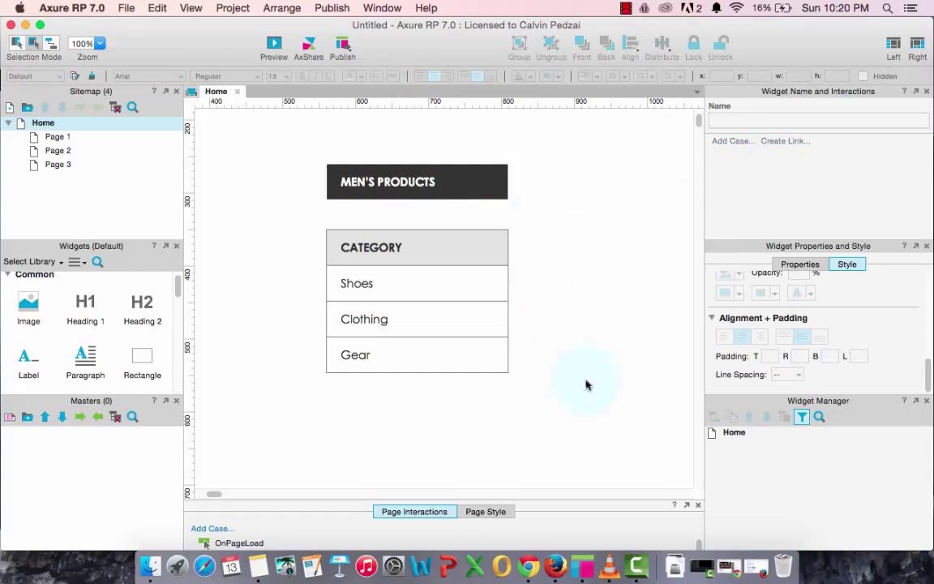
Convert the CATEGORY row into a dynamic panel named sub_menu1.
click(433, 236)
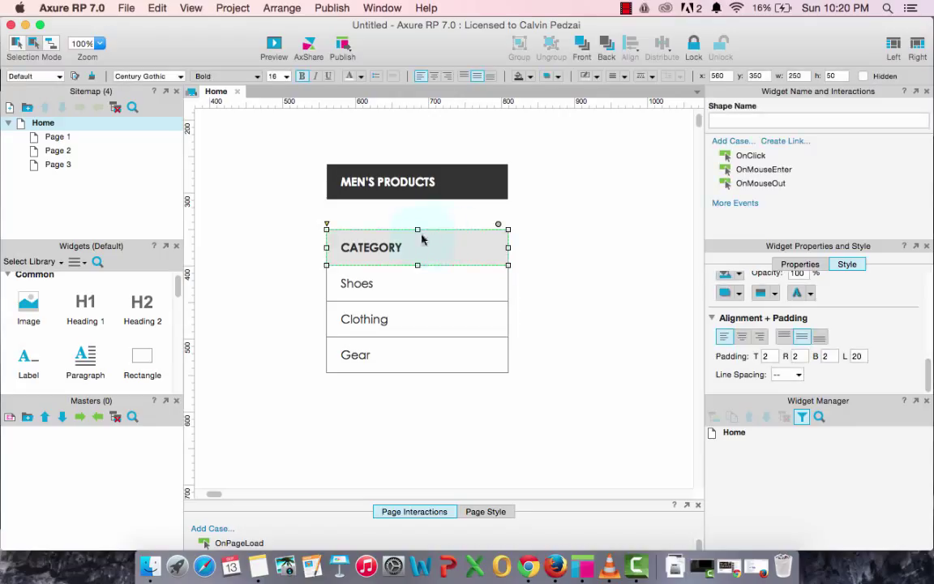
right_click(474, 256)
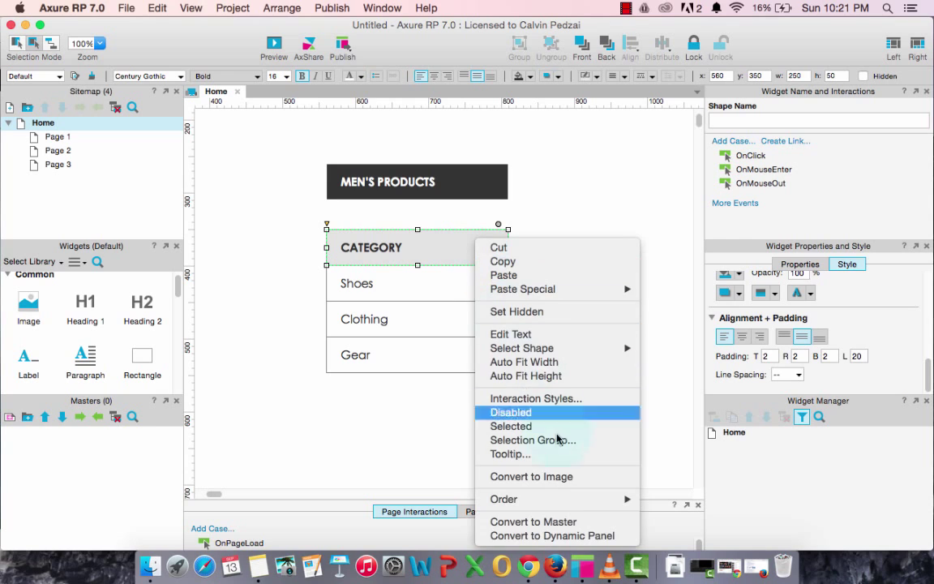
click(549, 536)
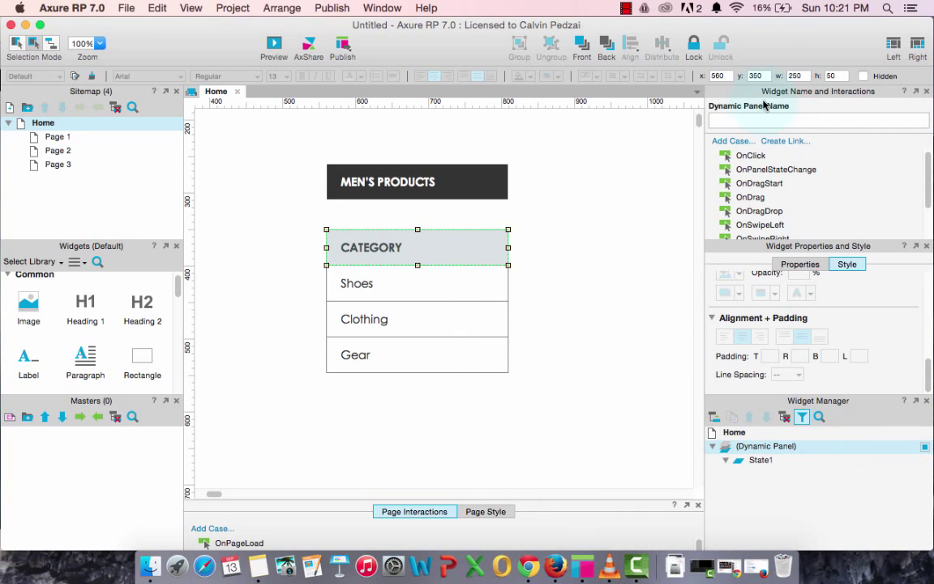
click(749, 120)
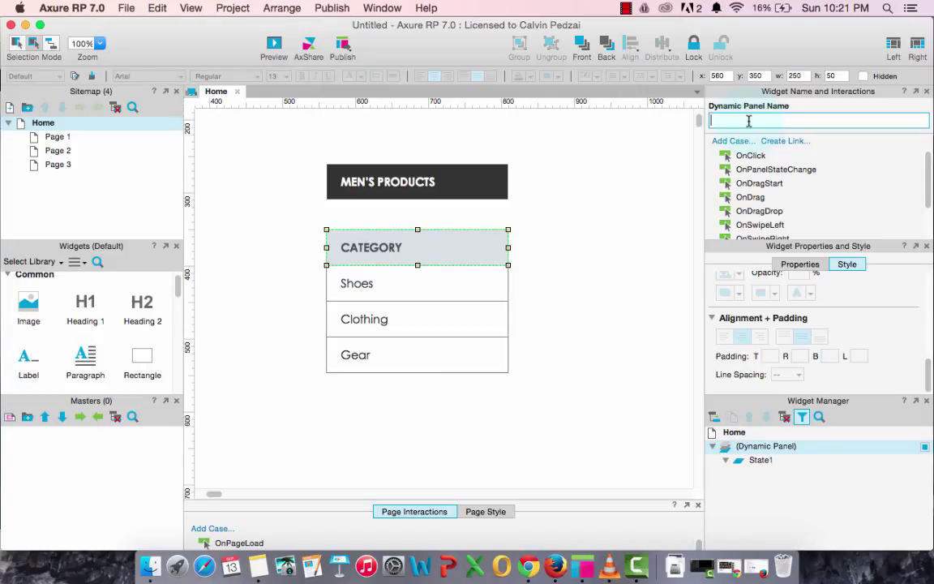
text(sub_menu1)
Duplicate sub_menu1's State1 to create State2.
click(765, 463)
right_click(765, 463)
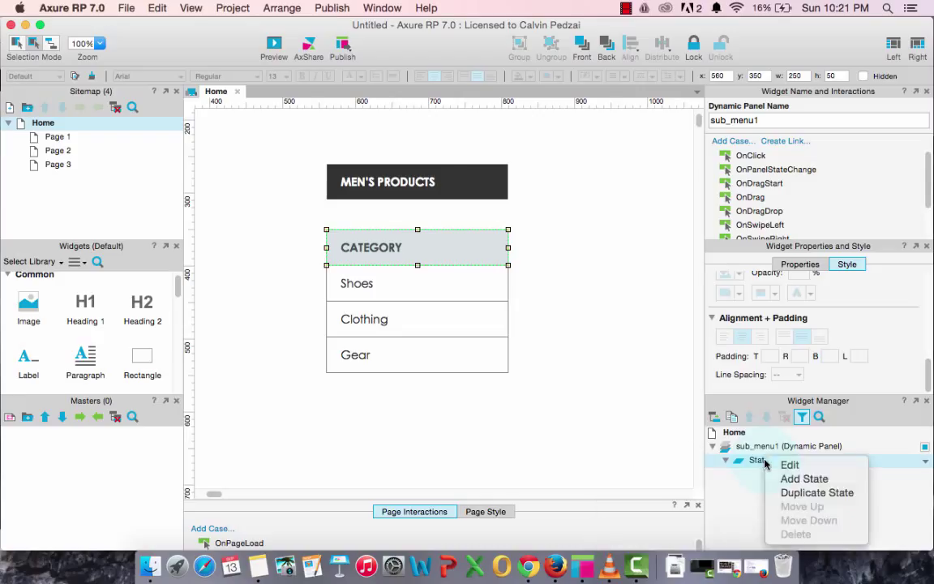
click(813, 493)
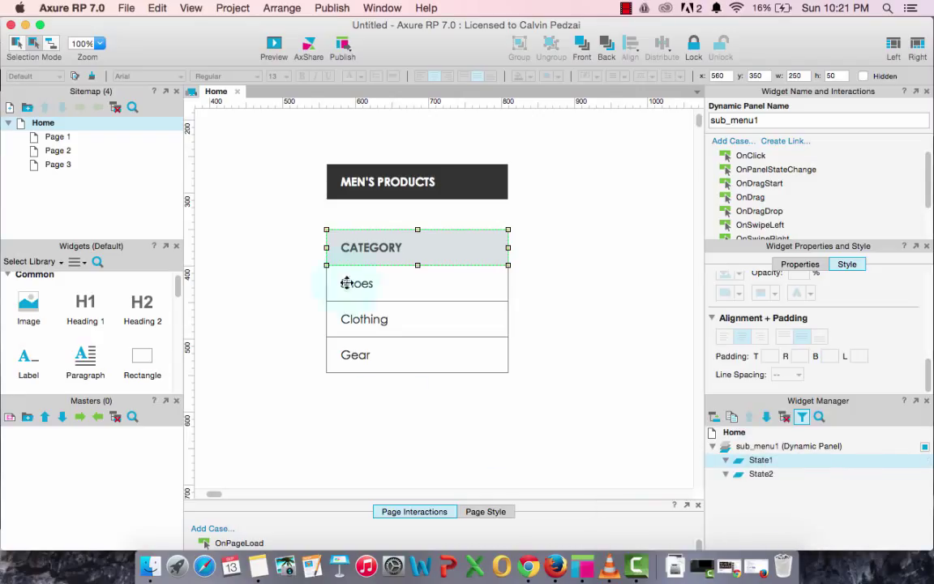
Add a + label at the right end of CATEGORY in State1.
double_click(764, 460)
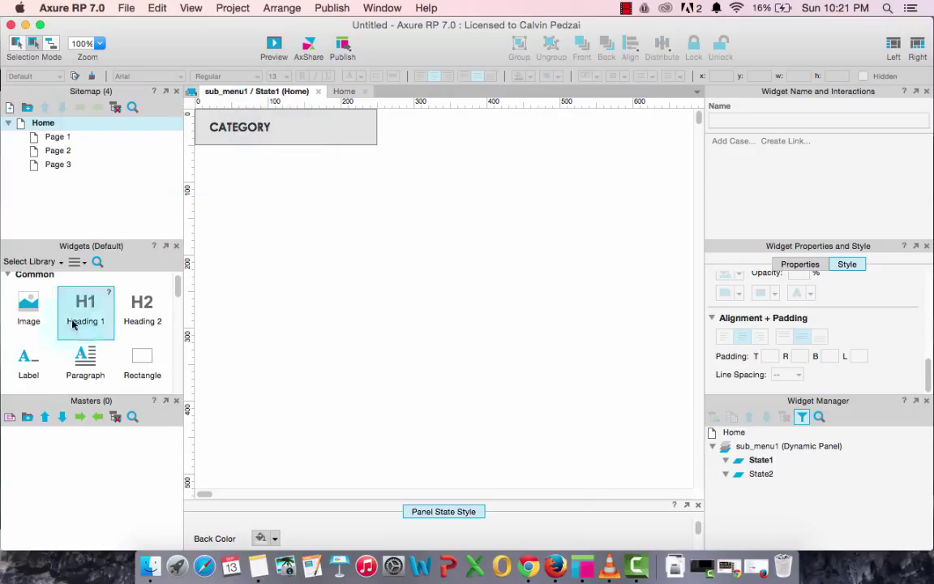
drag(85, 308, 353, 126)
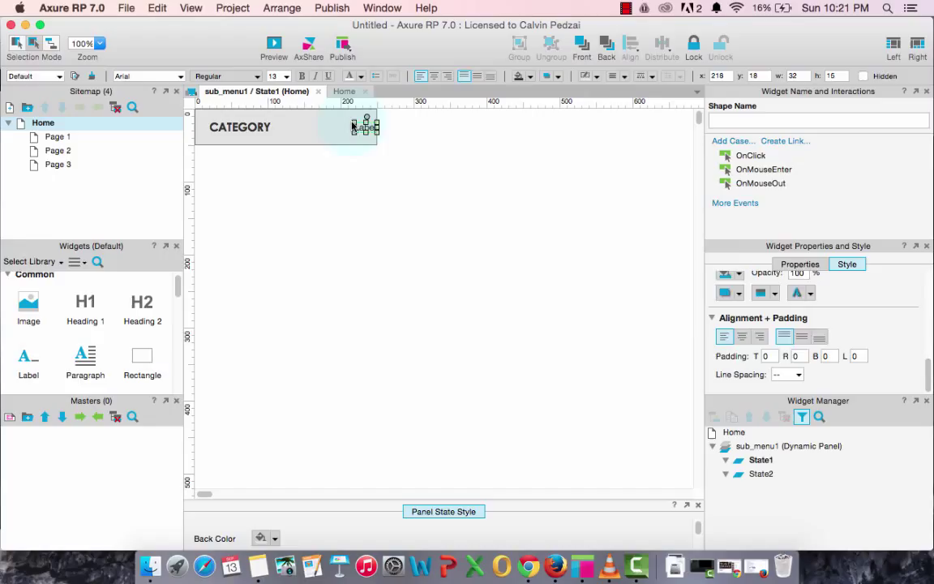
double_click(354, 126)
text(+)
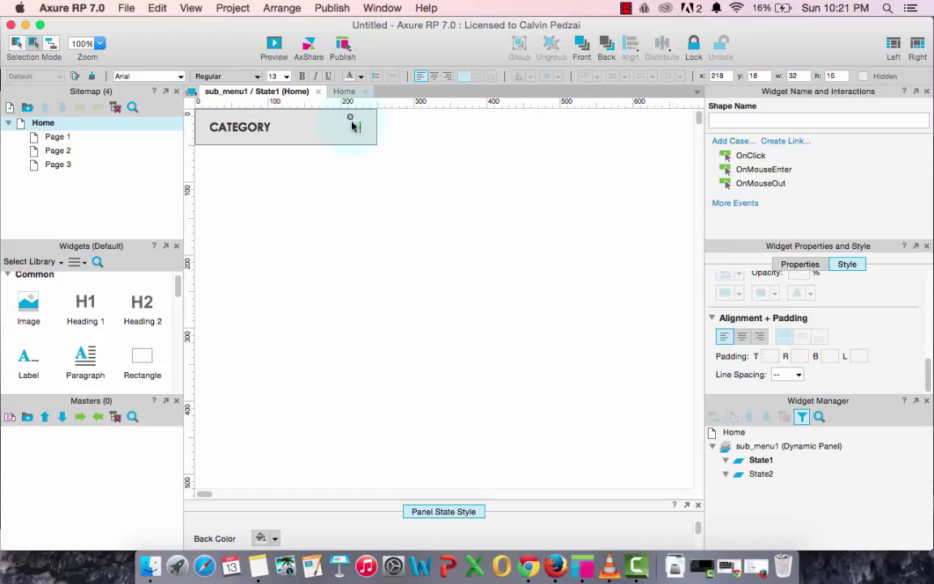
Add a - label beside CATEGORY in State2.
double_click(763, 475)
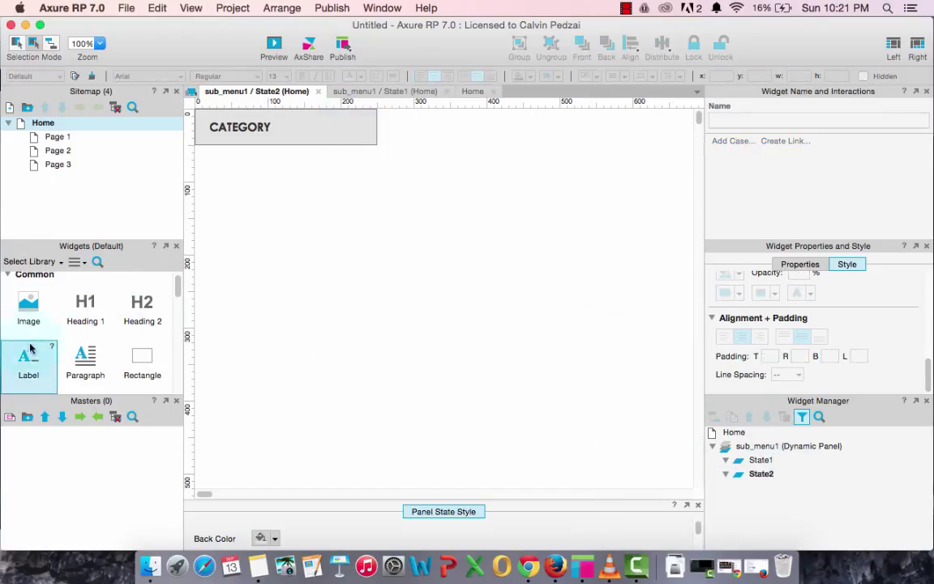
drag(28, 312, 357, 125)
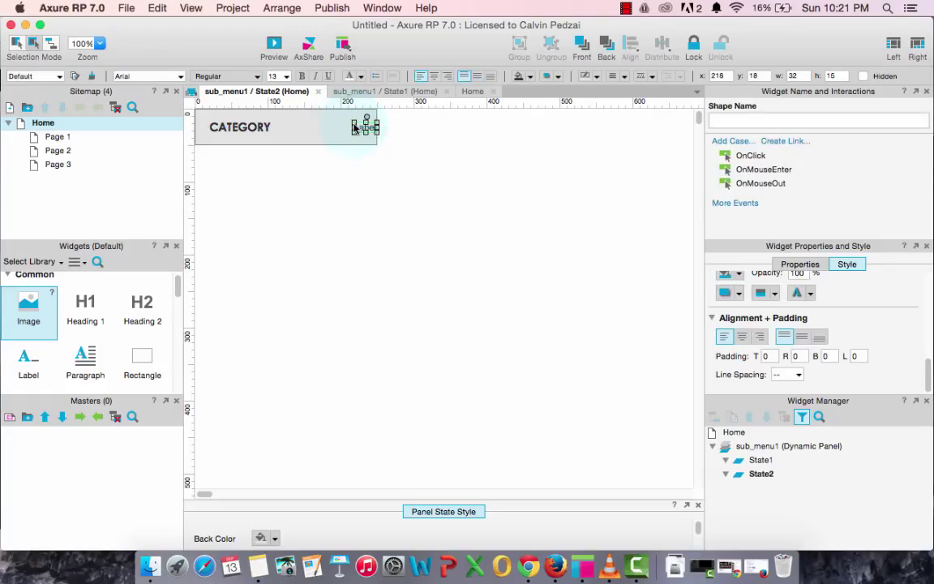
click(495, 182)
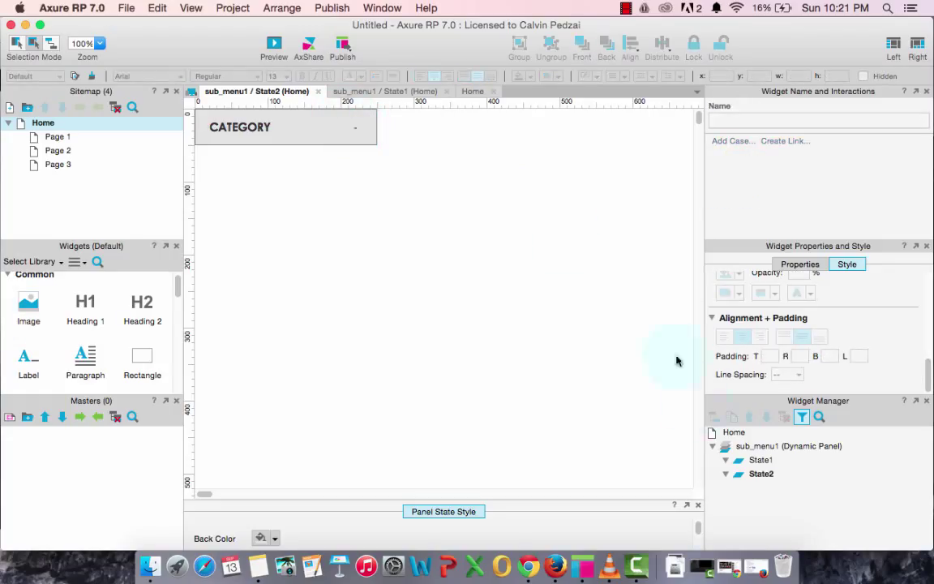
Back on Home, convert Shoes, Clothing and Gear into a dynamic panel named links1.
click(734, 432)
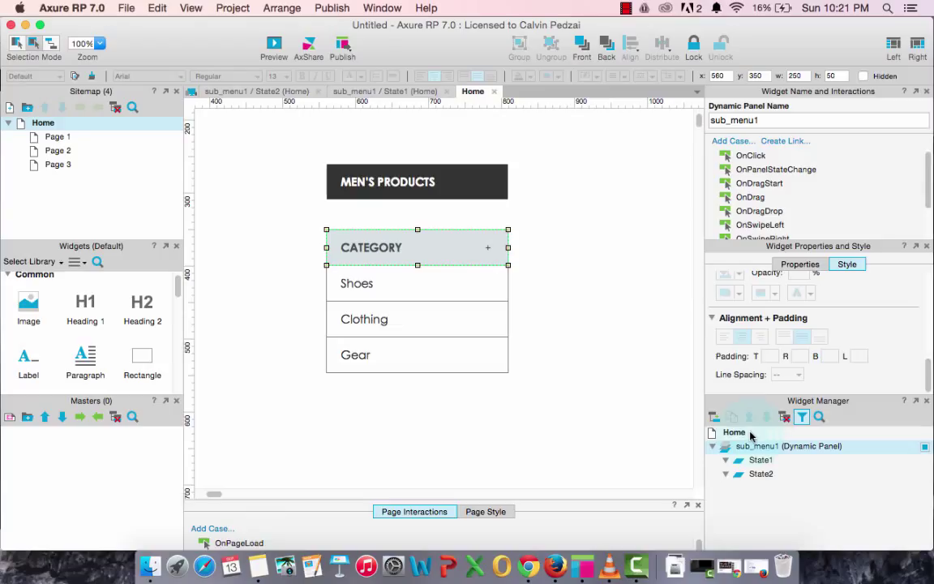
click(596, 280)
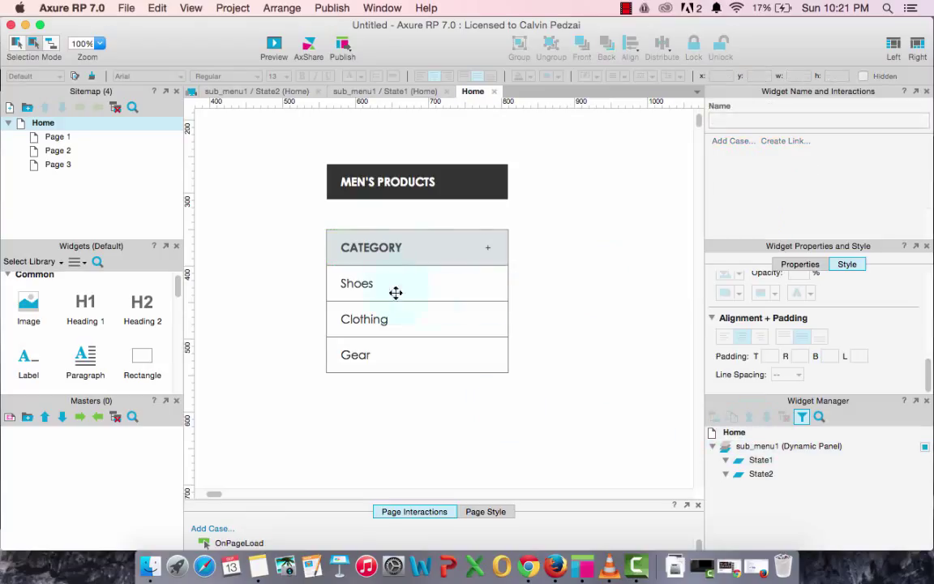
click(470, 249)
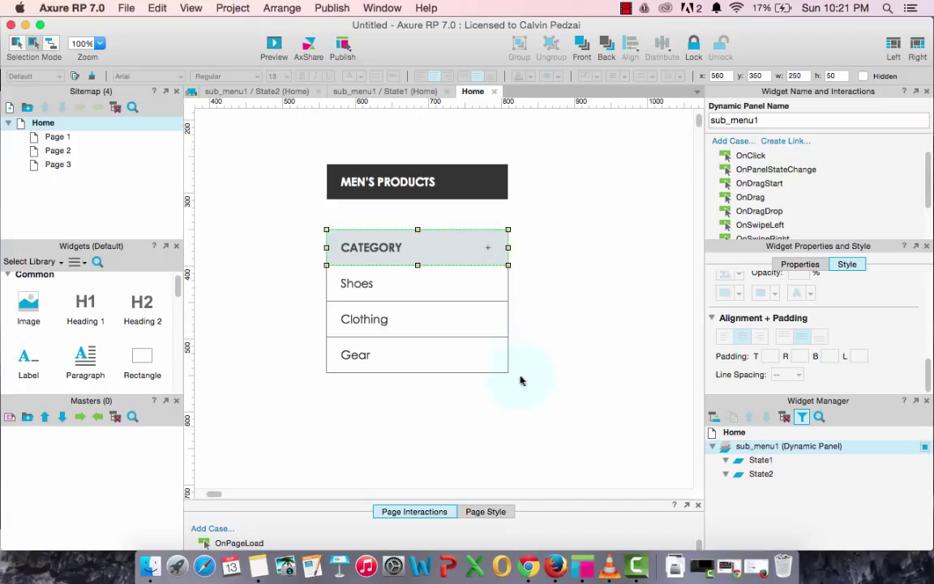
drag(522, 384, 310, 257)
right_click(384, 281)
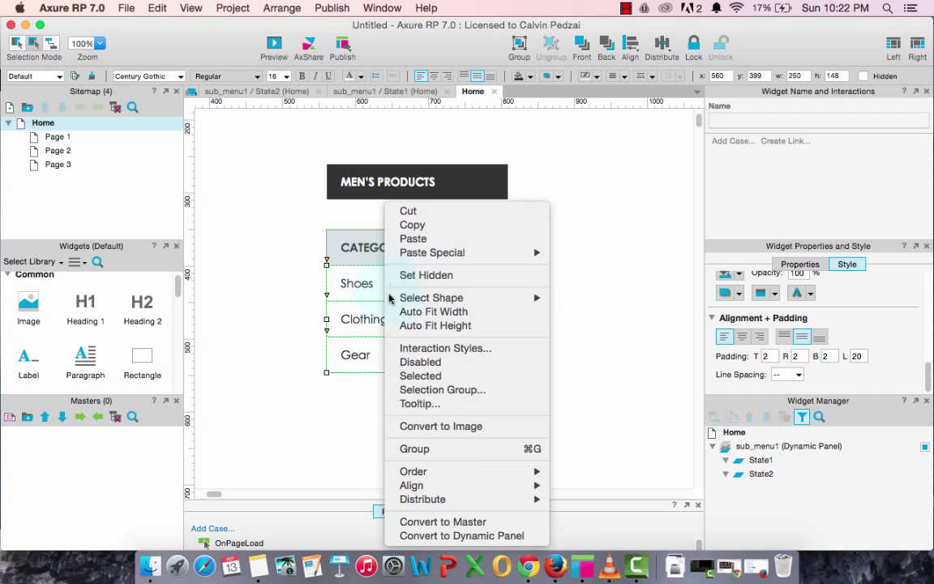
click(452, 537)
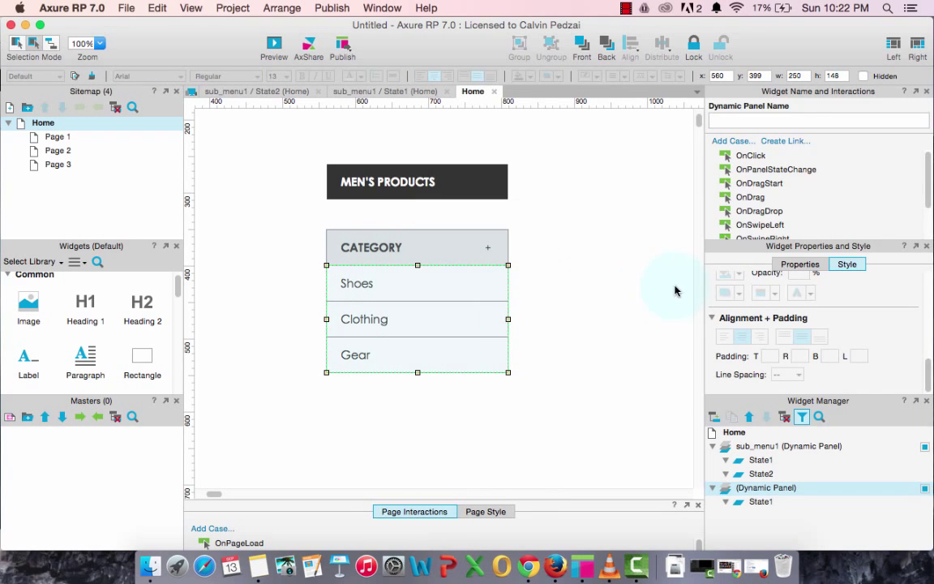
click(733, 122)
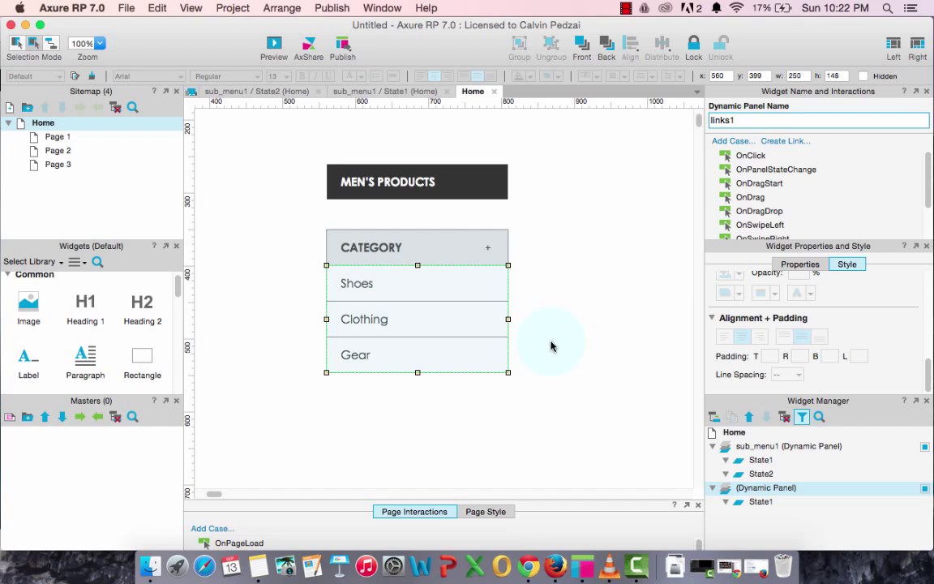
Set the links1 panel hidden by default.
right_click(412, 318)
click(458, 298)
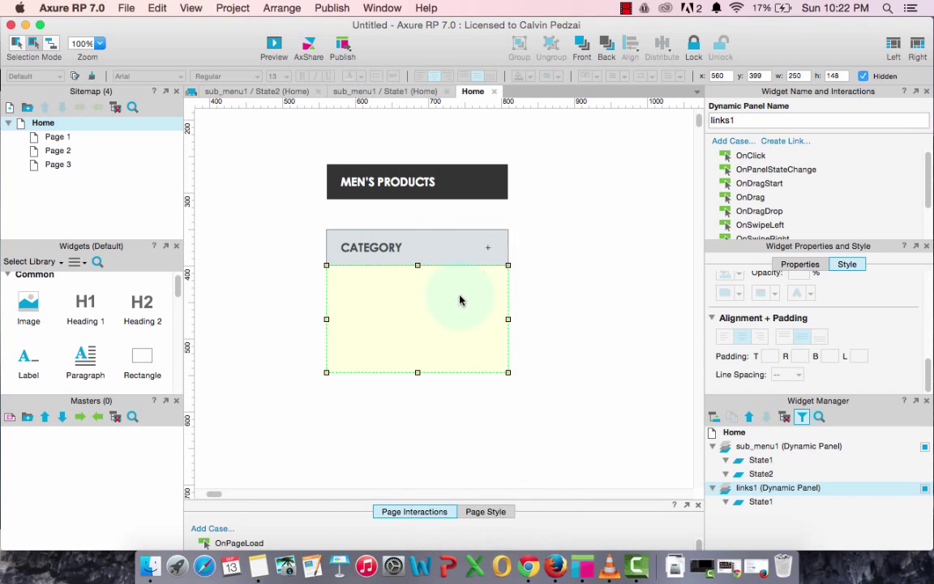
click(561, 276)
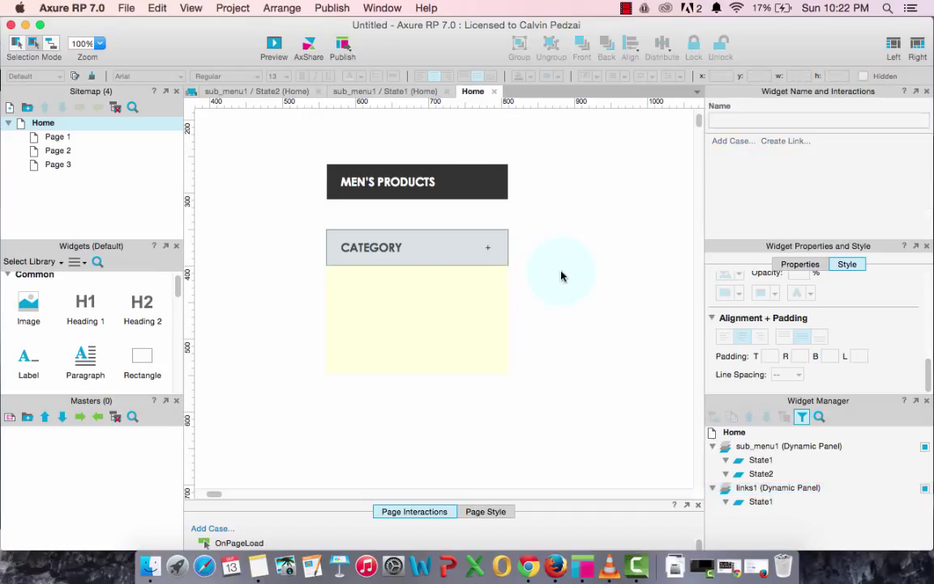
click(451, 254)
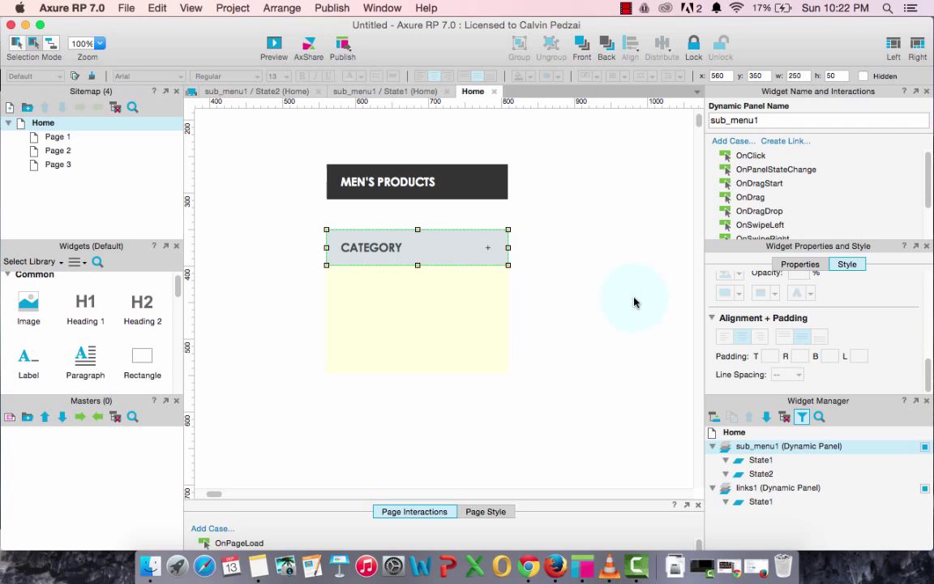
Add an OnClick case to sub_menu1 that toggles links1's visibility, pushing content below.
double_click(751, 155)
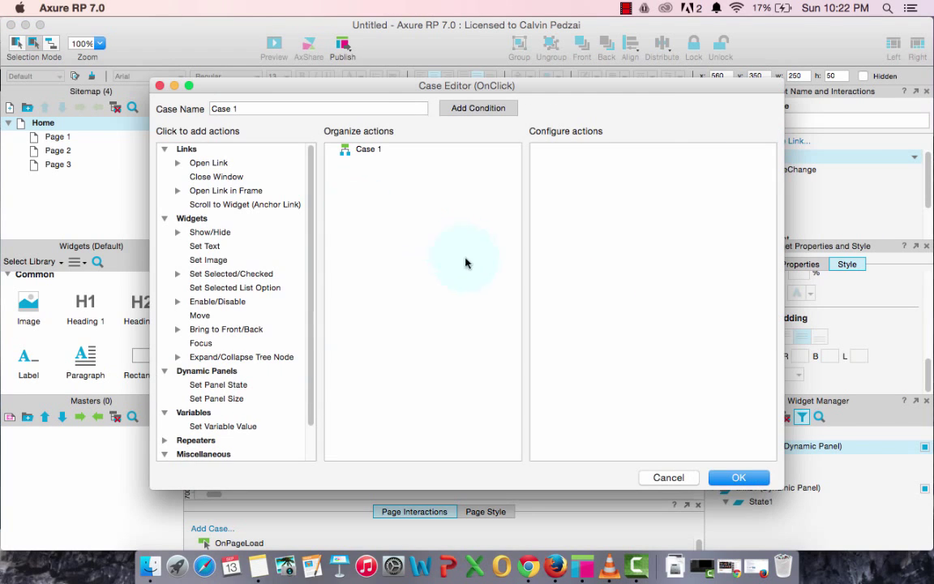
click(216, 234)
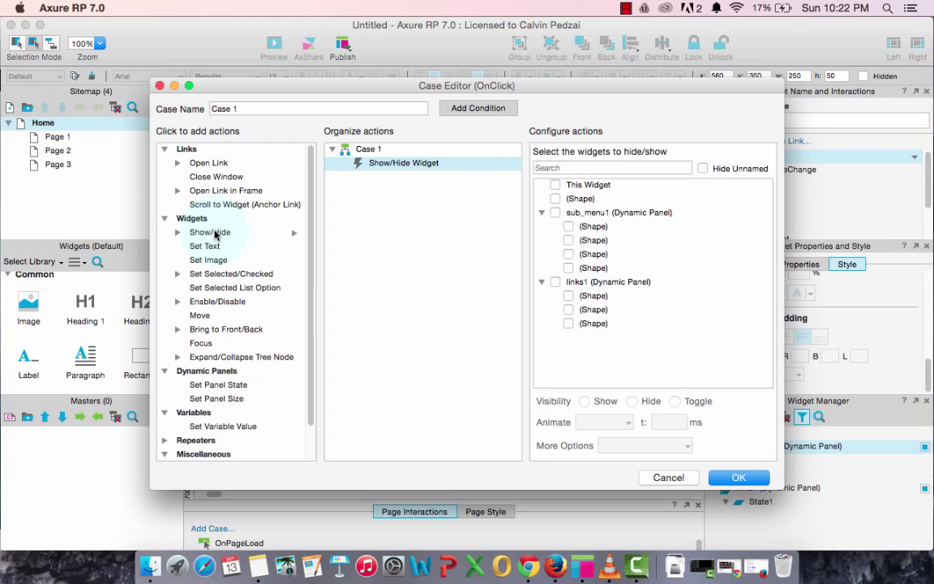
click(556, 281)
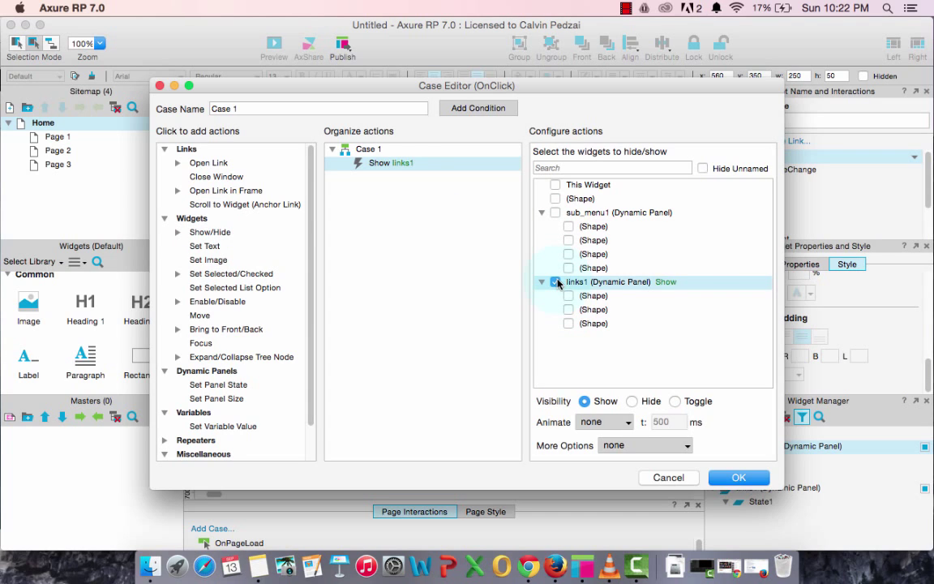
click(675, 402)
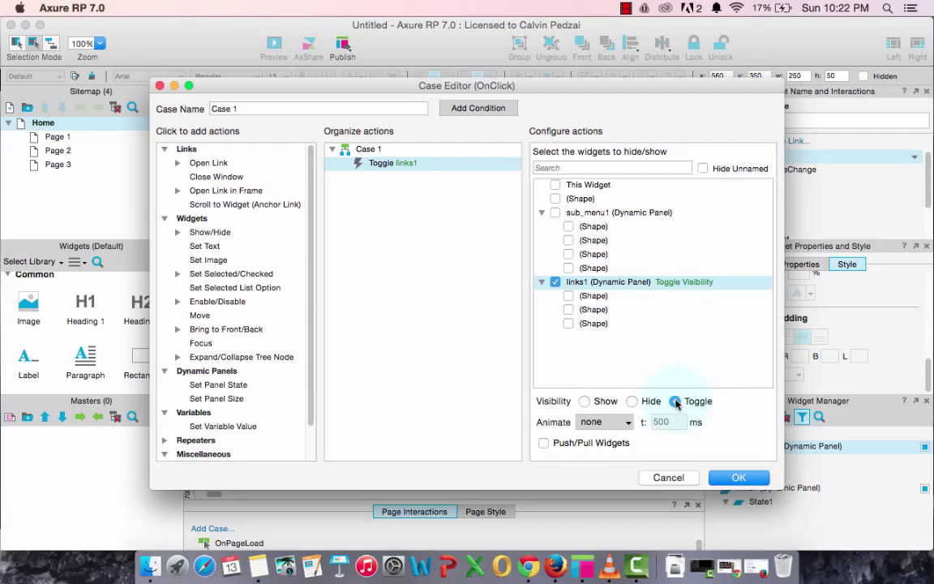
click(539, 443)
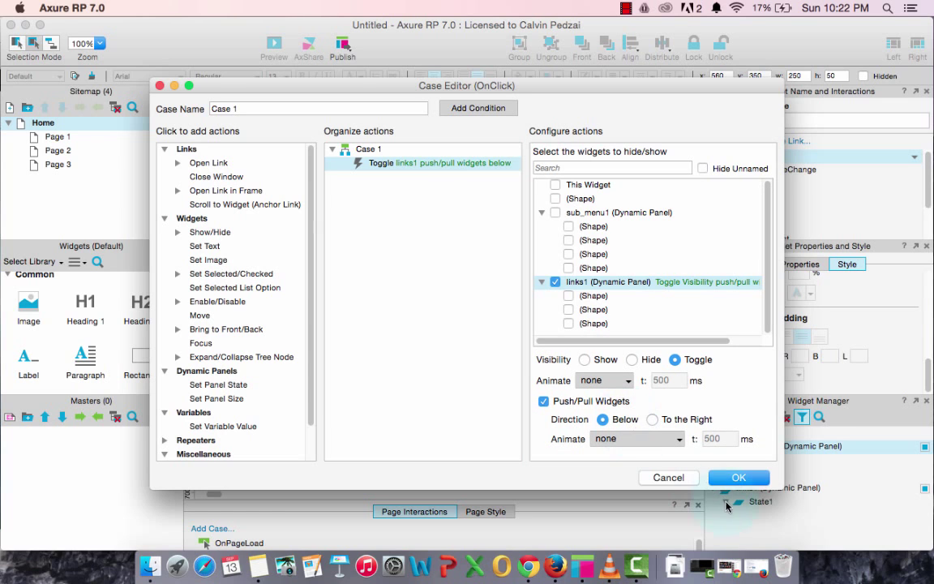
click(738, 478)
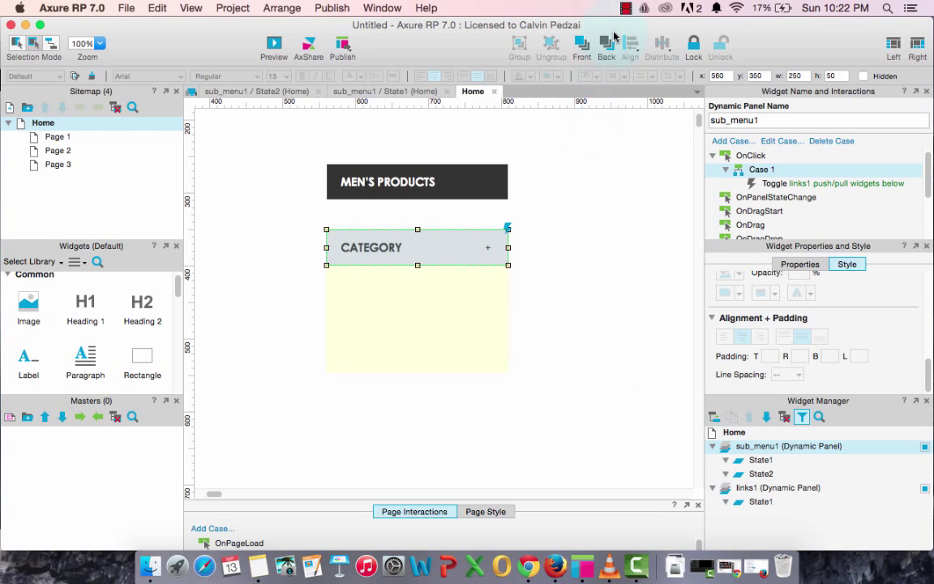
click(626, 8)
click(511, 243)
Extend the case with Set Panel State: sub_menu1 to Next, wrapping from last to first.
double_click(783, 174)
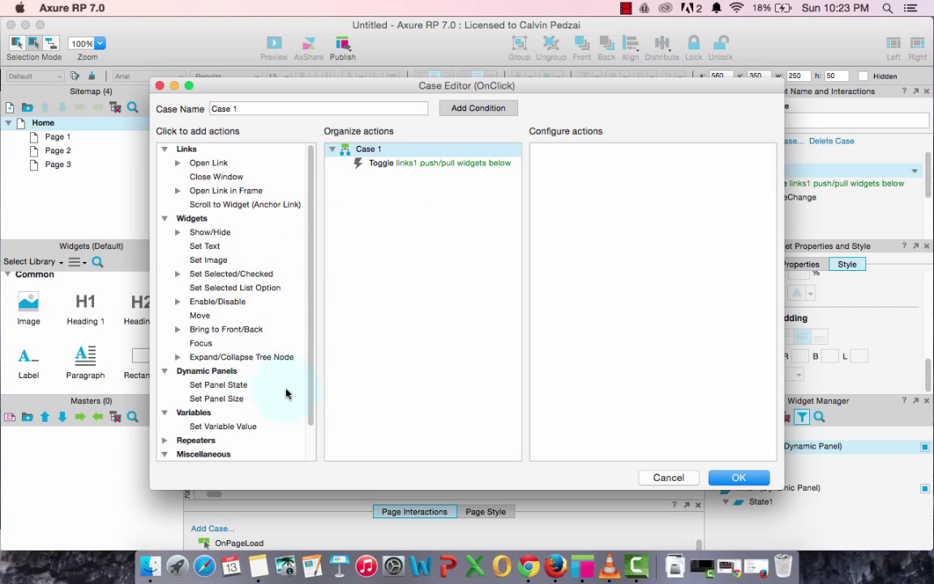
click(194, 385)
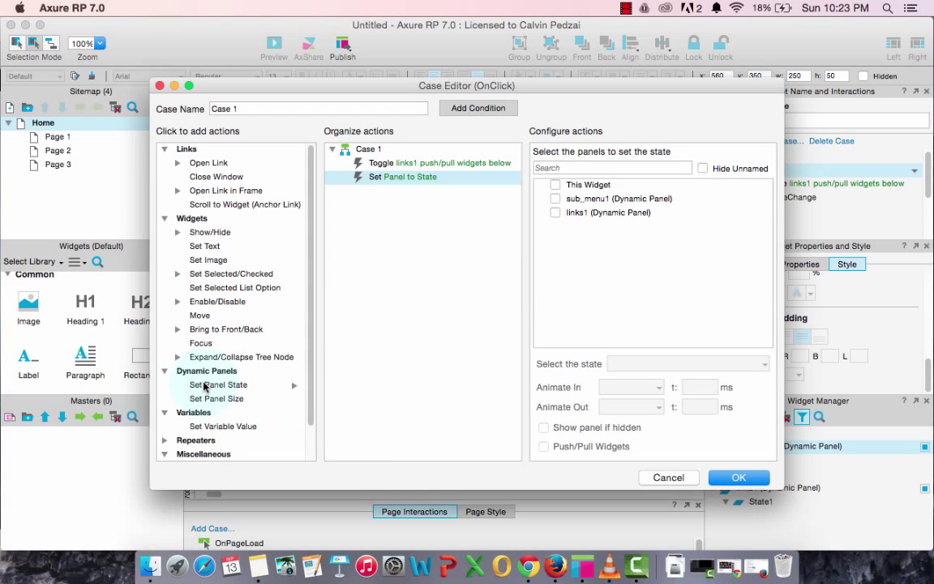
click(555, 200)
click(625, 362)
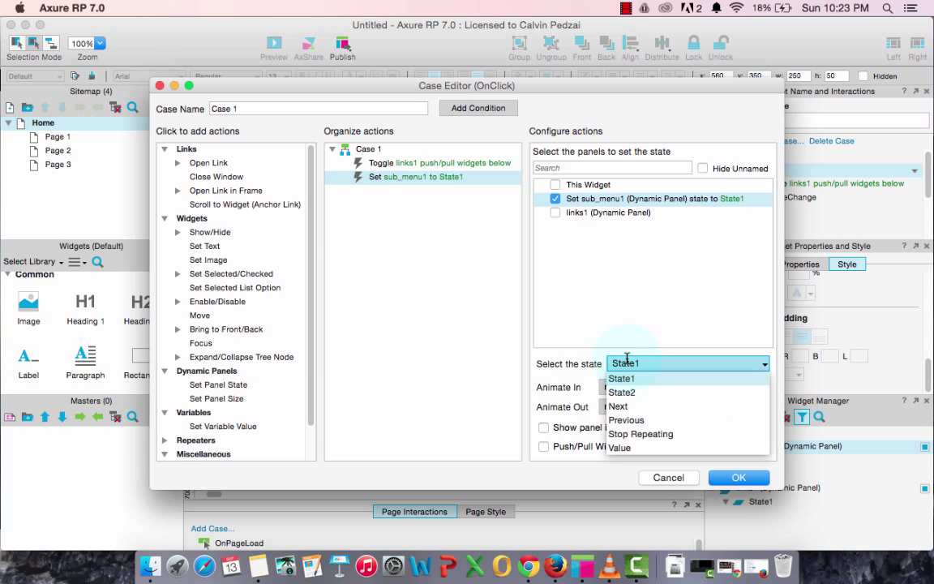
click(619, 405)
click(614, 344)
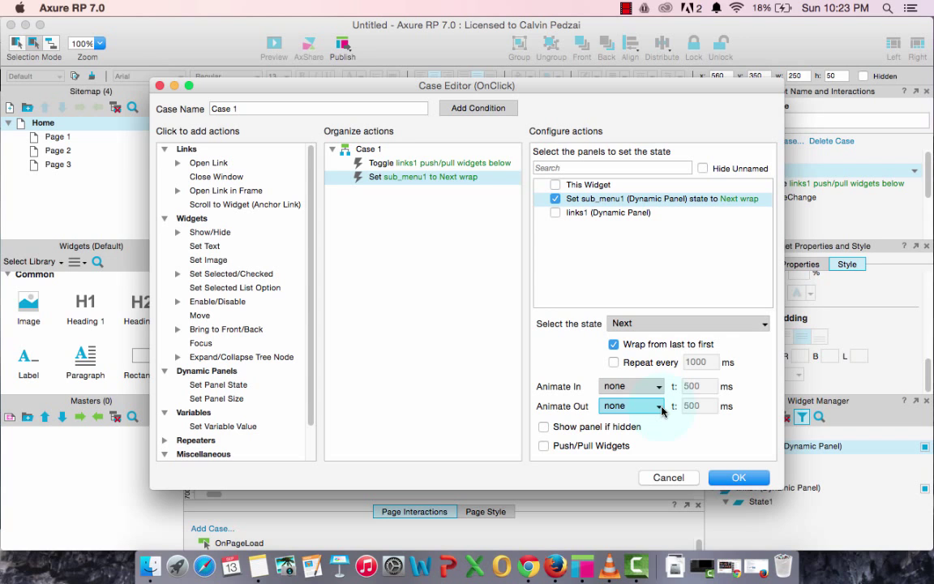
click(734, 478)
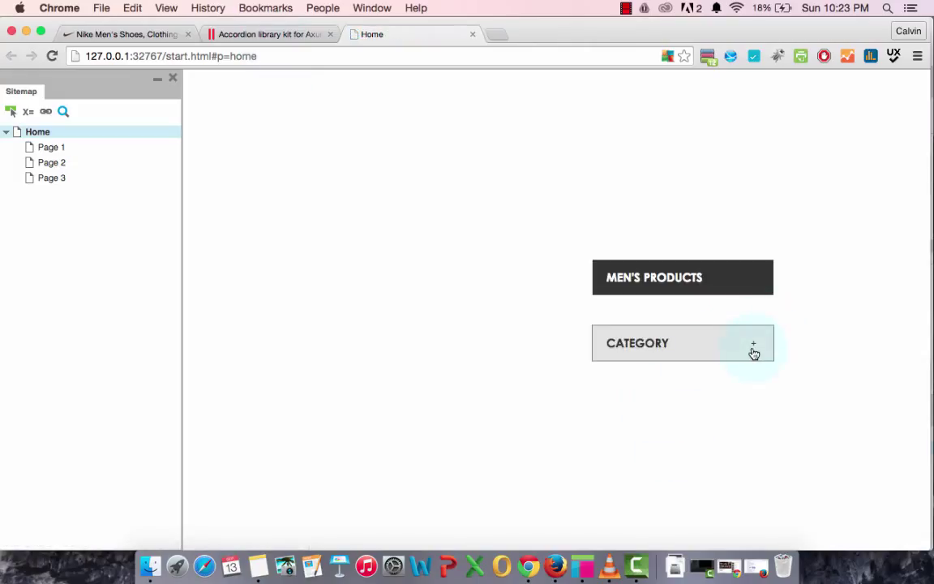
Expand CATEGORY in the preview to reveal Shoes, Clothing and Gear, then collapse it.
click(753, 351)
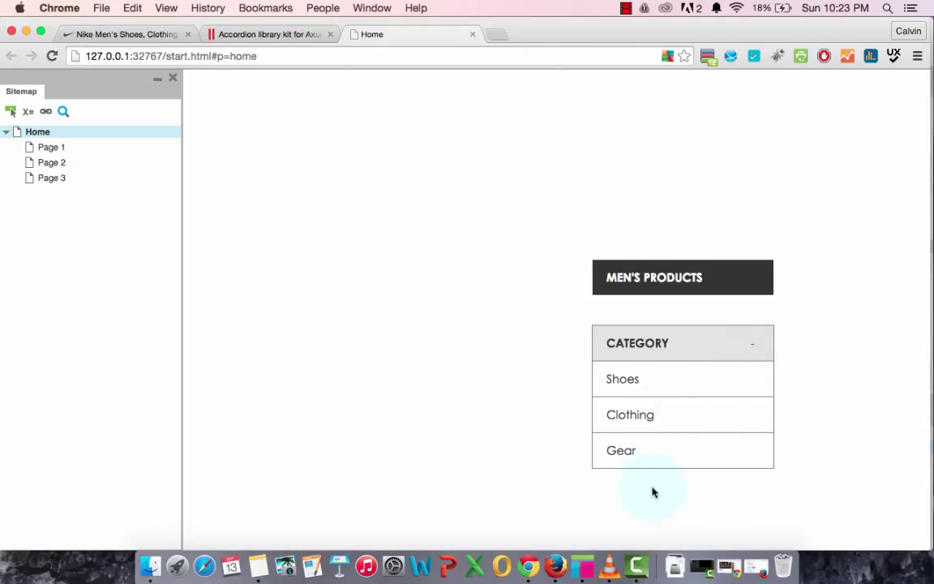
click(754, 349)
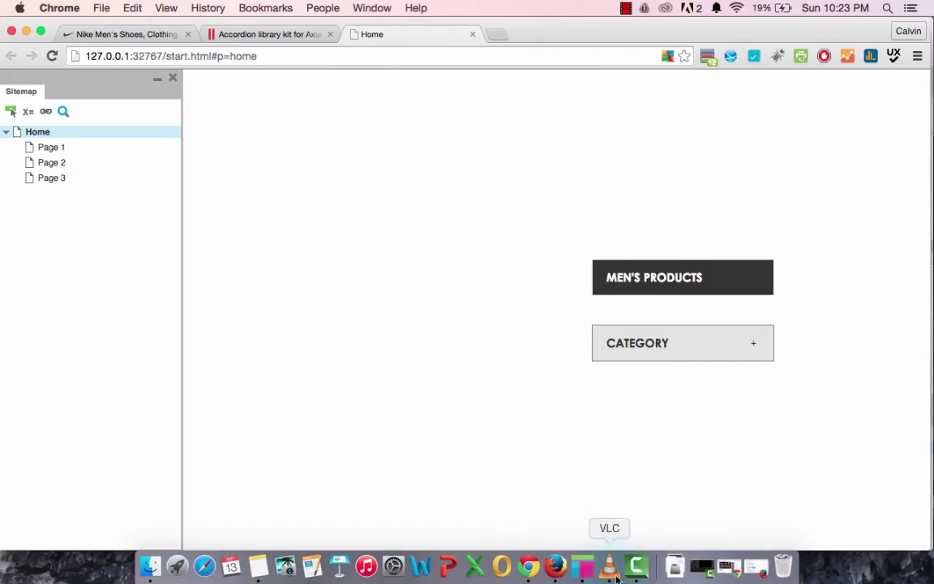
Copy the CATEGORY panel and links1 panel into a second row directly beneath the original.
click(579, 570)
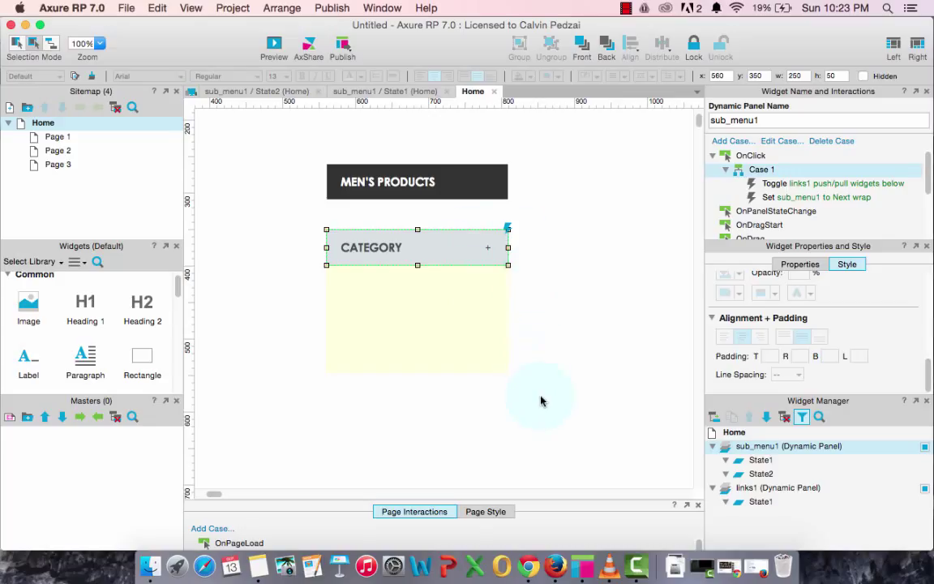
drag(541, 401, 301, 226)
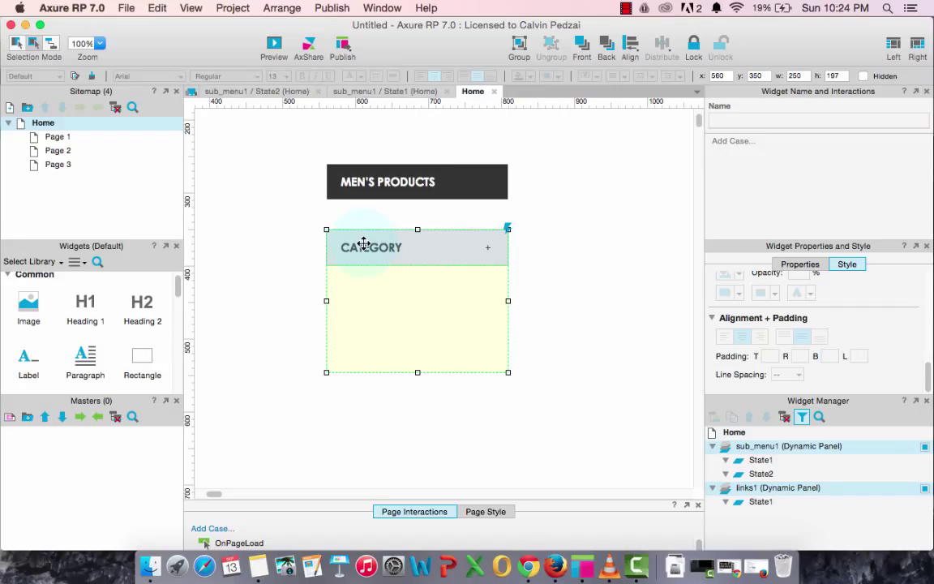
drag(365, 243, 365, 284)
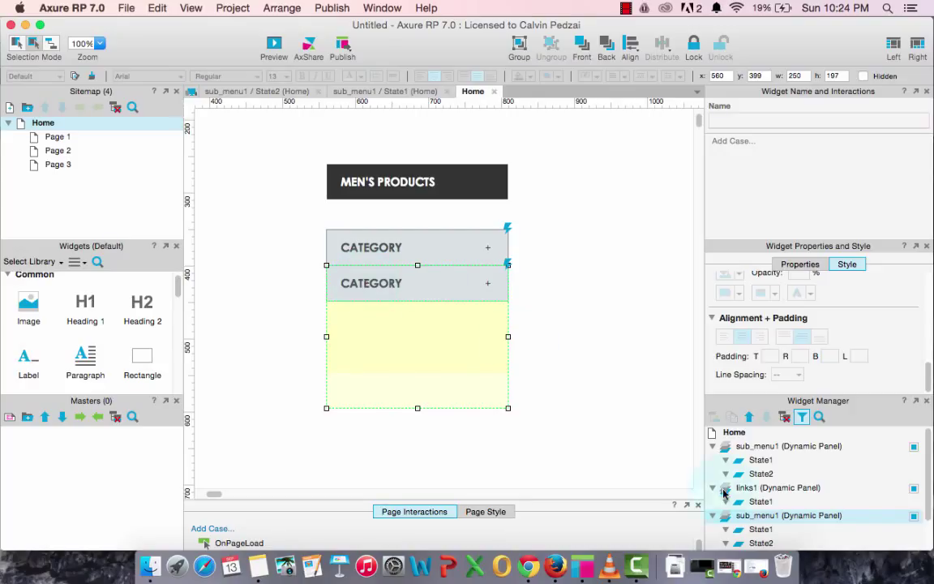
click(600, 386)
key(super+Tab)
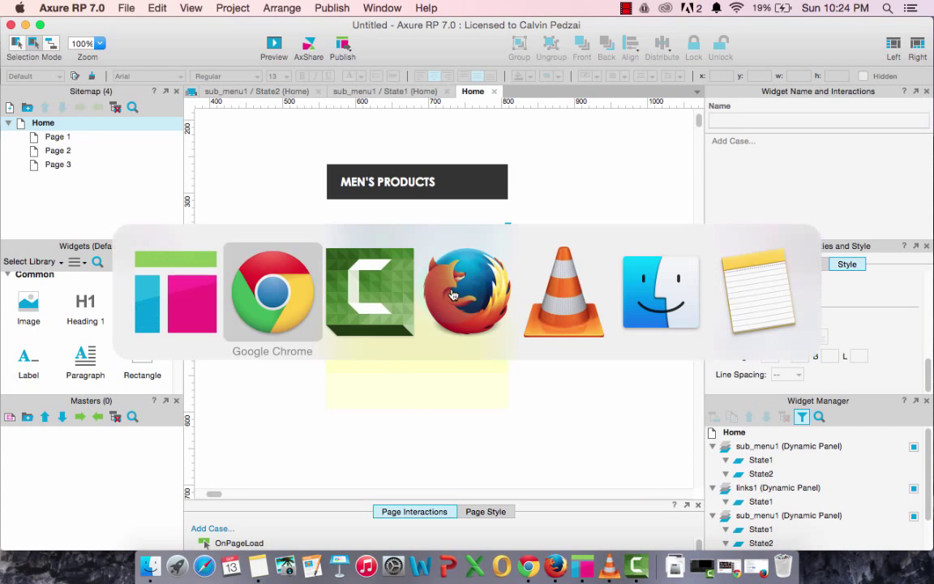
View the Nike men's page for reference, then select the duplicated CATEGORY panel in Axure.
click(256, 288)
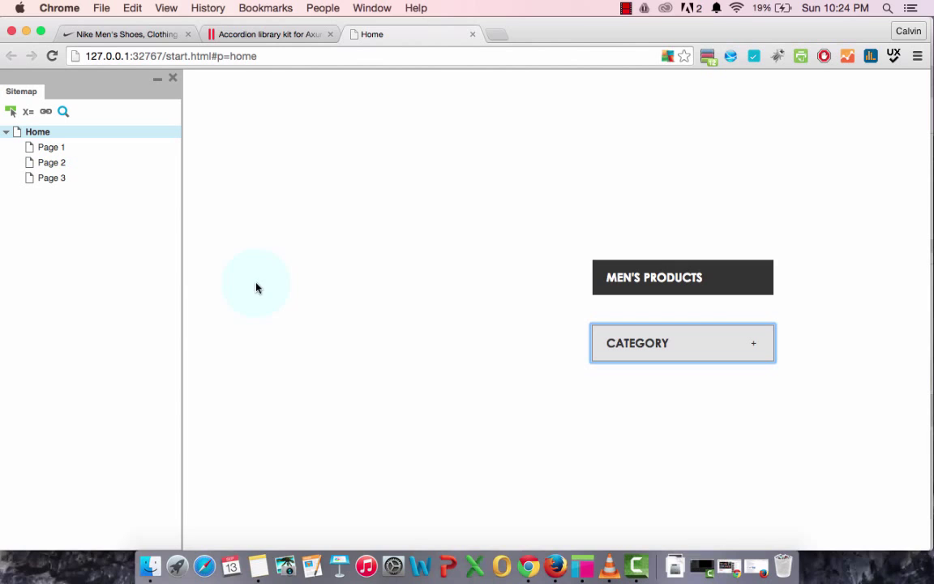
click(95, 33)
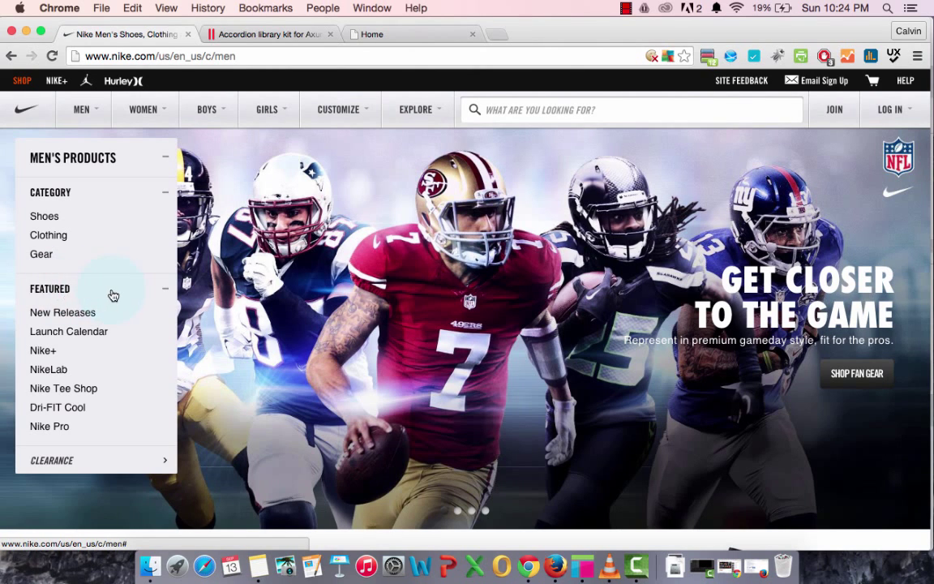
key(super+Tab)
click(382, 286)
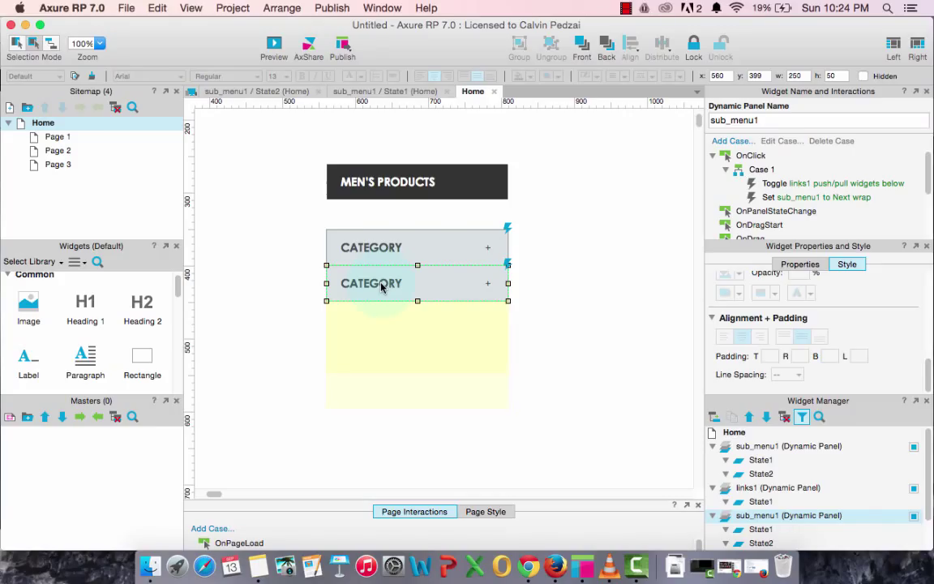
Rename the copied panel sub_menu2 and relabel its State1 header FEATURED.
click(767, 118)
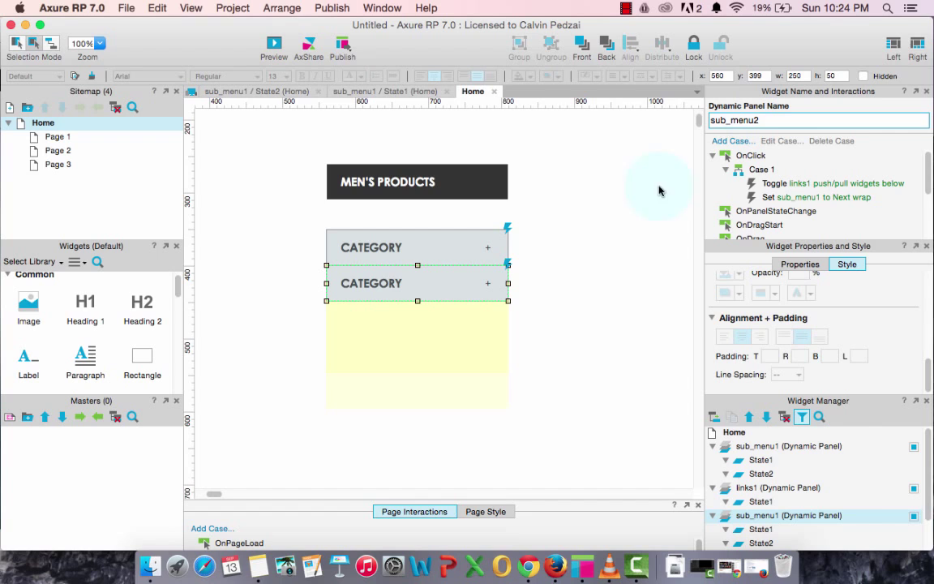
click(612, 318)
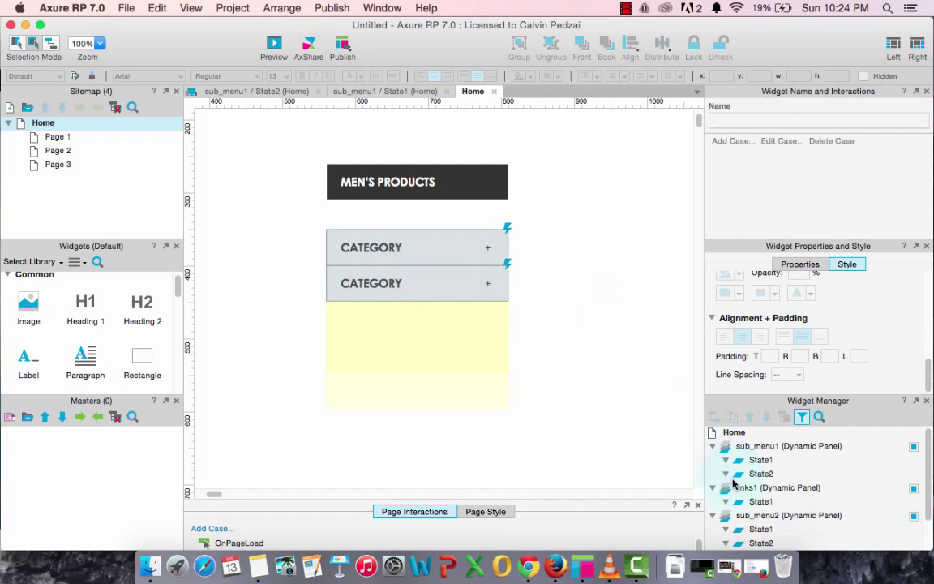
click(762, 530)
double_click(767, 531)
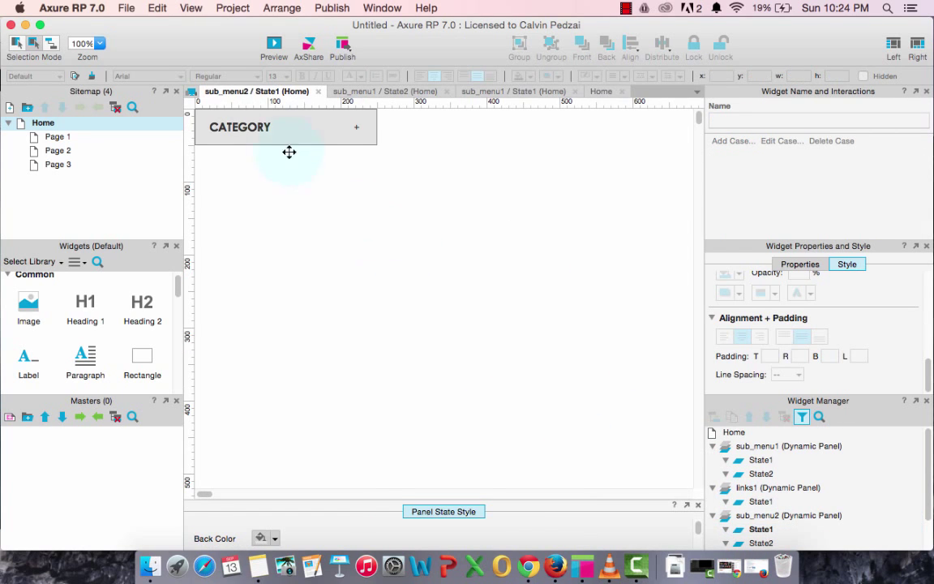
click(255, 132)
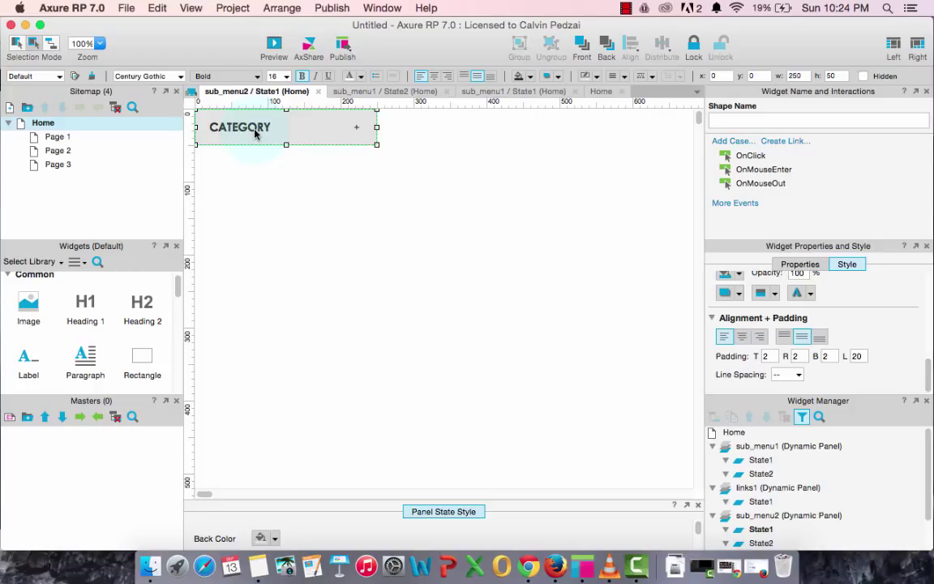
double_click(255, 132)
text(FEATURED)
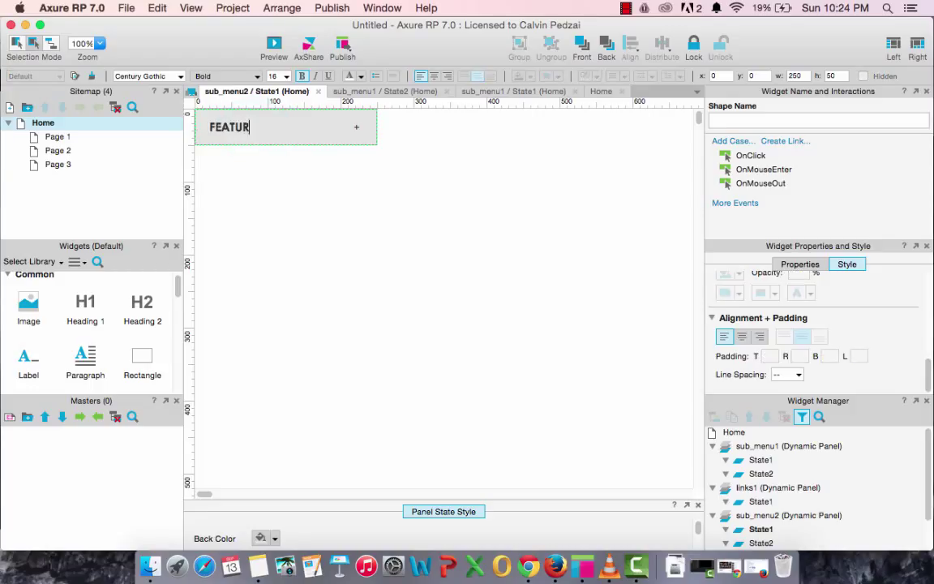
Relabel the State2 header of sub_menu2 as FEATURED and return to the Home page.
double_click(767, 545)
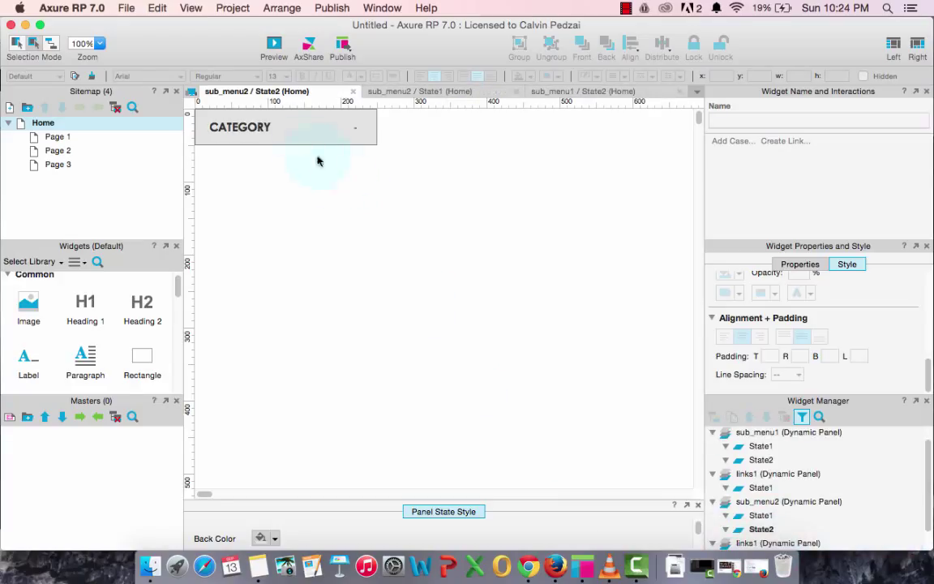
click(284, 136)
double_click(284, 136)
text(FEATURED)
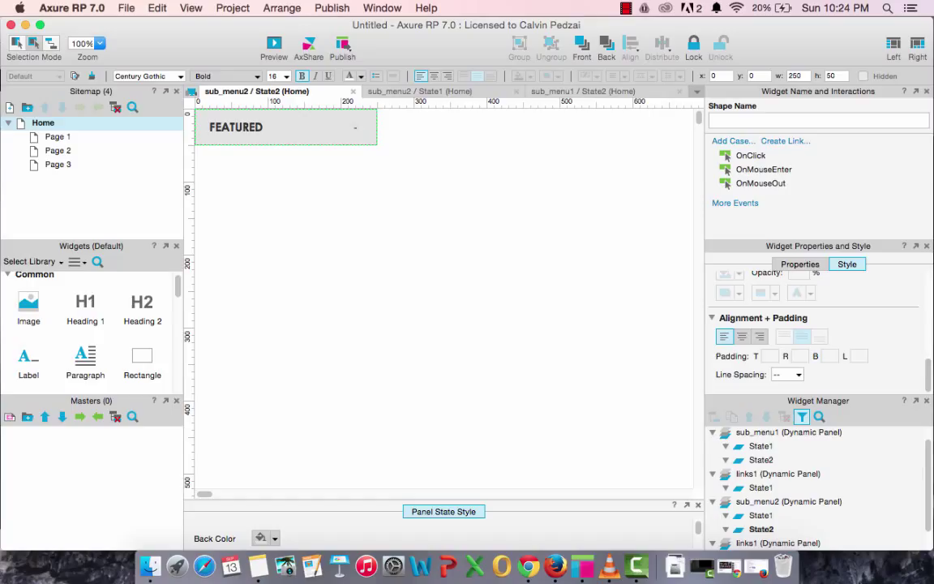
scroll(552, 232, down, 1)
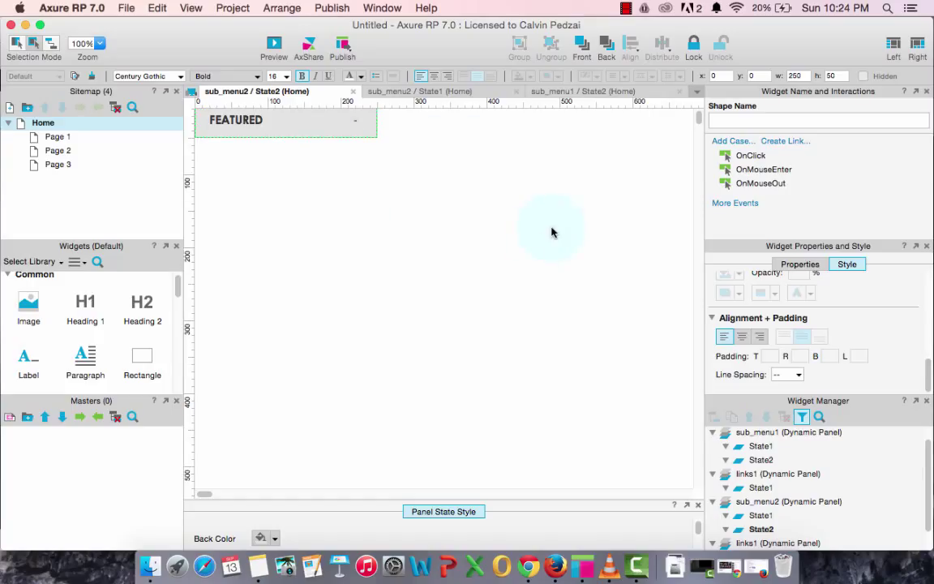
double_click(43, 123)
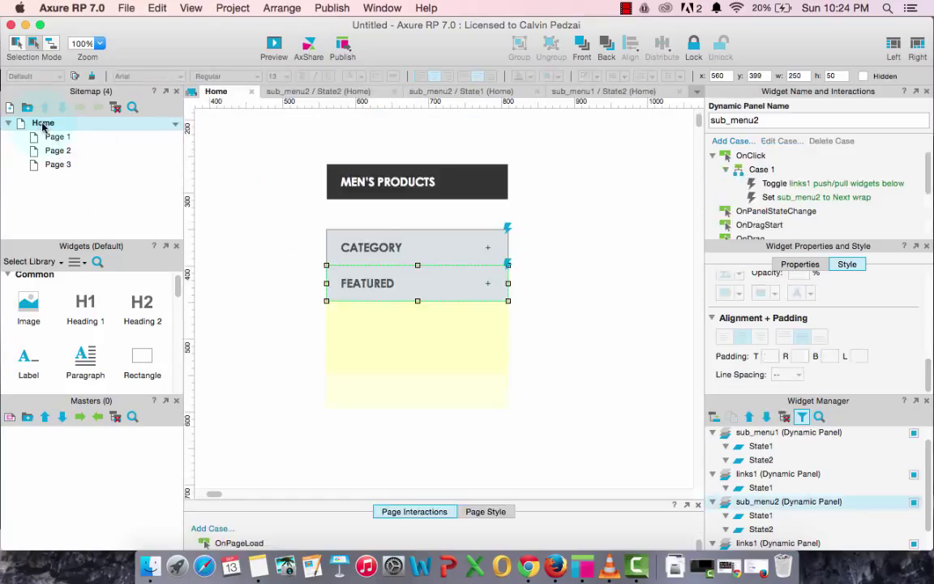
Expand CATEGORY and FEATURED in the preview, then collapse both again.
click(581, 325)
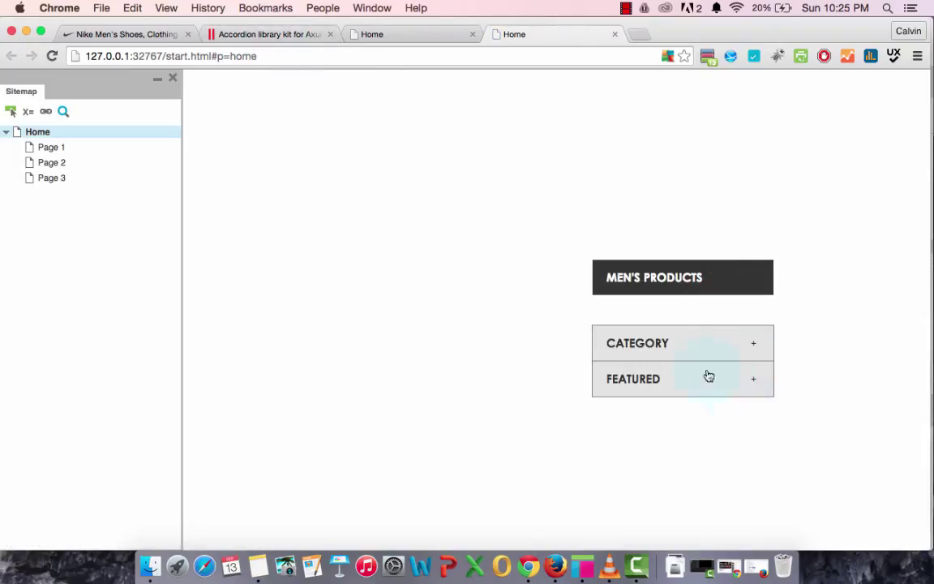
click(759, 344)
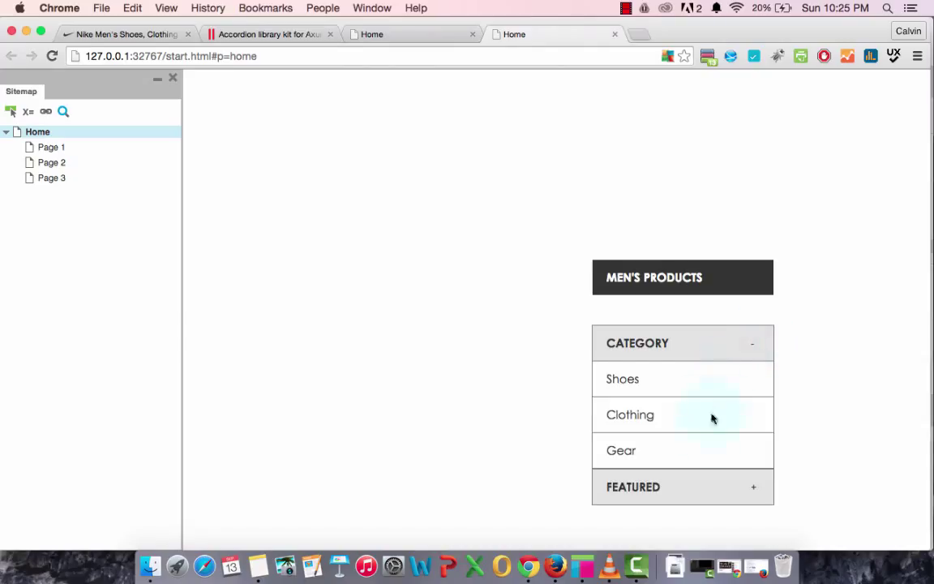
click(754, 492)
scroll(819, 459, down, 2)
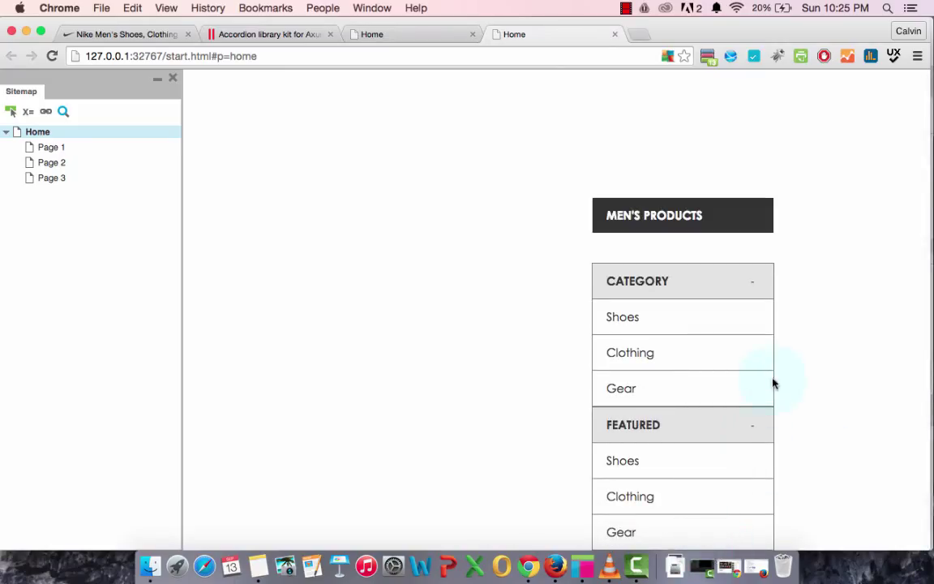
click(758, 295)
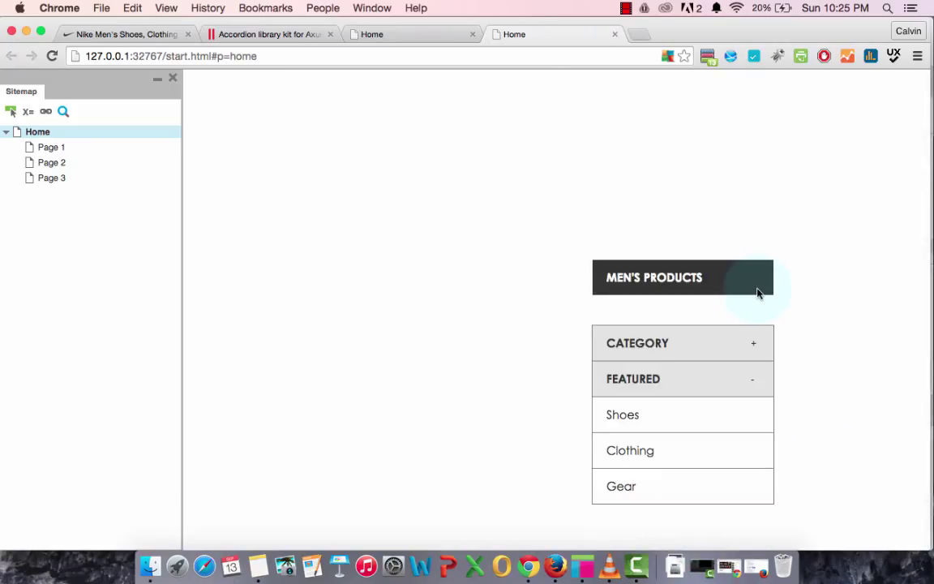
click(754, 385)
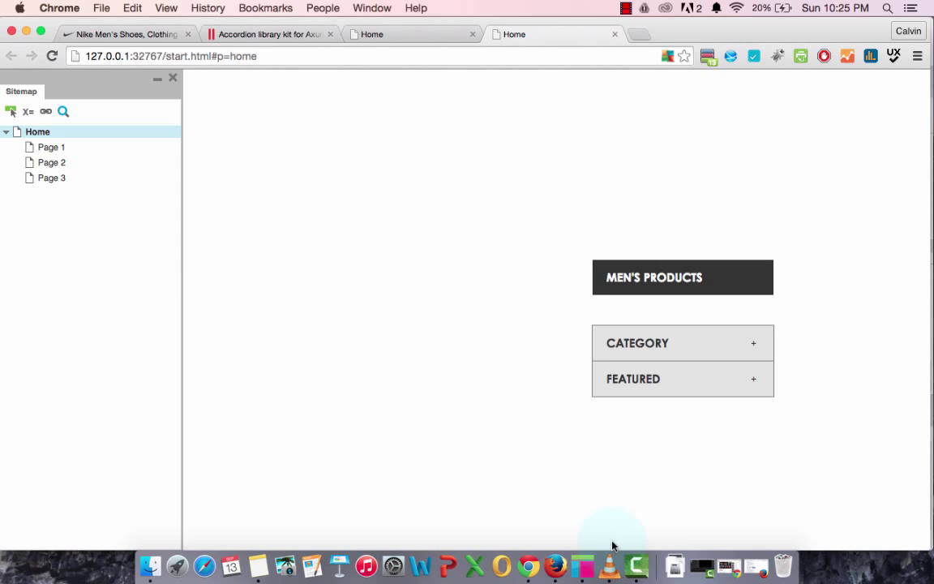
Compare the accordion with the Nike men's page, then return to Axure.
click(580, 566)
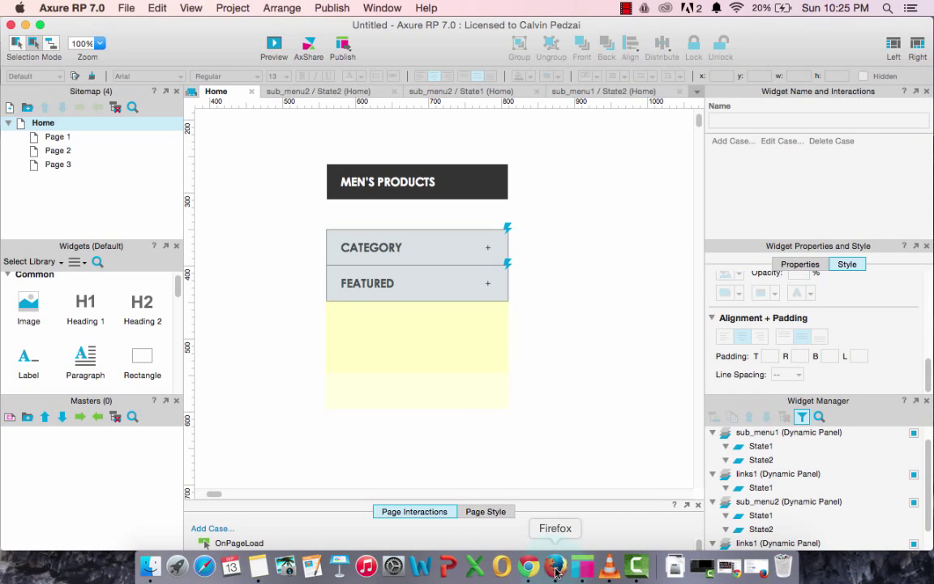
click(528, 565)
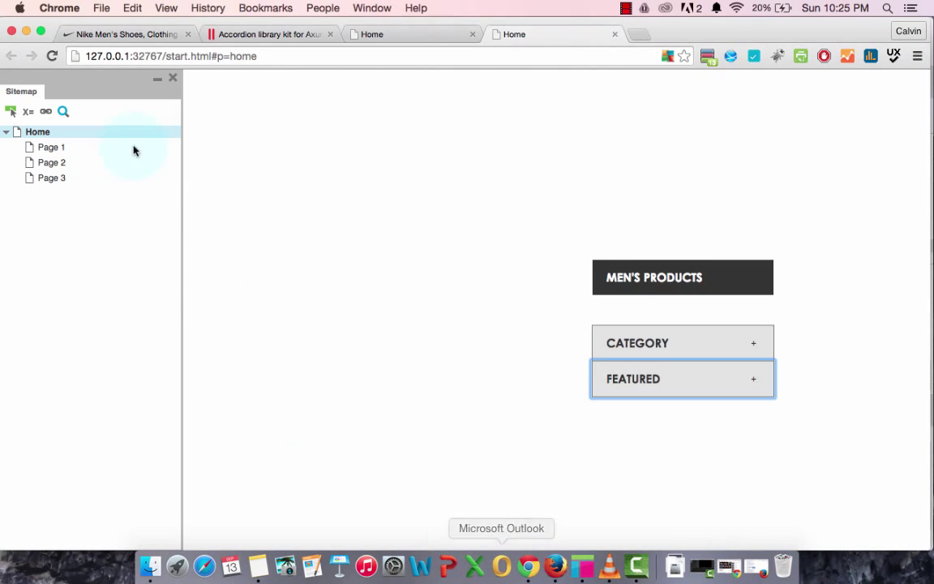
click(89, 34)
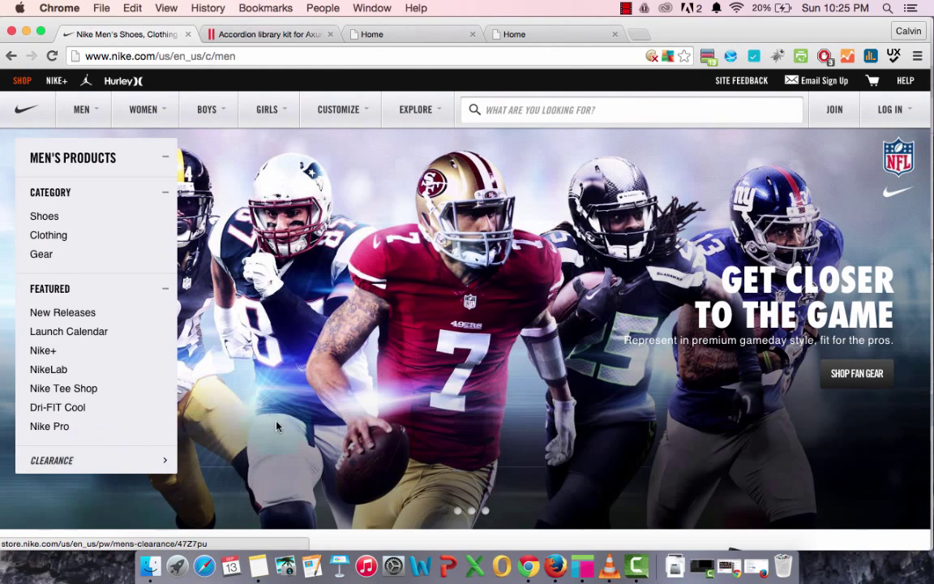
click(585, 567)
Draw a new rectangle beneath the FEATURED row and label it CLEARANCE.
drag(148, 362, 328, 301)
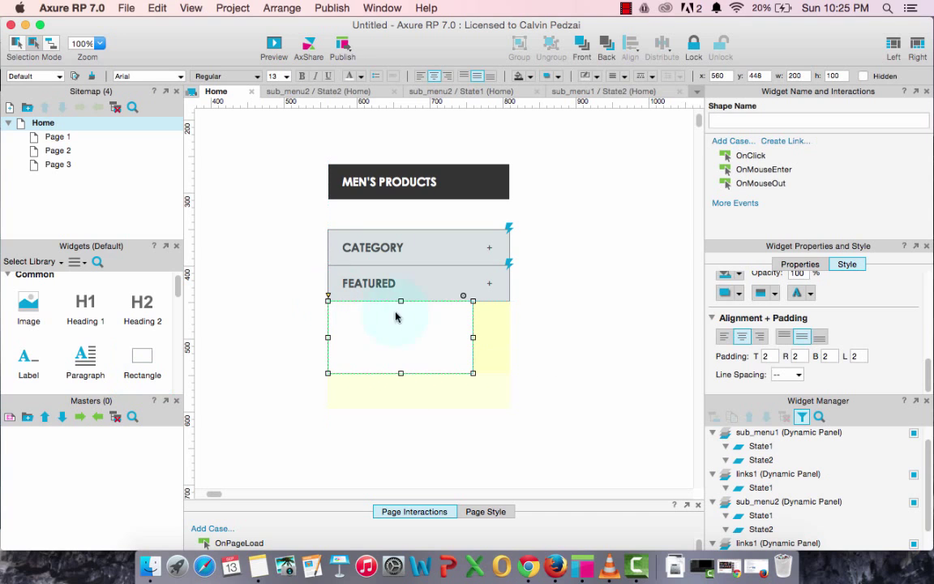
double_click(432, 342)
text(CLEARANCE)
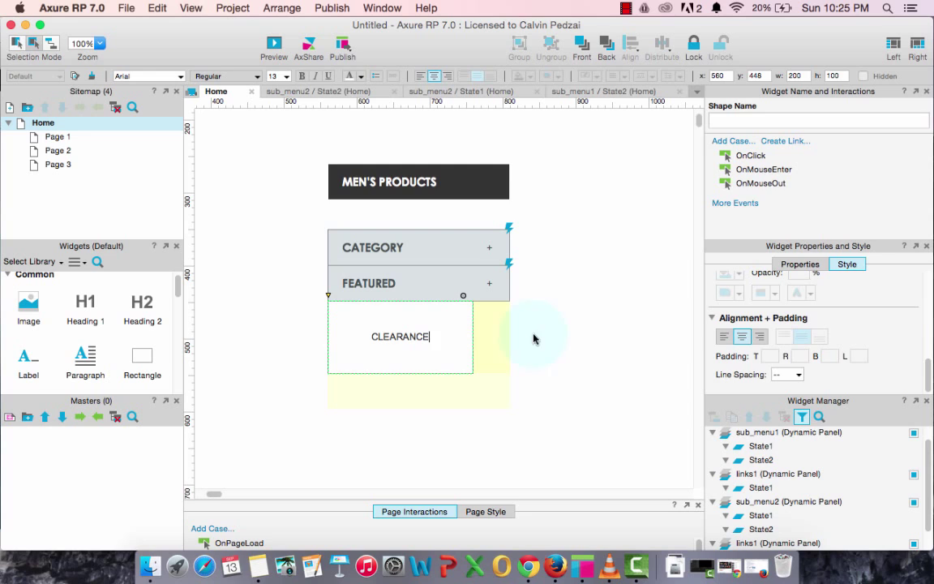
click(581, 336)
click(387, 350)
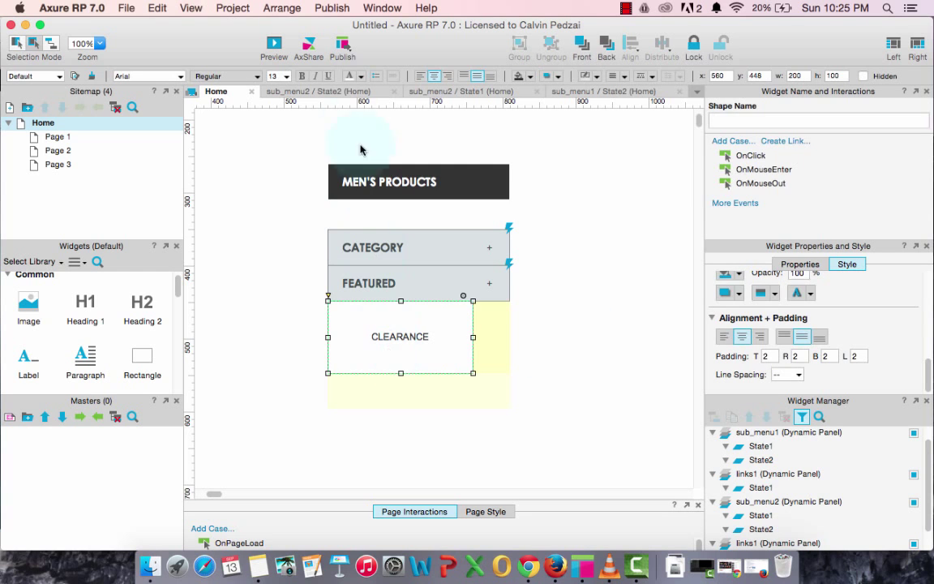
Style CLEARANCE bold italic Century Gothic with left padding 20 and left alignment.
click(301, 75)
key(super+i)
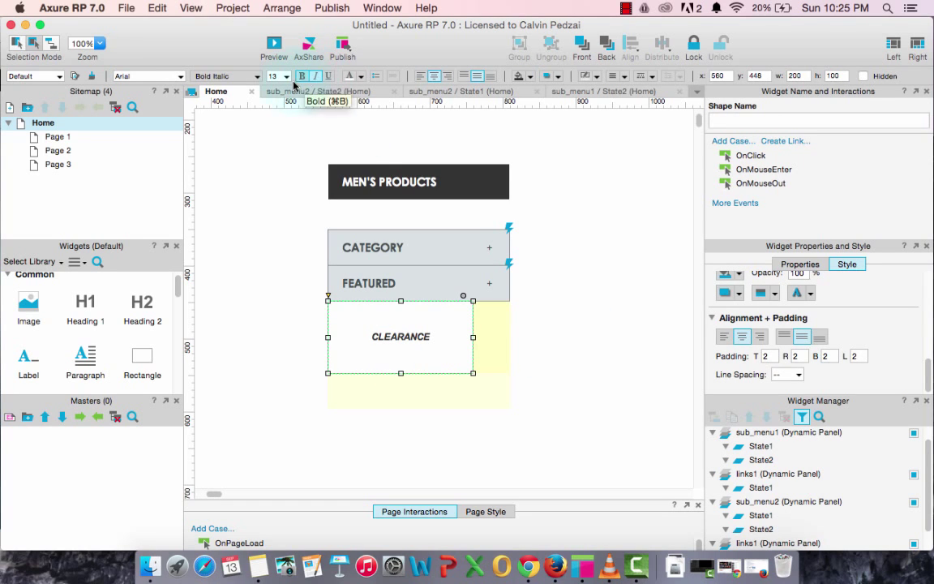
click(154, 76)
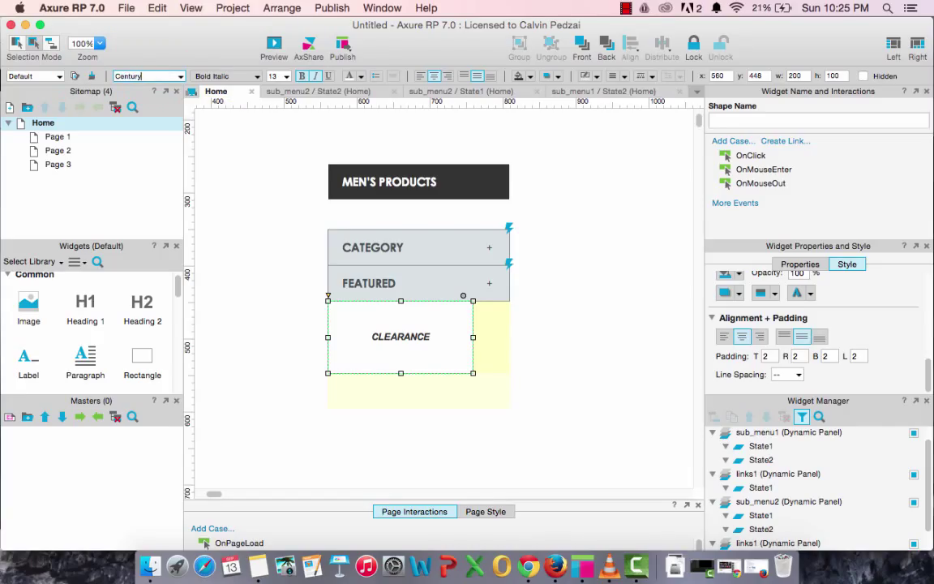
text(Century Gothic)
key(Return)
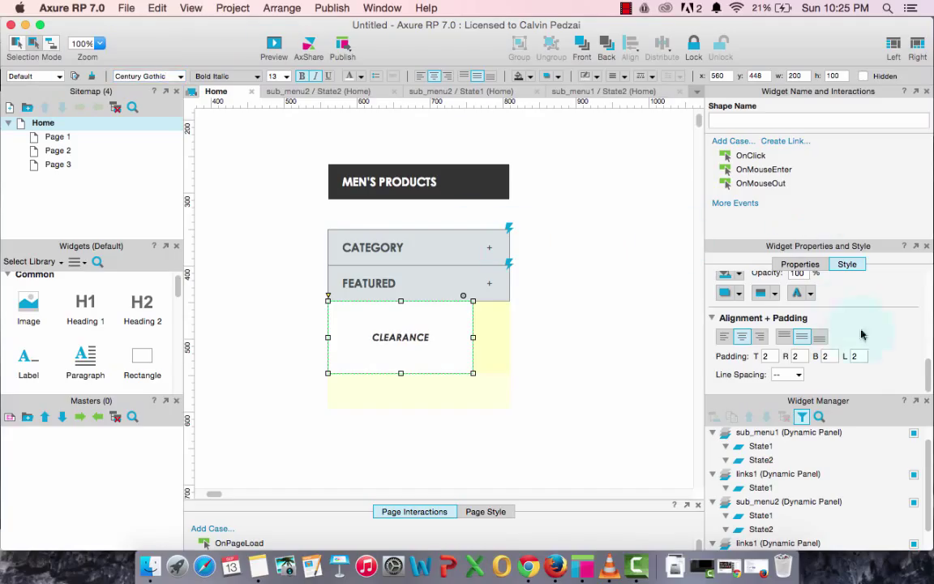
text(0)
key(Return)
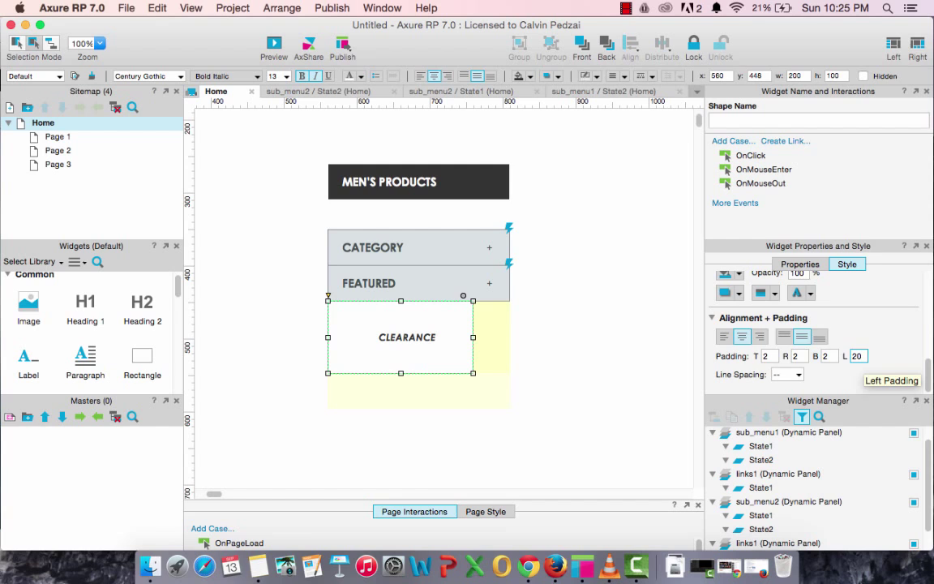
click(721, 341)
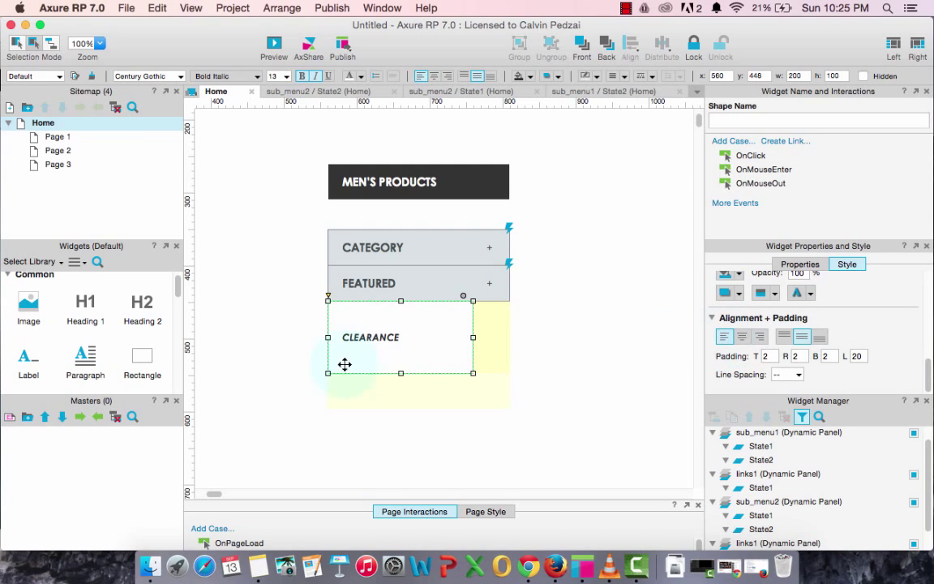
Size the CLEARANCE box to 250 wide by 50 high and nudge it up 1 px.
drag(397, 374, 400, 338)
scroll(863, 331, up, 5)
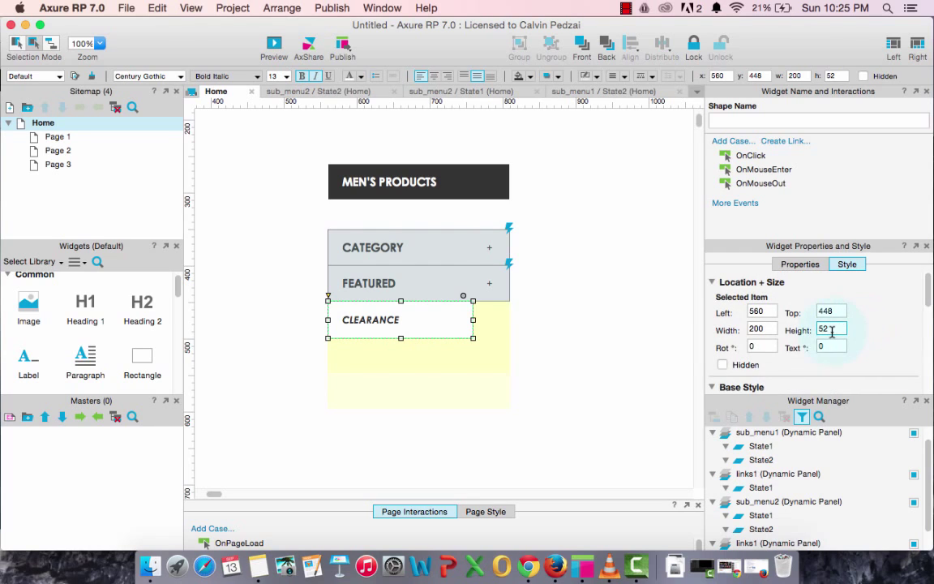
double_click(832, 330)
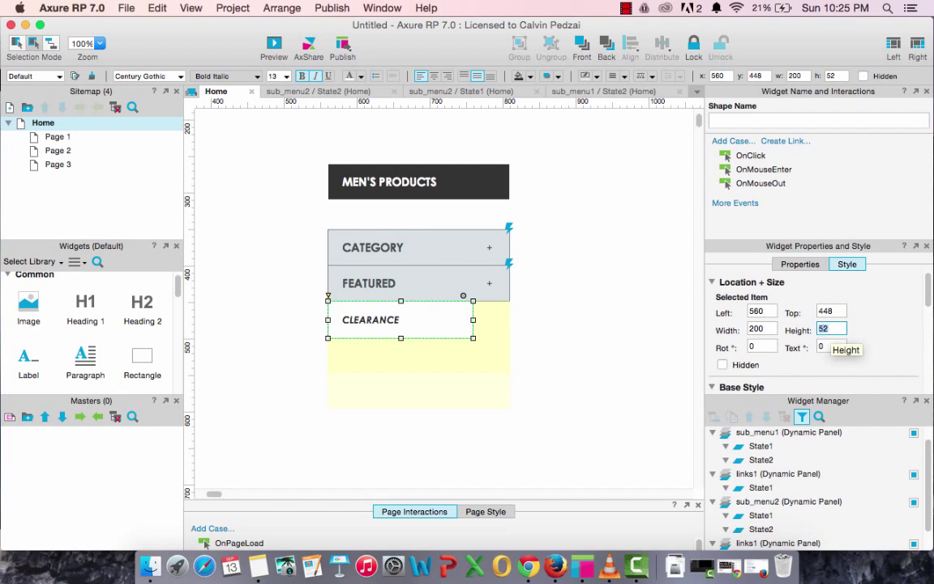
key(Return)
double_click(763, 329)
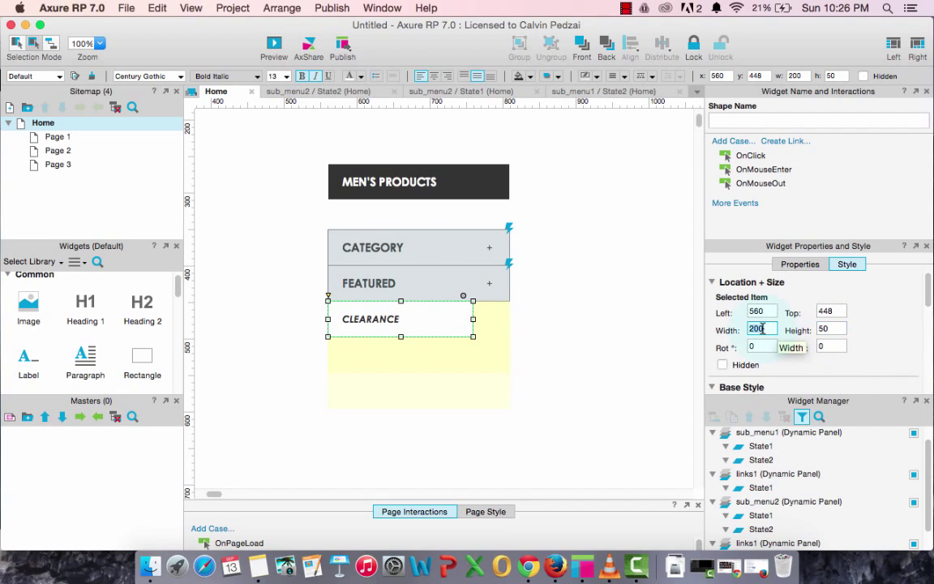
text(250)
key(Return)
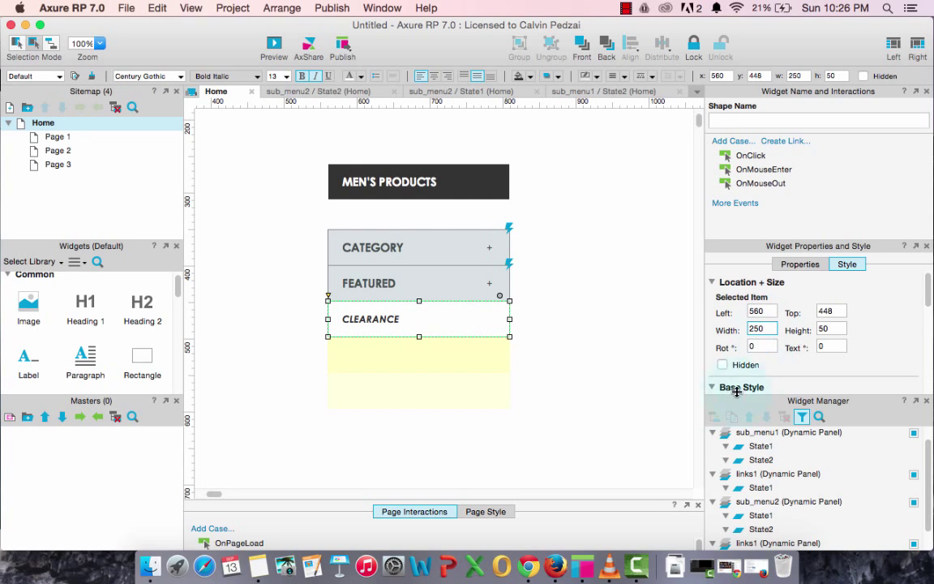
click(569, 359)
drag(477, 327, 476, 333)
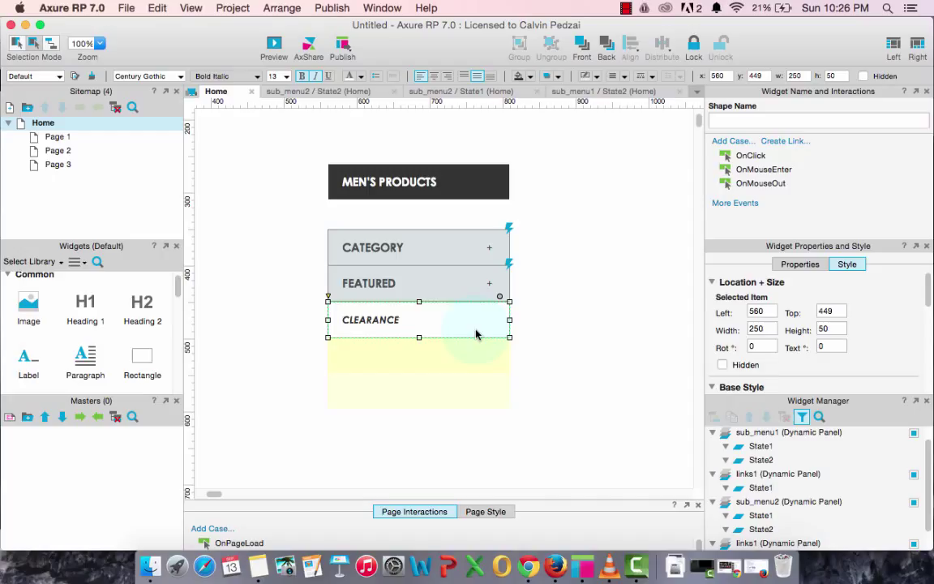
key(Up)
click(562, 320)
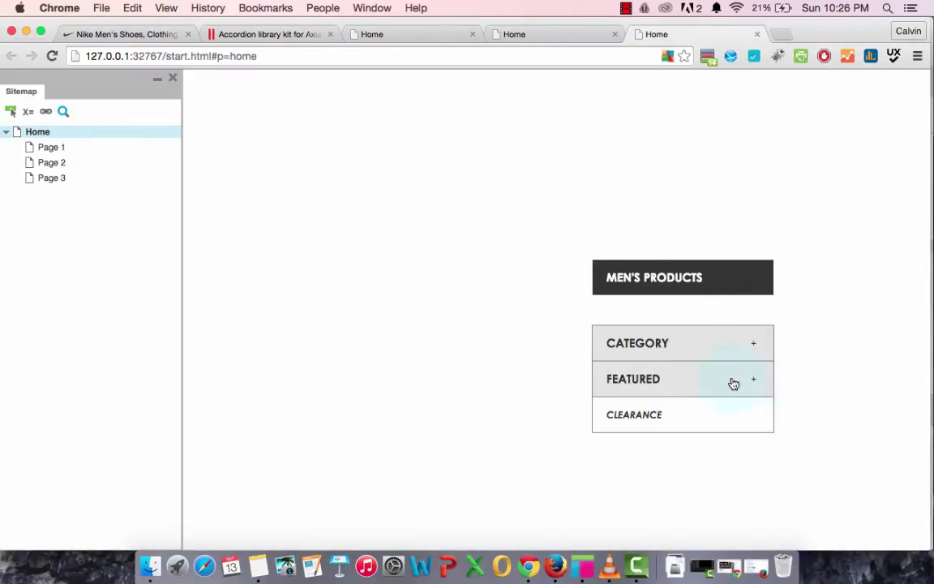
Expand CATEGORY and FEATURED, confirming CLEARANCE slides down, then collapse both.
click(754, 343)
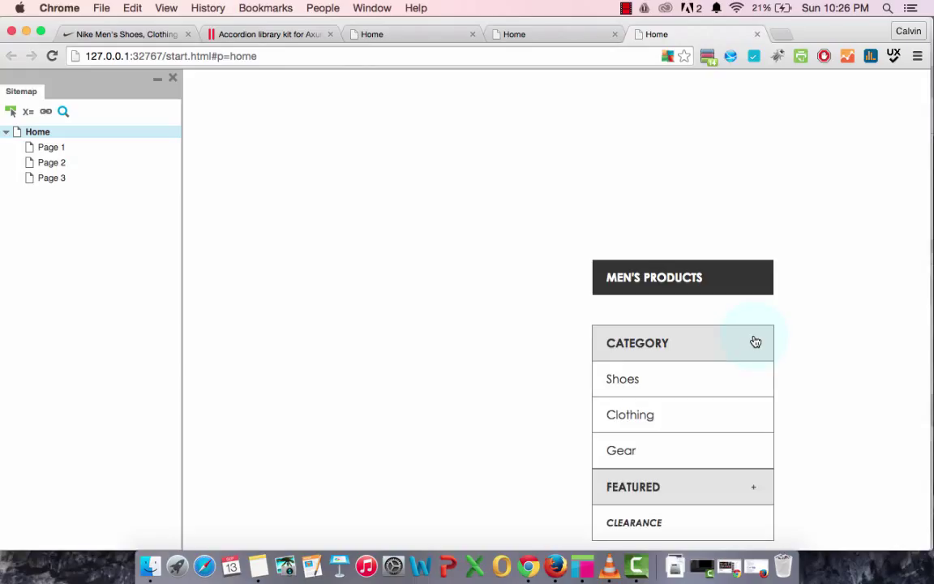
click(756, 491)
scroll(756, 494, down, 3)
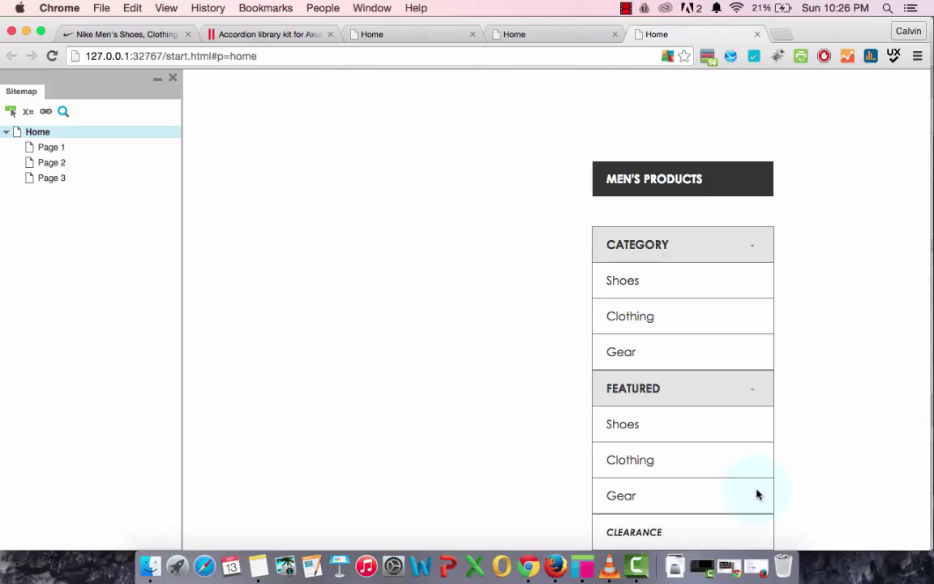
click(756, 388)
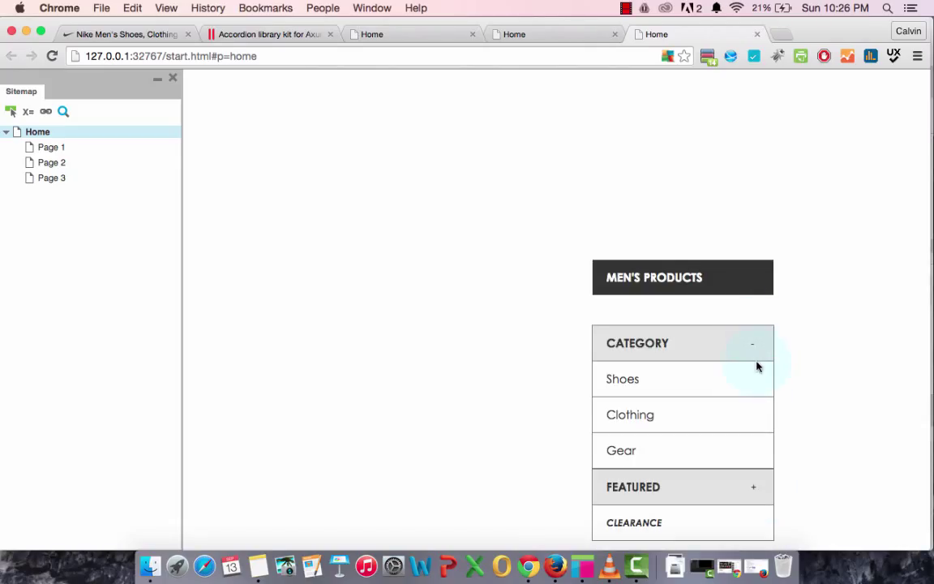
click(755, 349)
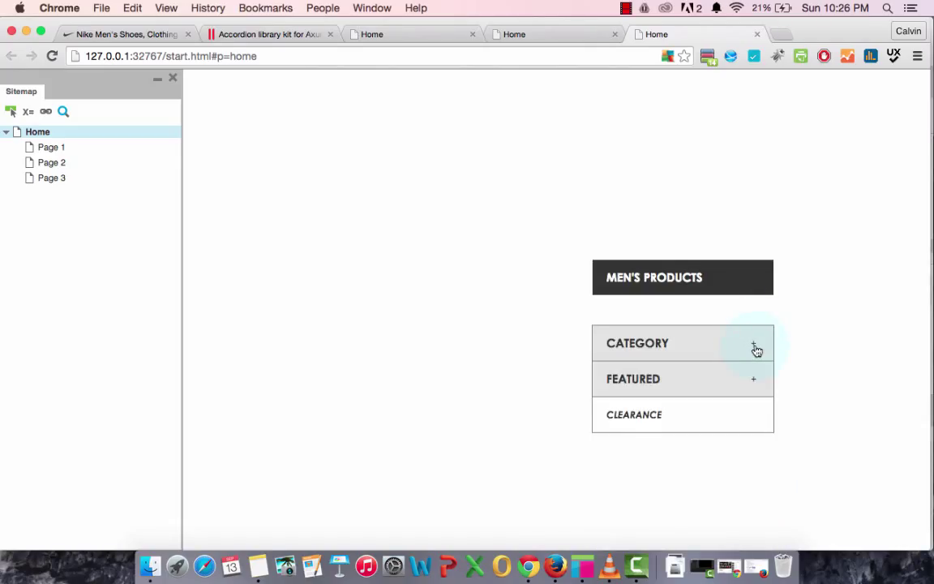
click(582, 566)
Fill the CLEARANCE row grey.
click(375, 318)
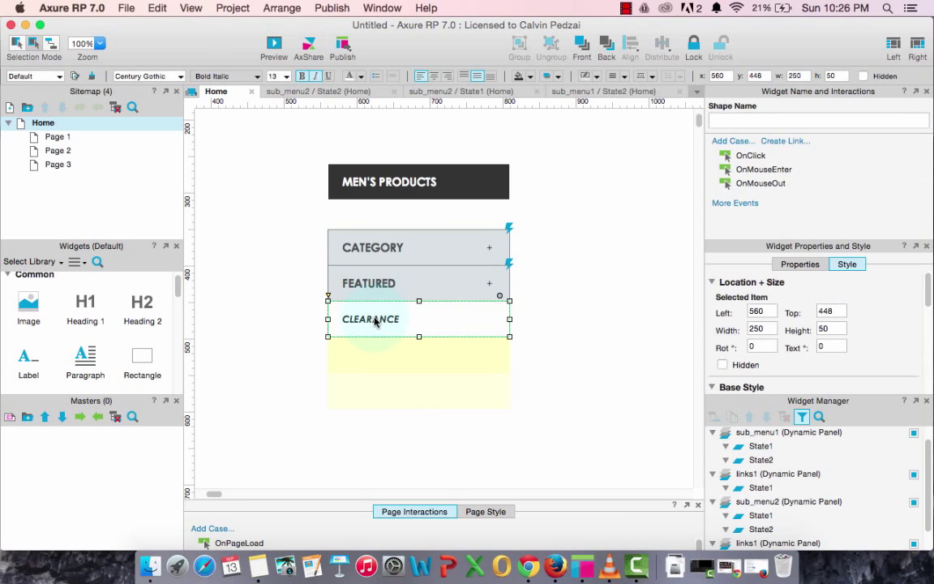
click(531, 78)
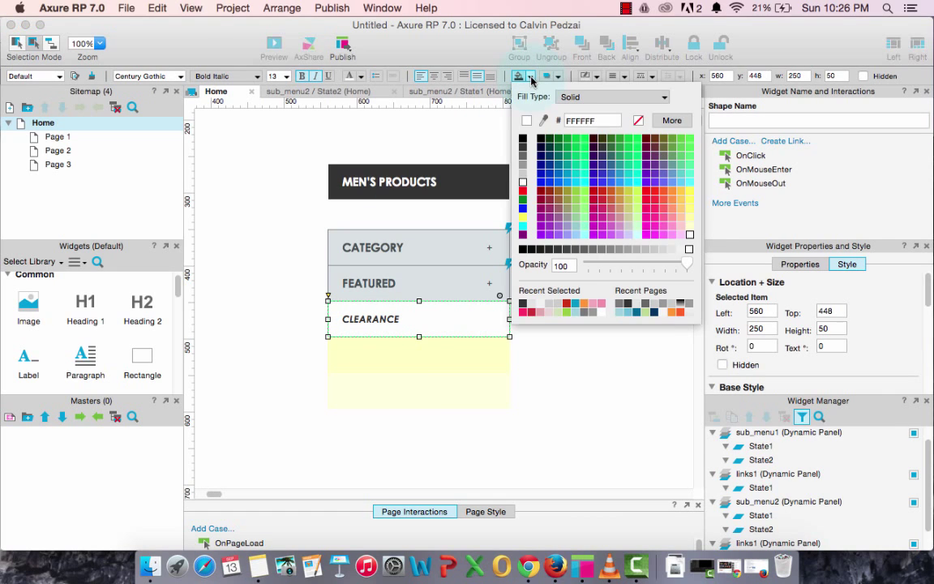
click(672, 252)
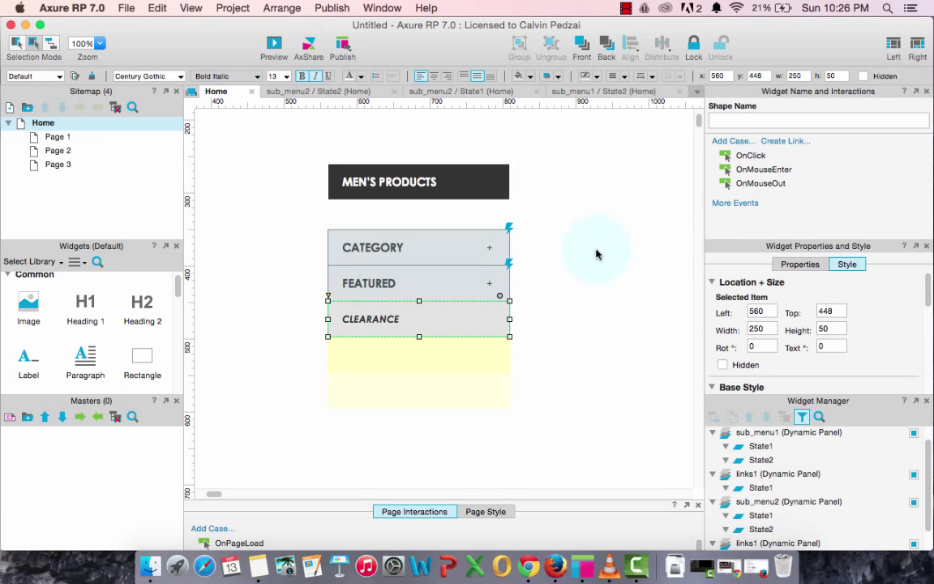
click(571, 255)
Move the MEN'S PRODUCTS header down to top 302, flush against the CATEGORY row.
click(392, 178)
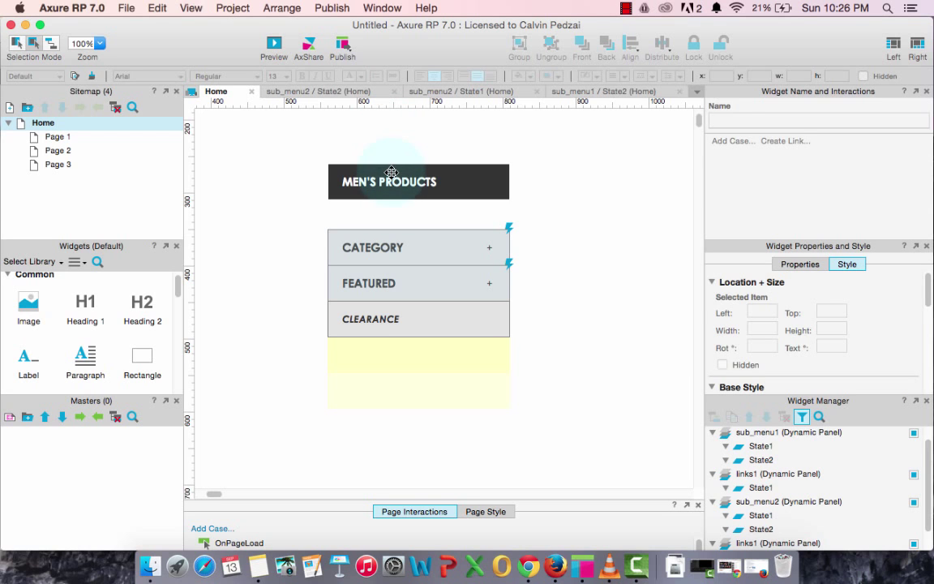
drag(392, 180, 391, 205)
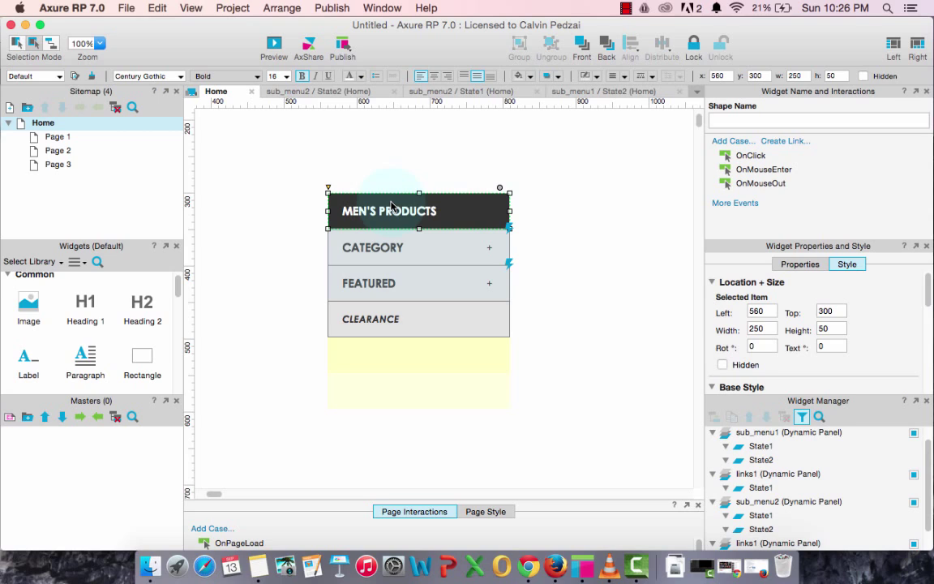
key(Up)
key(Down)
key(Down)
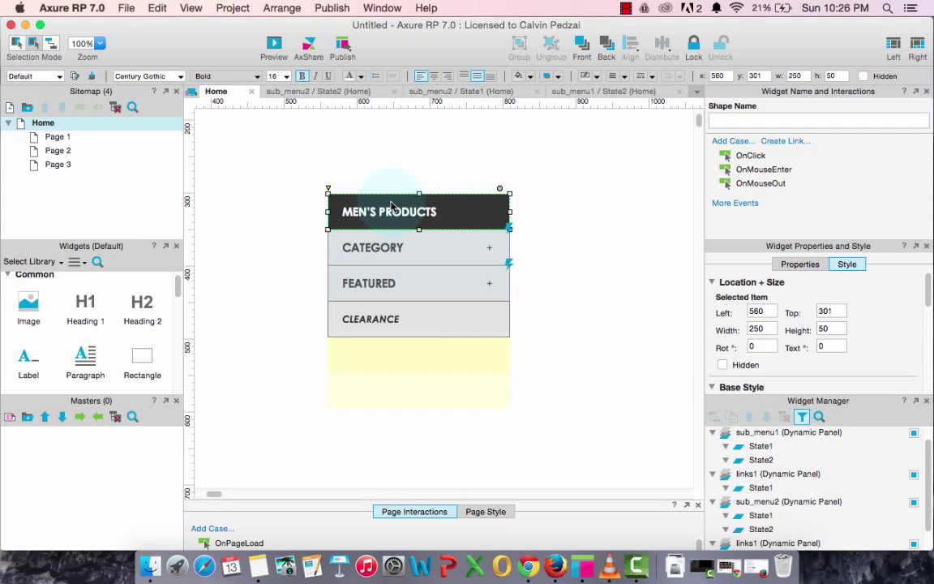
key(Down)
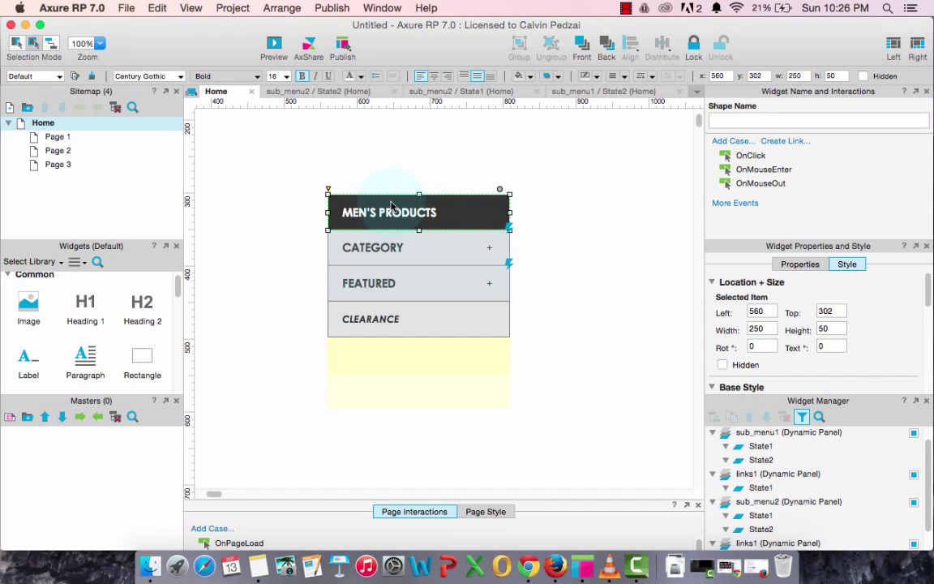
click(534, 249)
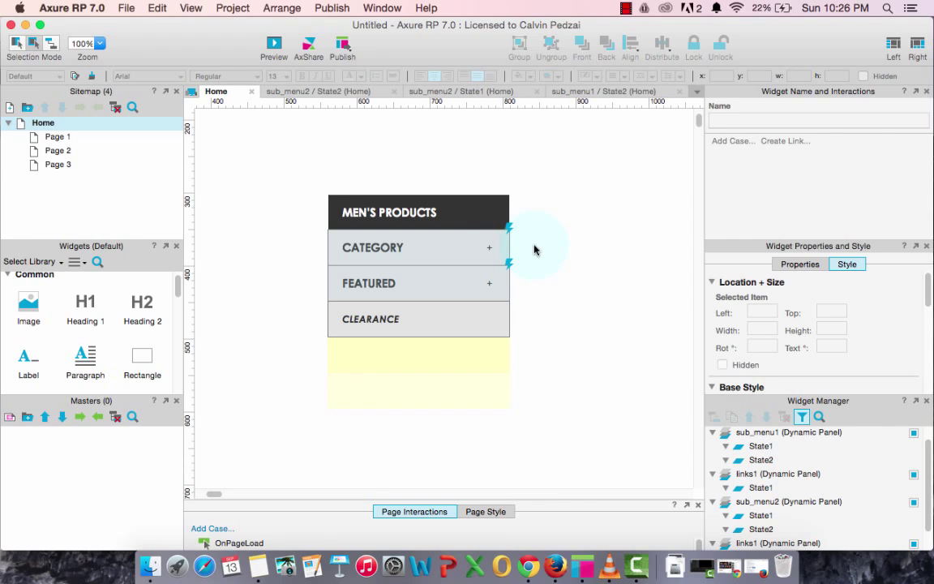
click(469, 214)
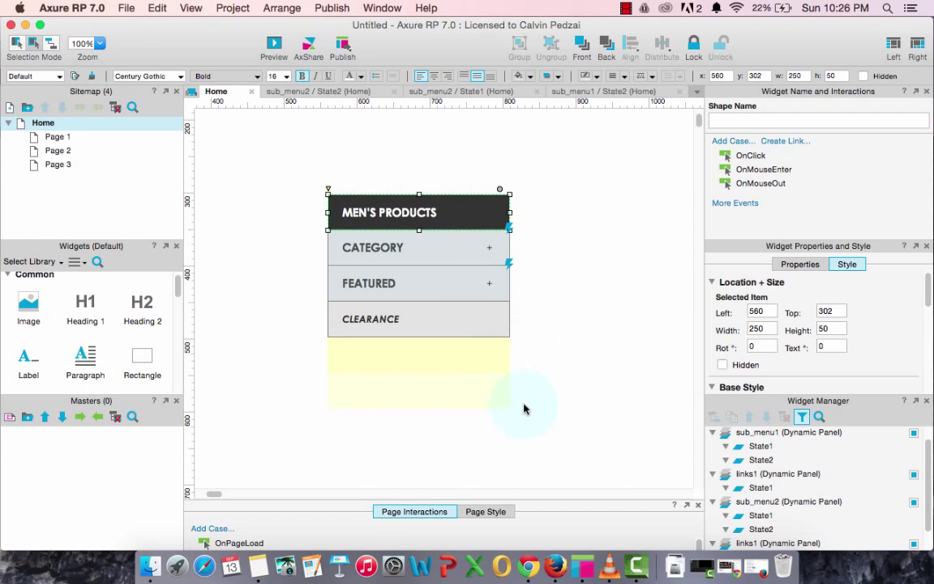
Convert the CATEGORY, FEATURED and CLEARANCE rows into a dynamic panel named MENU_EXPANDED.
drag(534, 423, 286, 219)
right_click(407, 275)
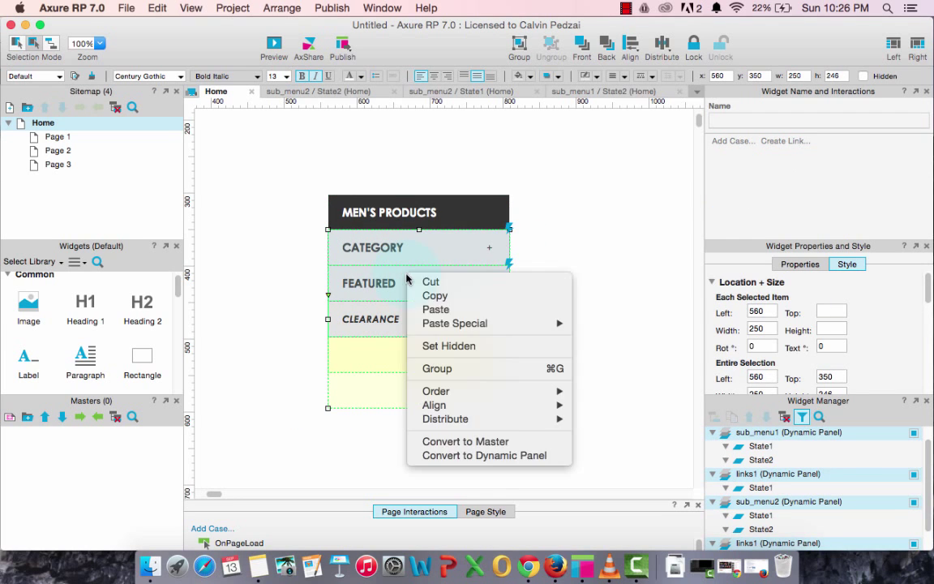
click(480, 460)
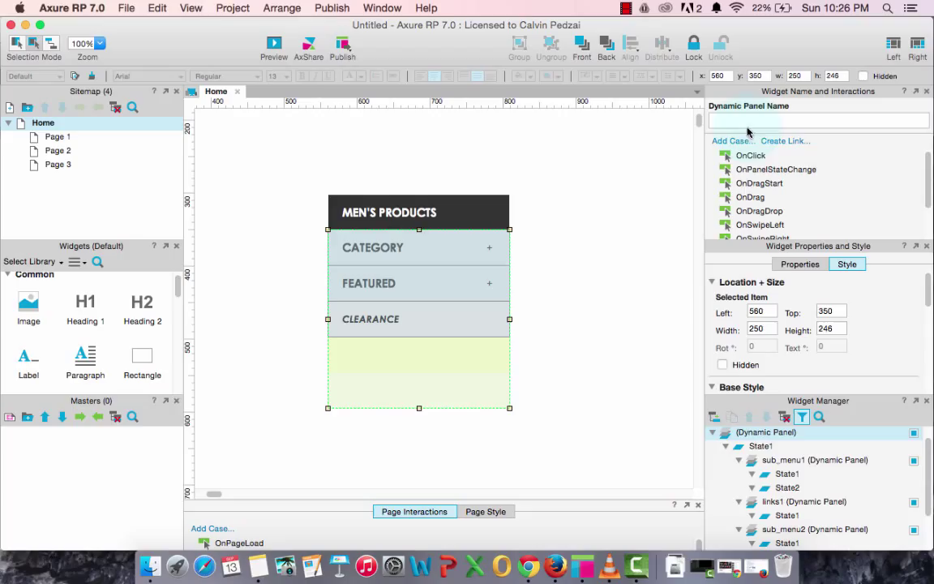
click(742, 118)
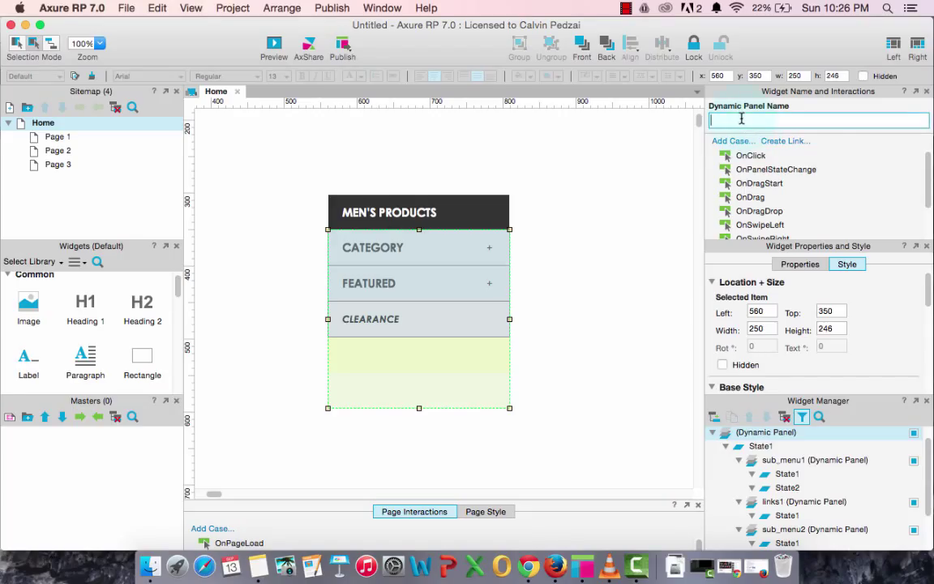
text(MENU_EXPANDED)
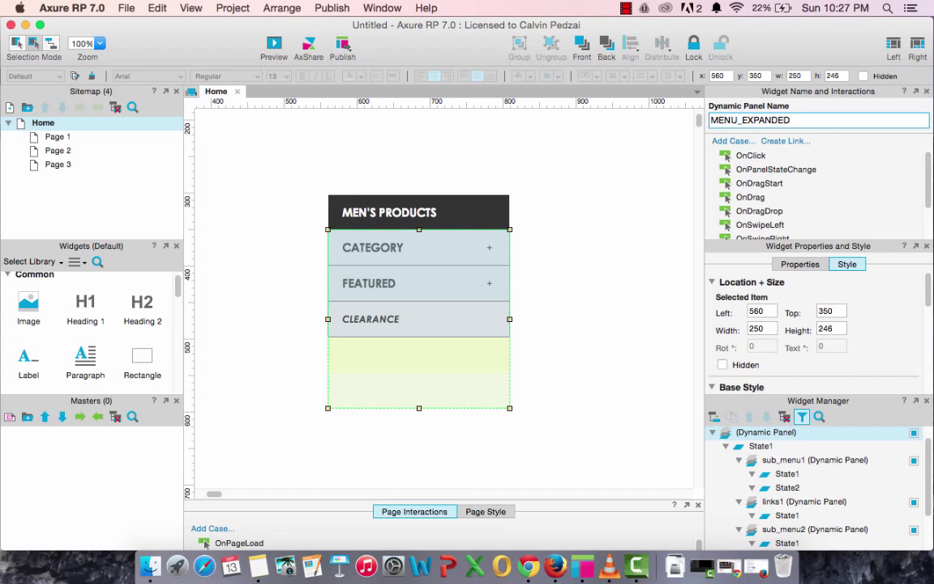
click(407, 210)
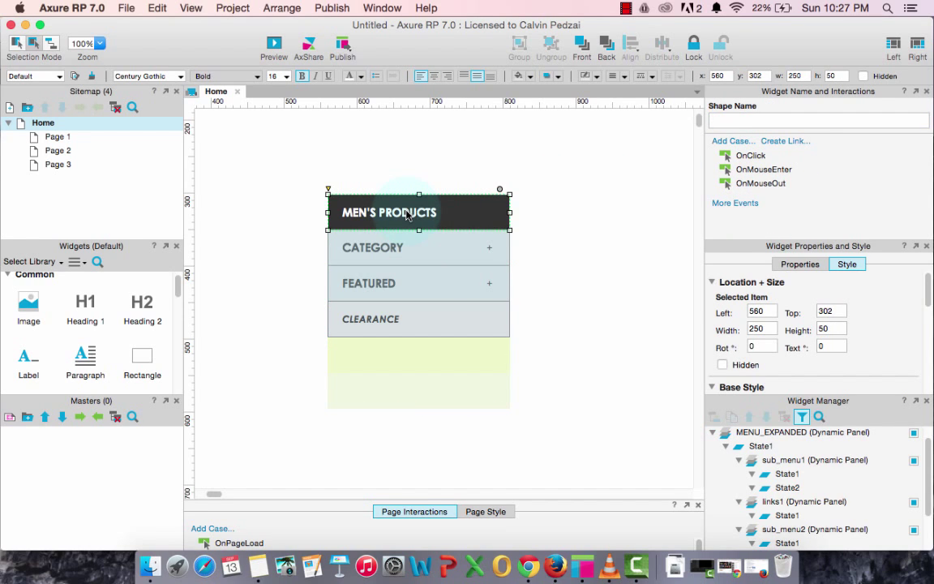
Convert the MEN'S PRODUCTS header into a dynamic panel named MENU.
right_click(408, 214)
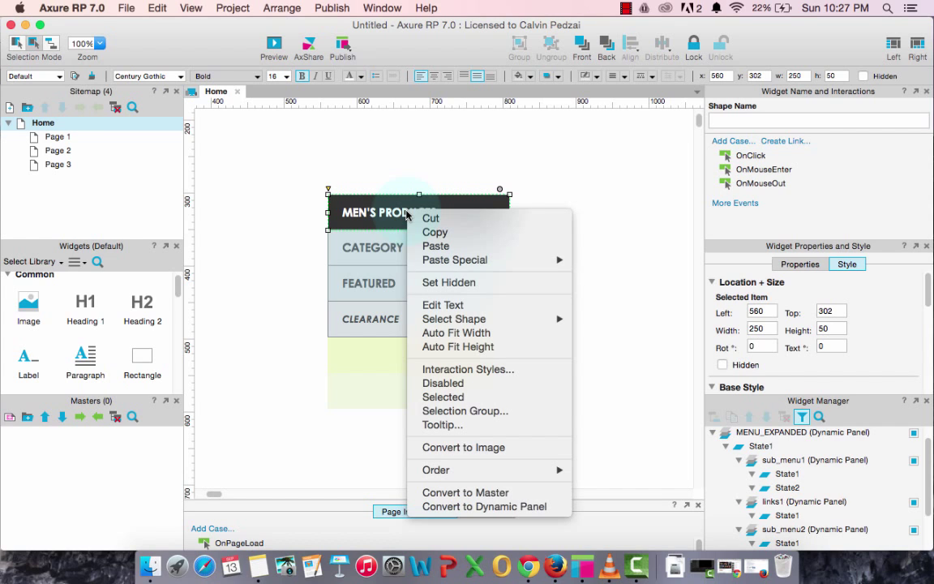
click(443, 506)
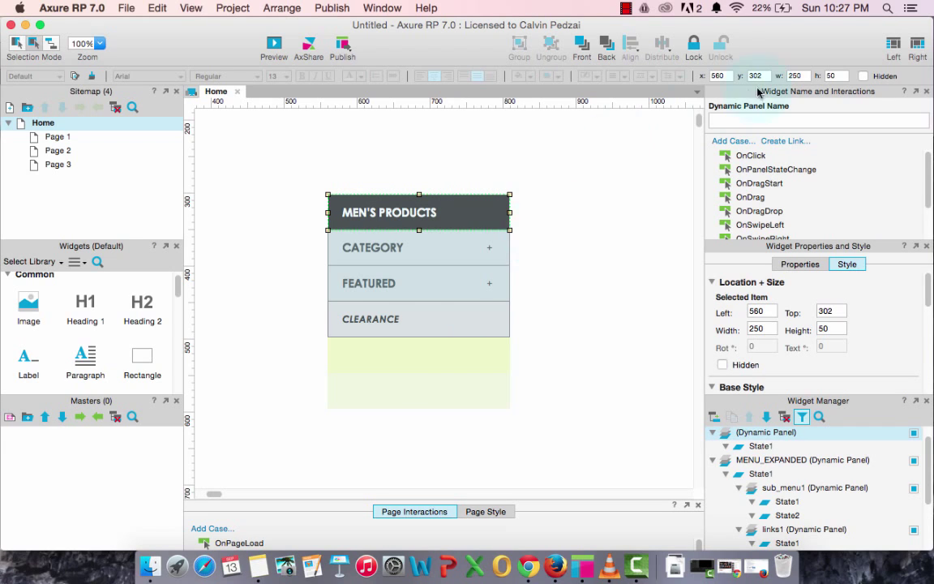
click(749, 120)
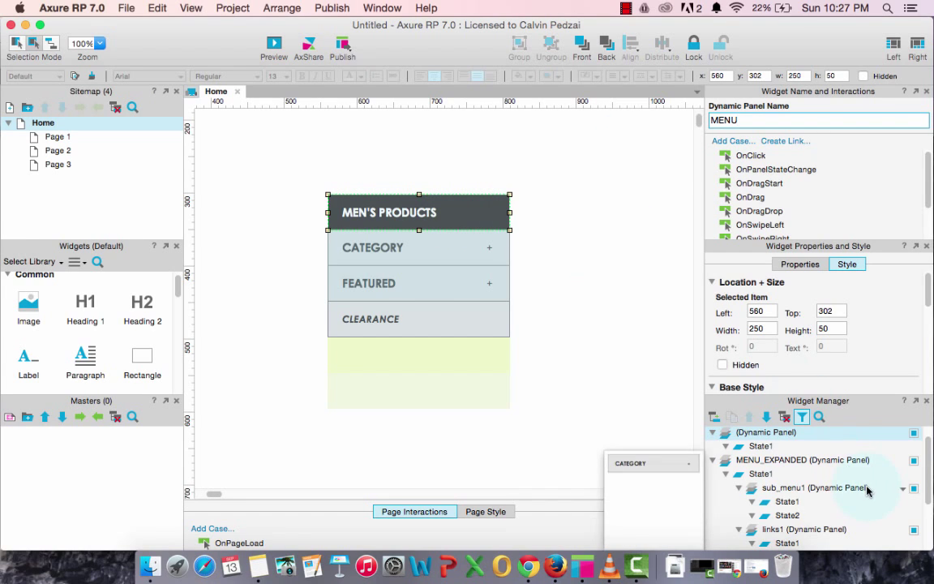
mouse_move(928, 475)
mouse_down()
mouse_move(929, 494)
mouse_move(932, 456)
mouse_up()
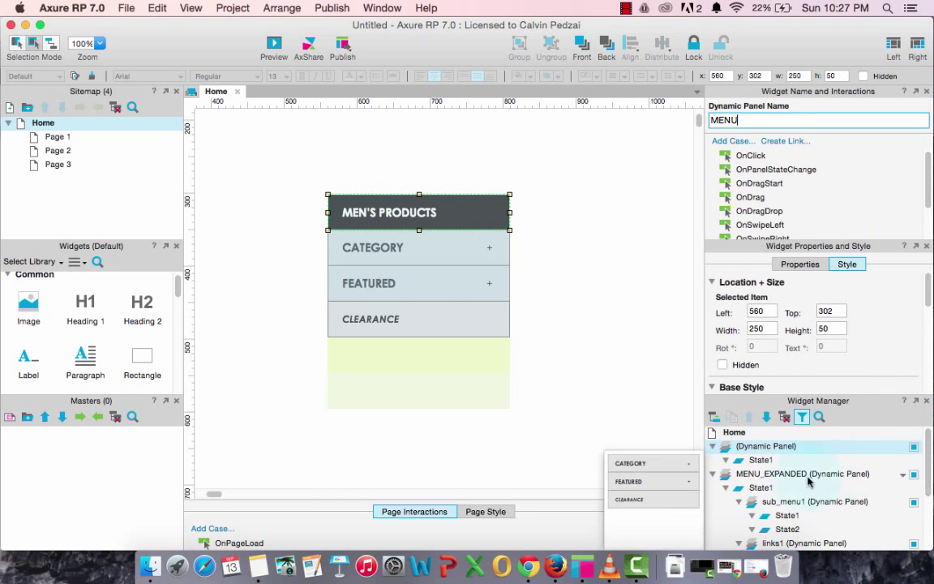
click(600, 394)
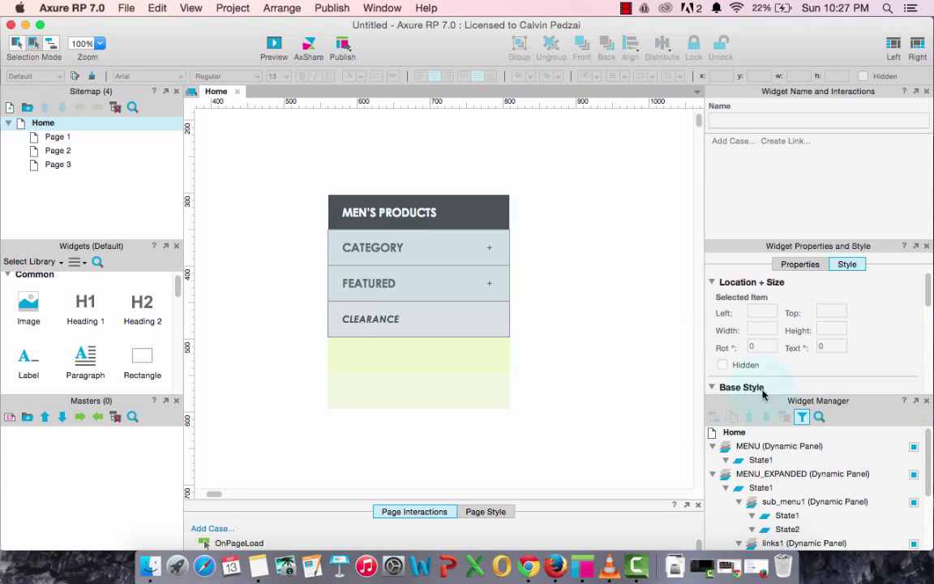
Duplicate MENU's State1 to create State2.
click(775, 462)
right_click(775, 462)
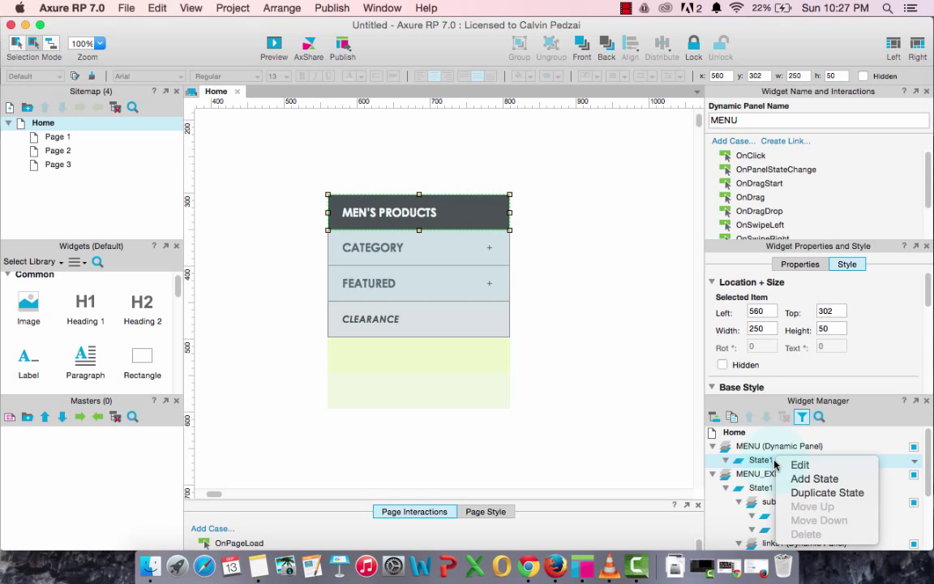
click(823, 493)
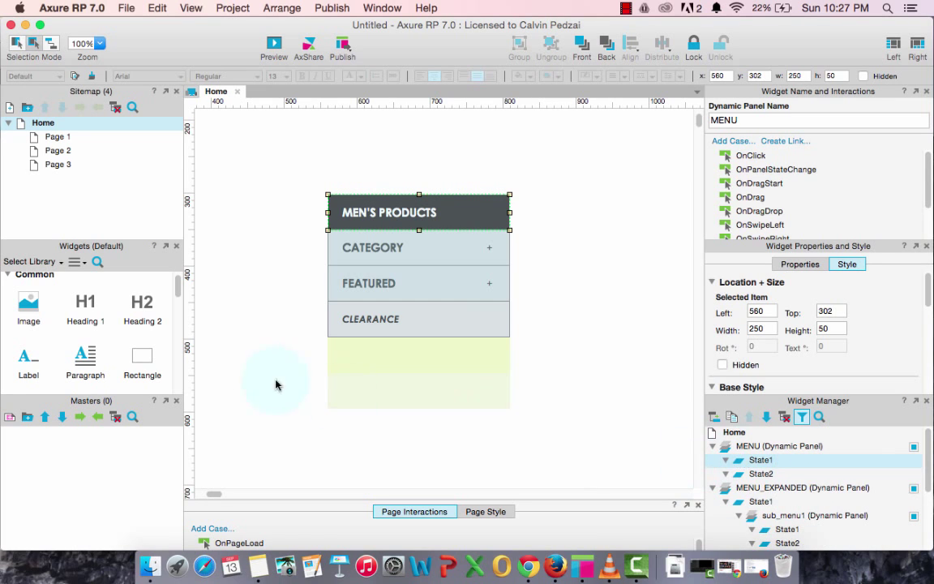
In MENU's State1, place a + label at the right end of the header.
double_click(758, 462)
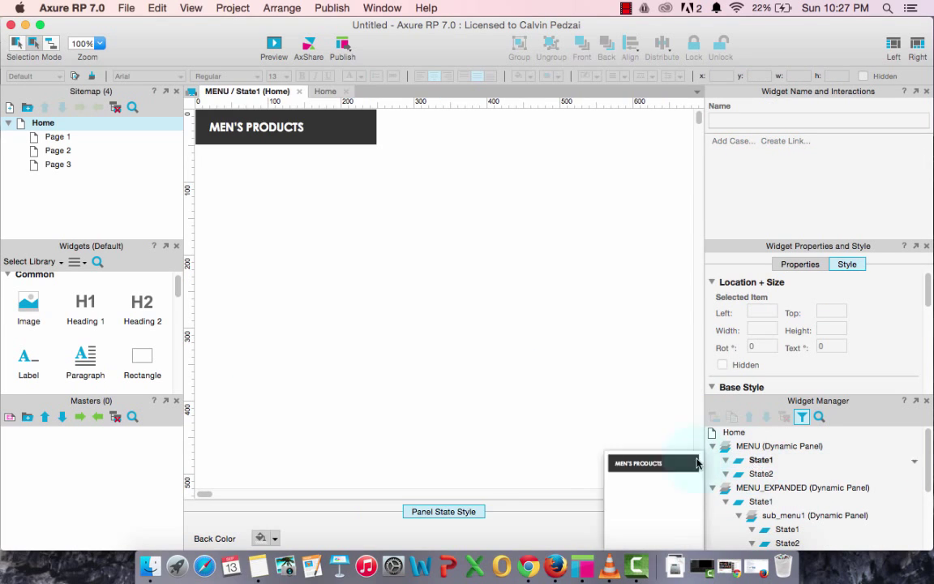
drag(24, 357, 351, 121)
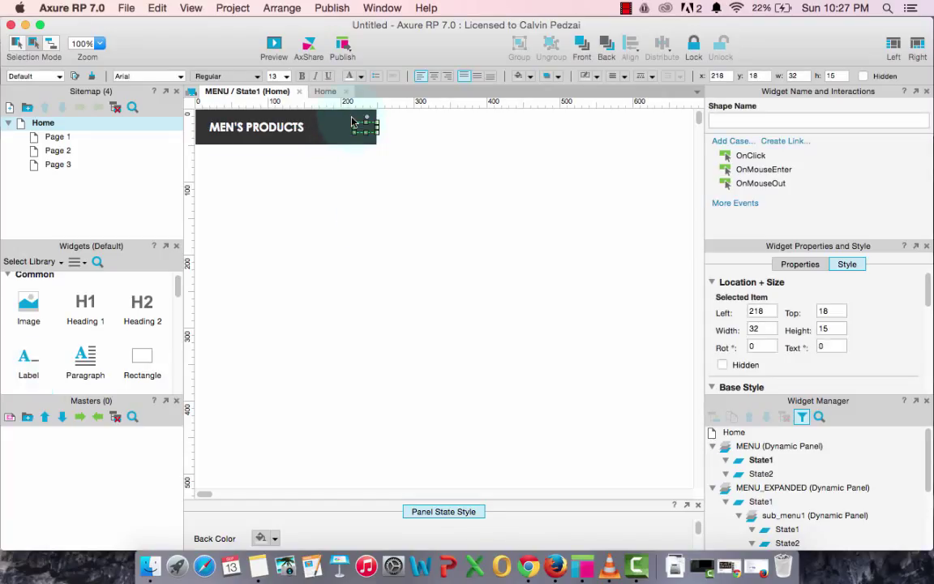
click(405, 145)
drag(405, 145, 284, 99)
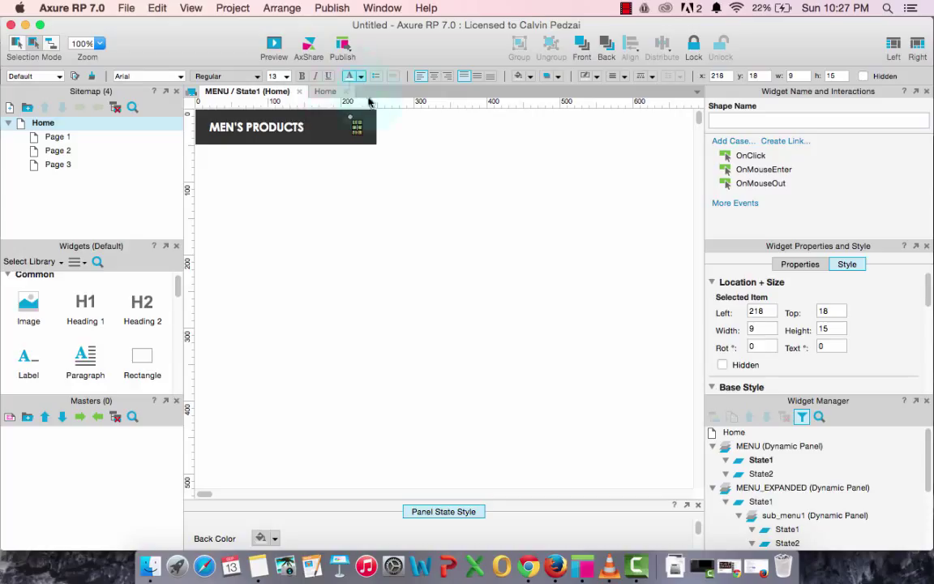
click(405, 143)
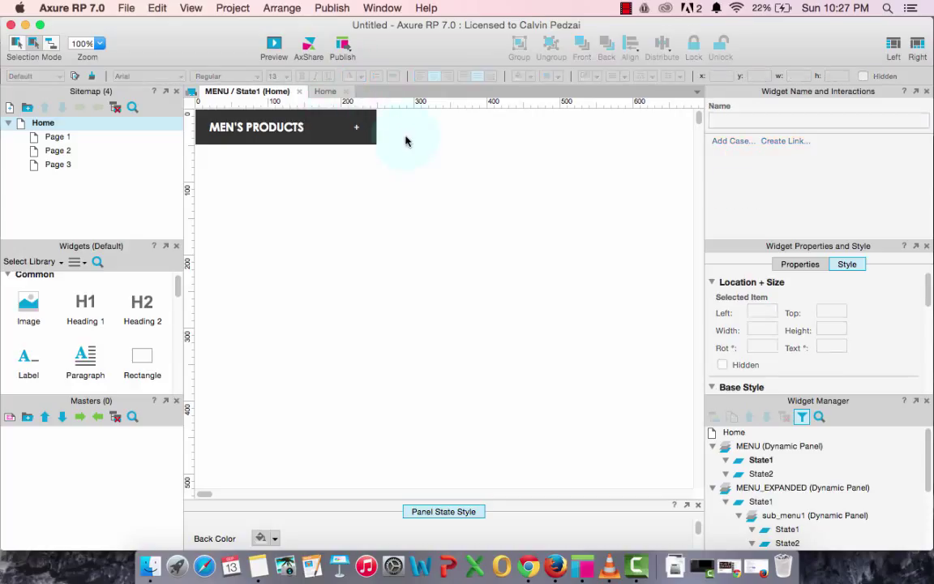
Add a - label to State2's header, then go back to the Home page.
double_click(761, 473)
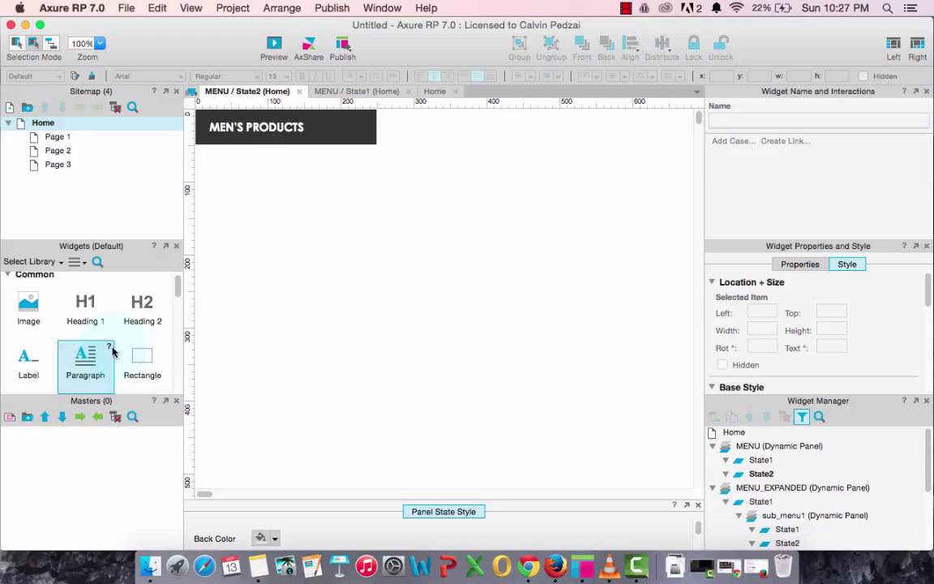
drag(29, 360, 349, 122)
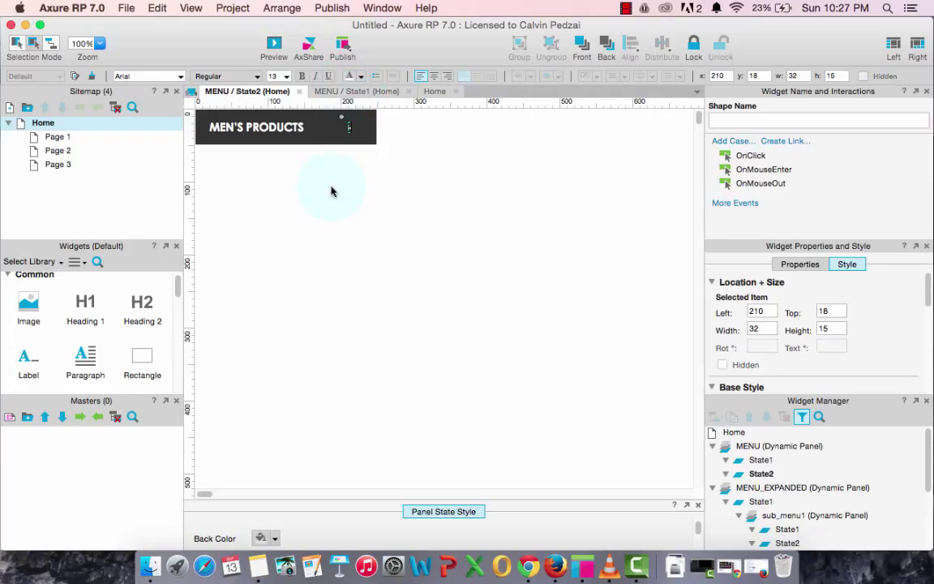
click(470, 221)
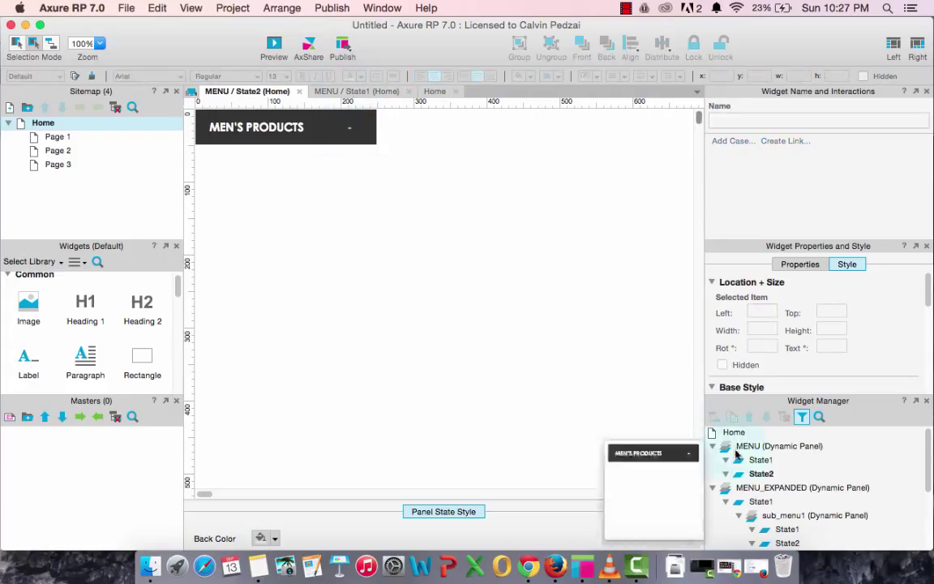
double_click(761, 460)
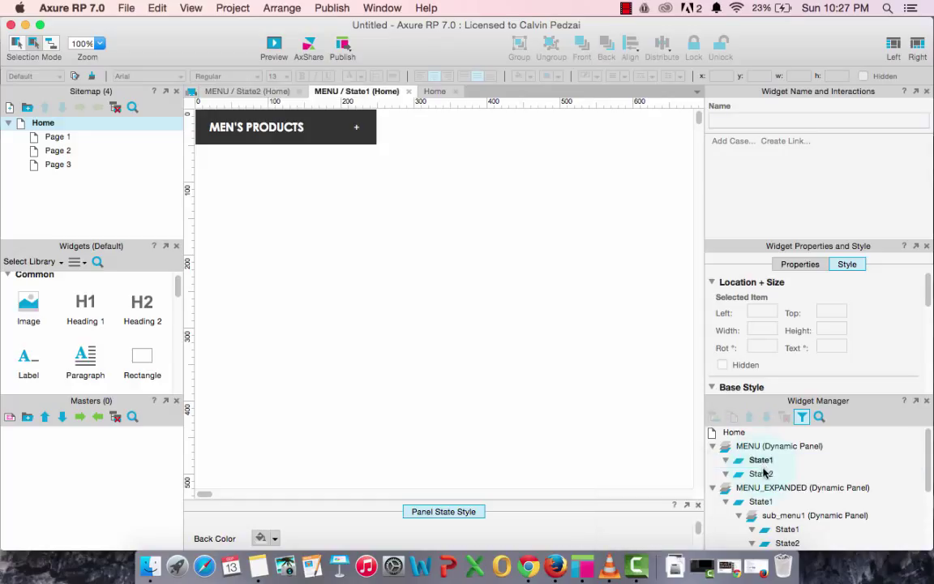
double_click(760, 474)
drag(373, 173, 328, 108)
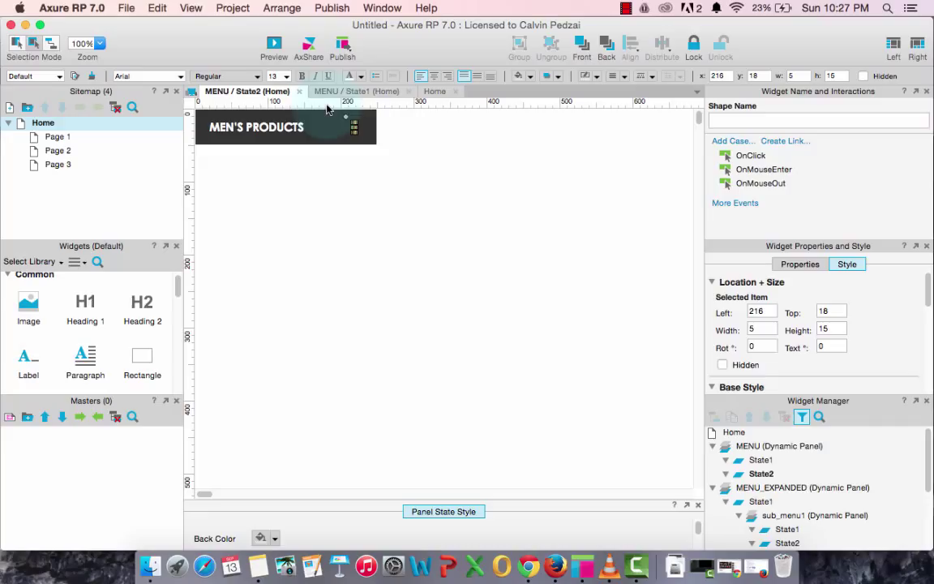
click(486, 261)
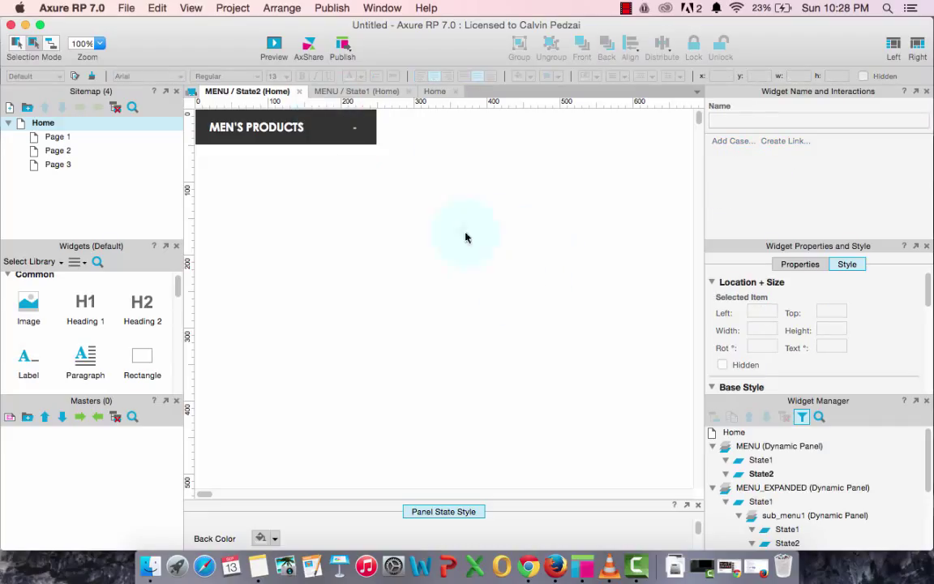
double_click(49, 125)
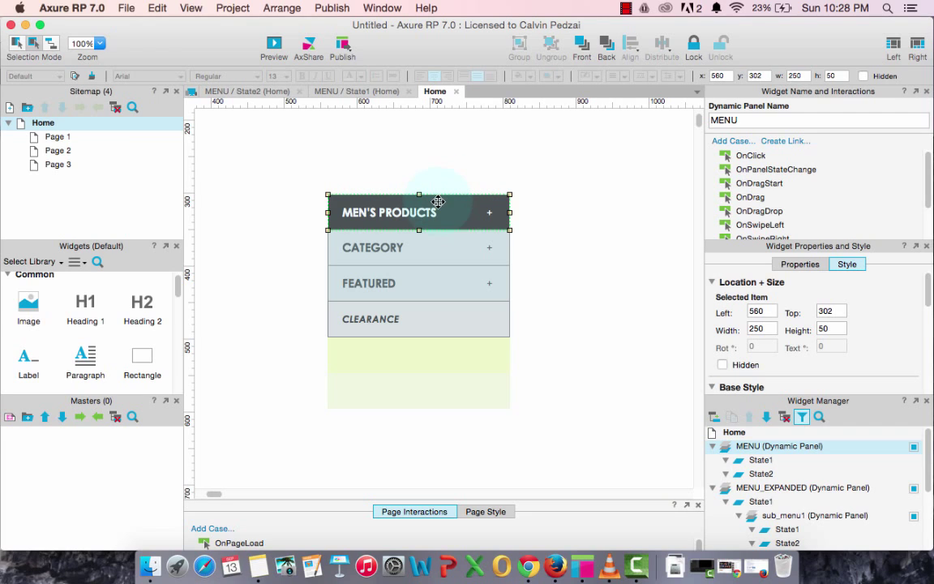
Give MENU an OnClick case that toggles MENU_EXPANDED's visibility.
double_click(770, 157)
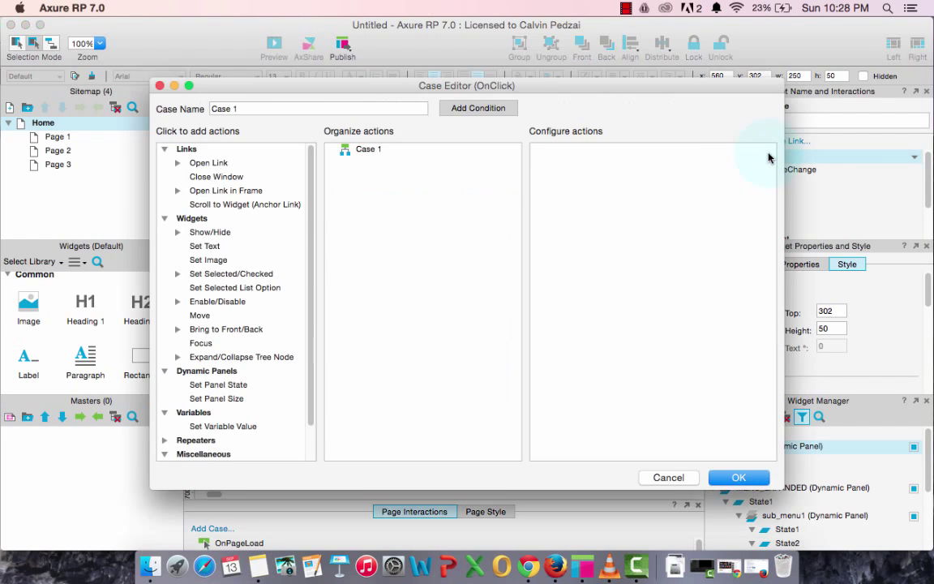
click(210, 234)
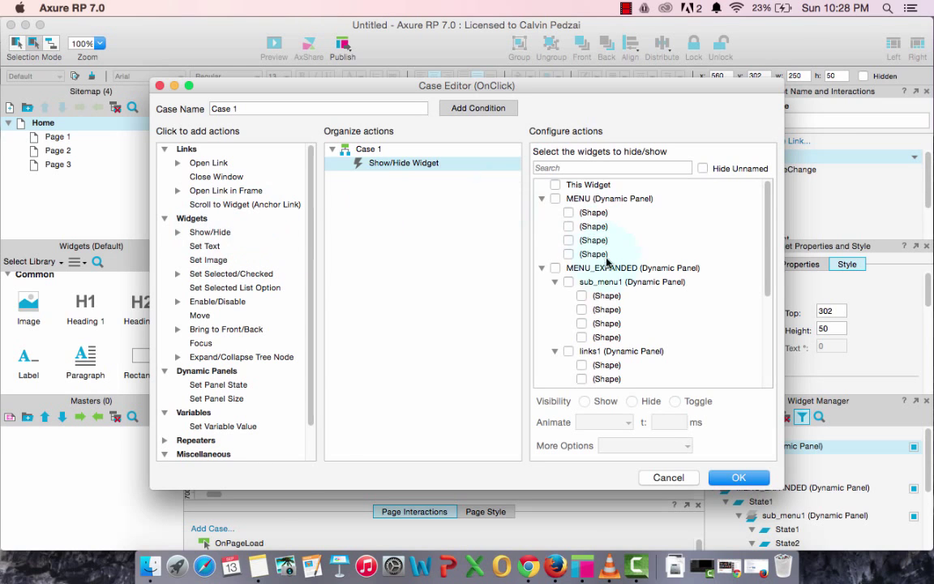
click(555, 268)
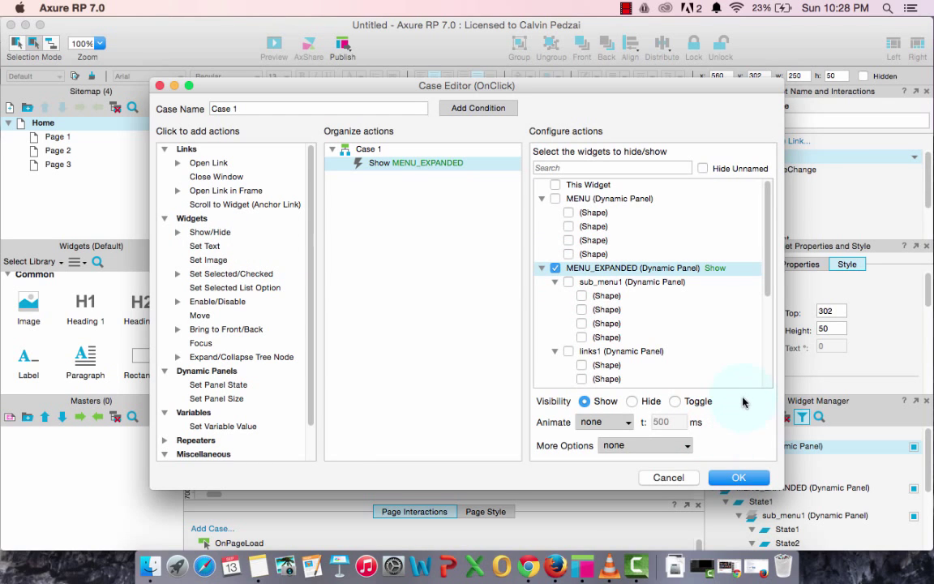
click(675, 402)
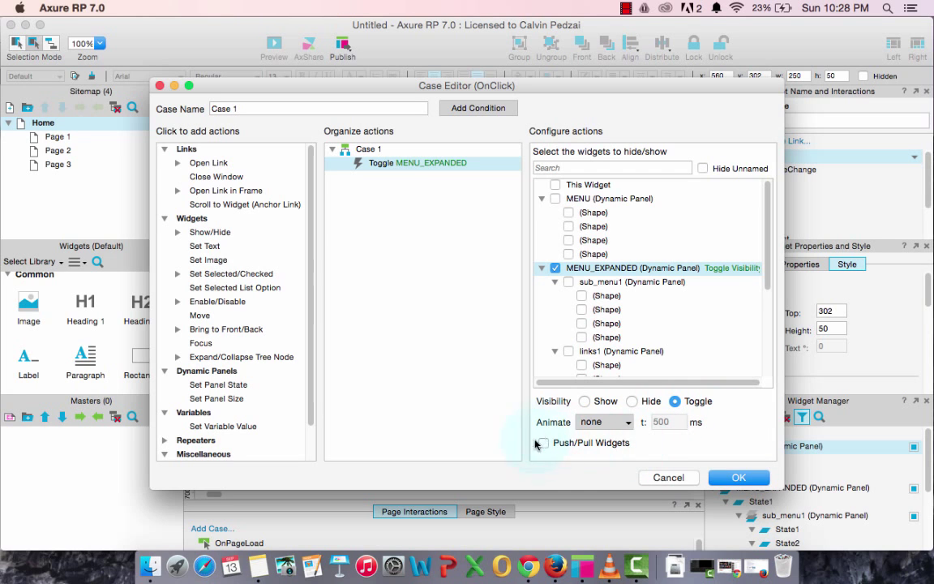
click(740, 478)
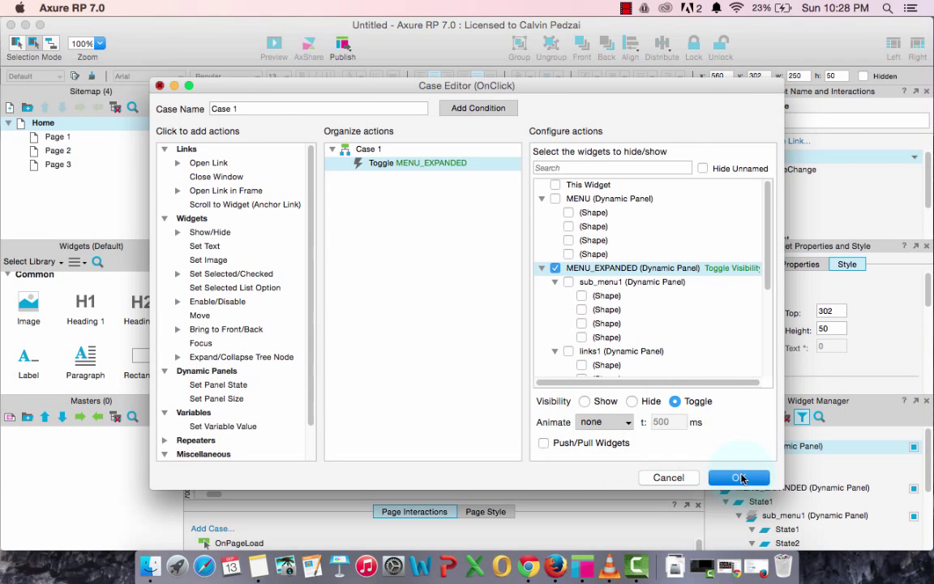
Set MENU_EXPANDED hidden by default and preview the prototype in Chrome.
click(450, 321)
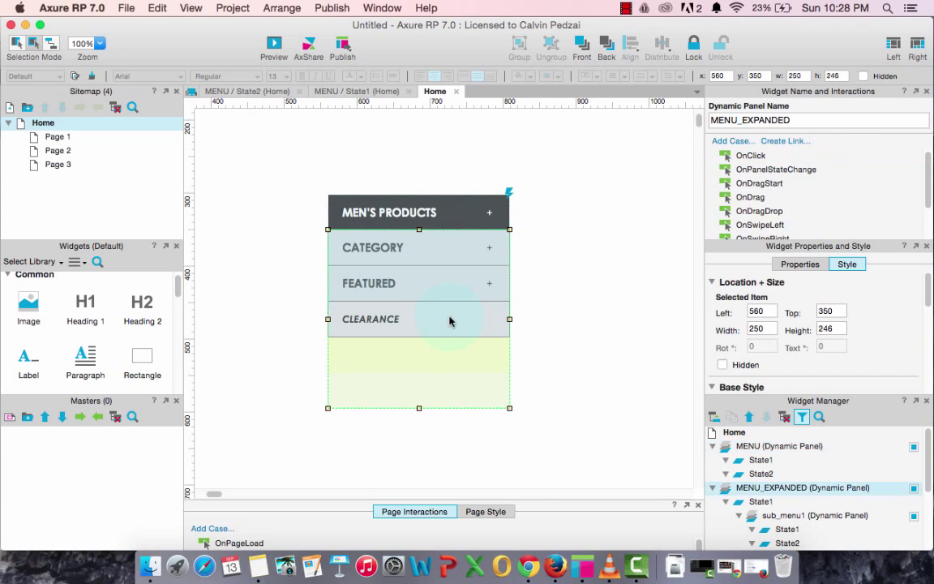
right_click(450, 321)
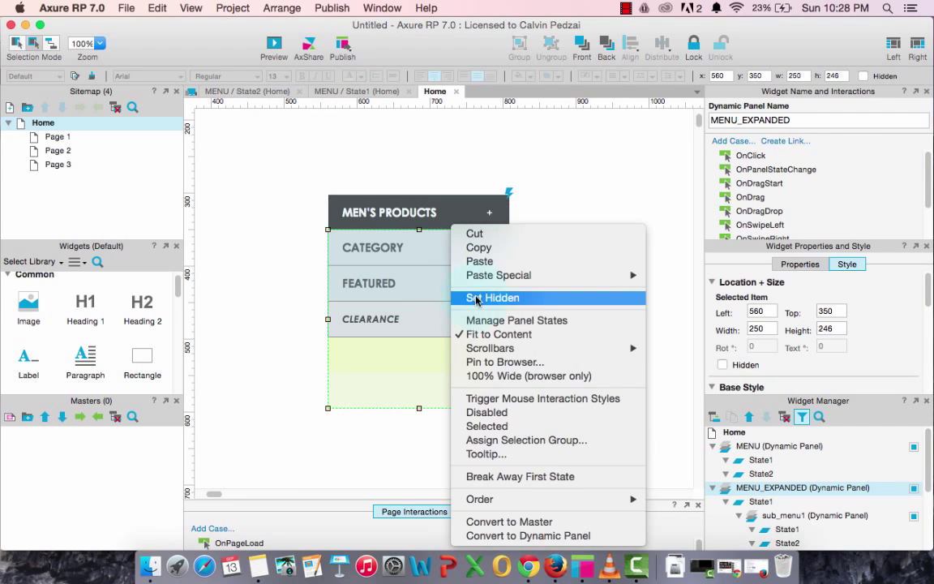
click(456, 297)
click(265, 47)
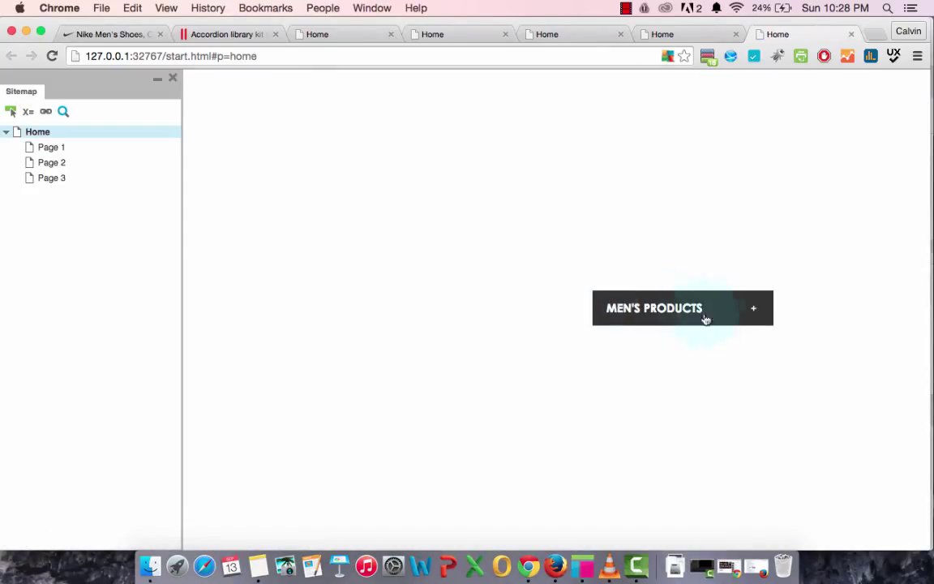
Open MEN'S PRODUCTS, then expand and collapse CATEGORY and FEATURED to test.
click(744, 317)
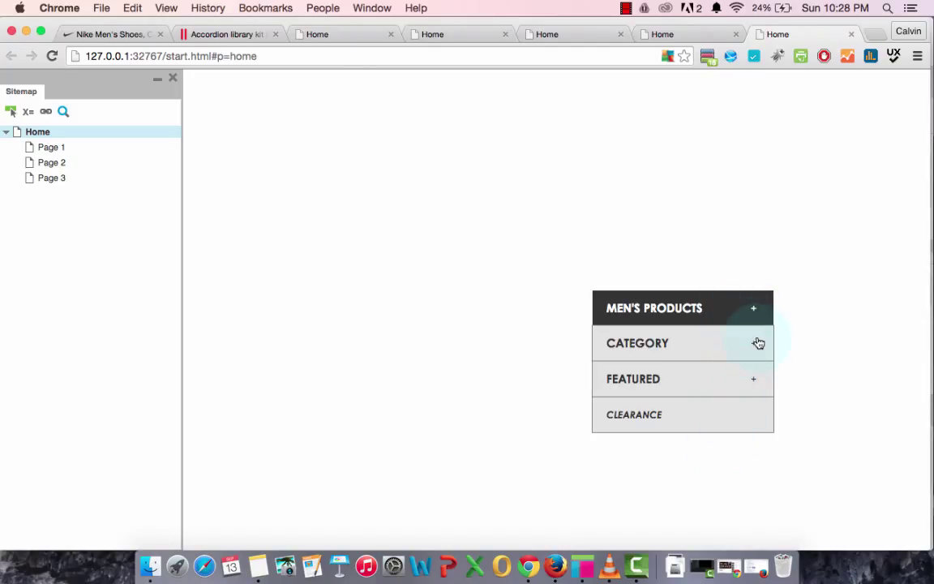
click(756, 347)
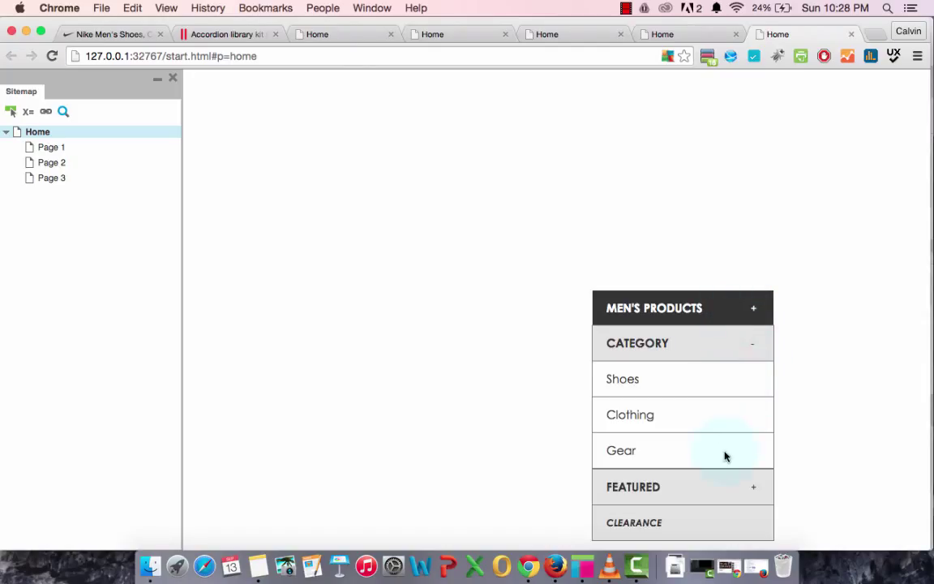
click(745, 349)
click(743, 392)
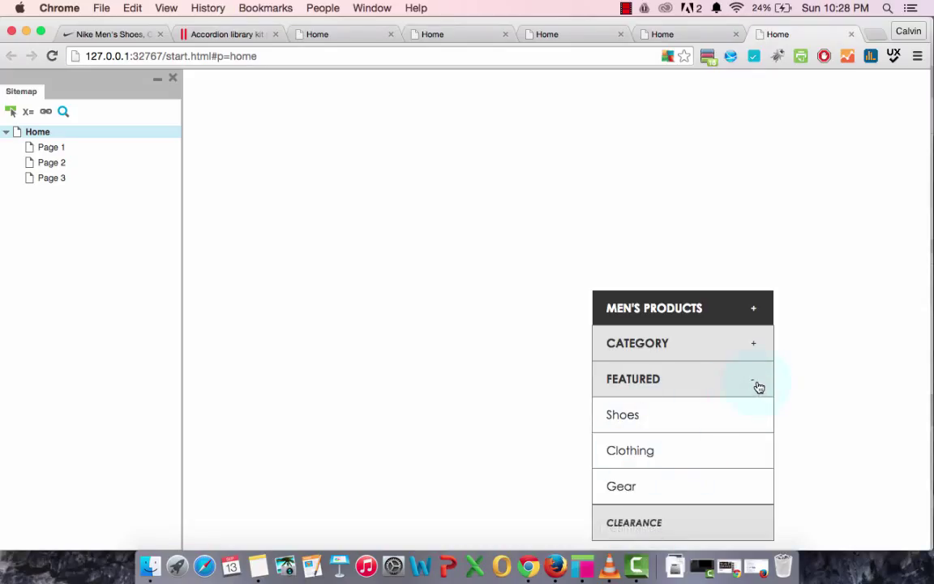
click(756, 386)
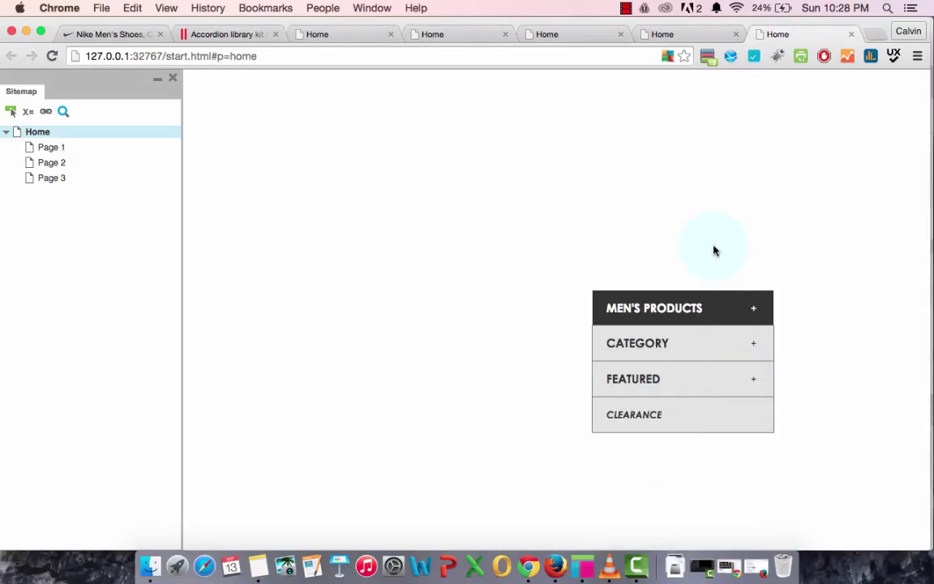